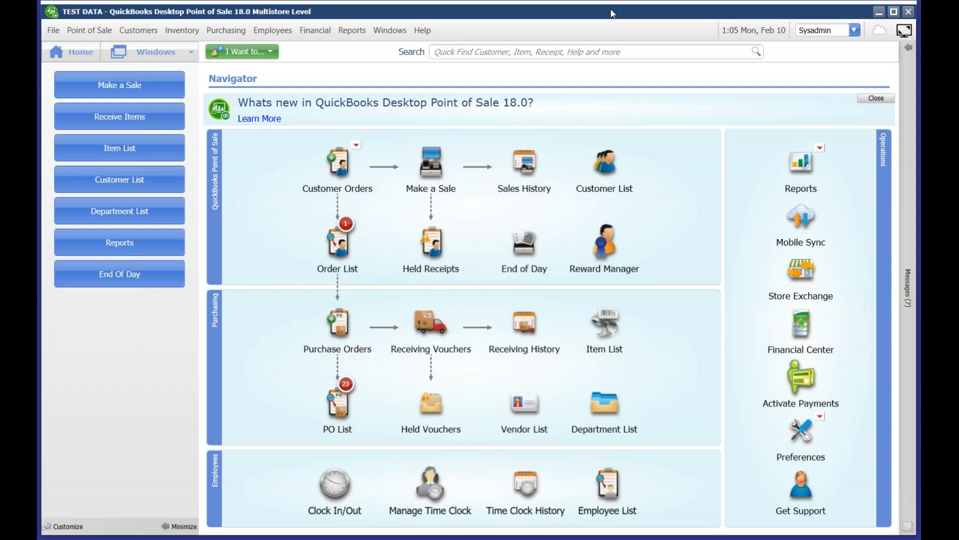
Step: Start a physical inventory and dismiss the item count entry dialog without adding items
{"action": "left_click", "coordinate": [190, 33]}
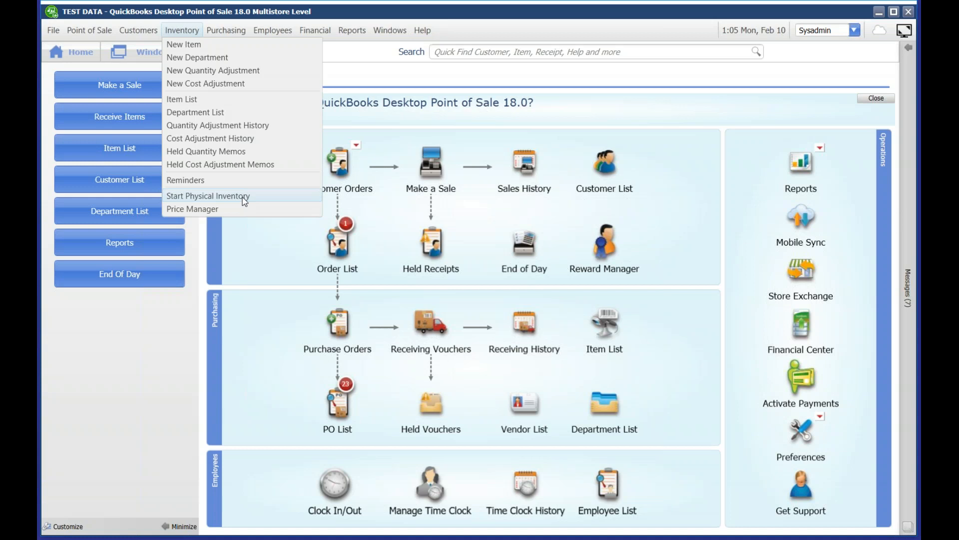
{"action": "left_click", "coordinate": [242, 197]}
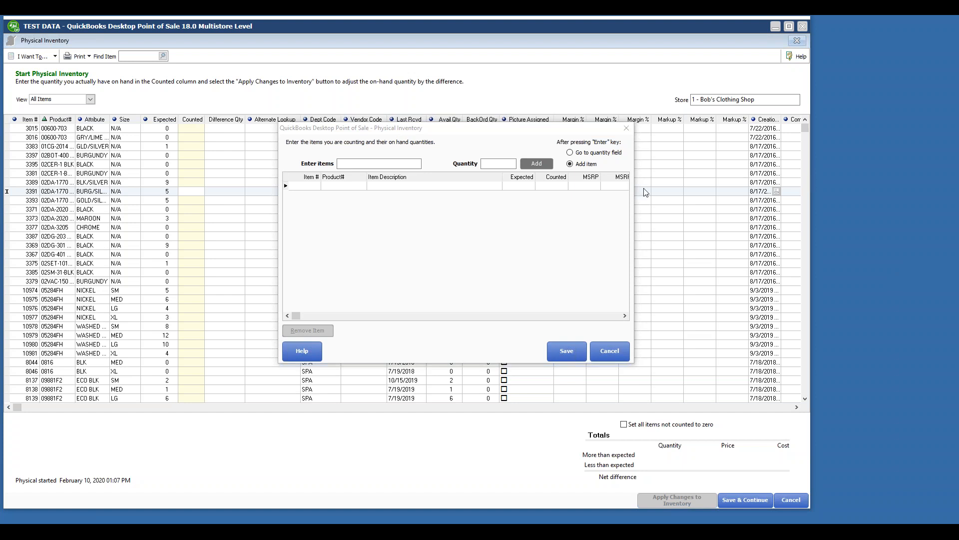
{"action": "left_click", "coordinate": [615, 348]}
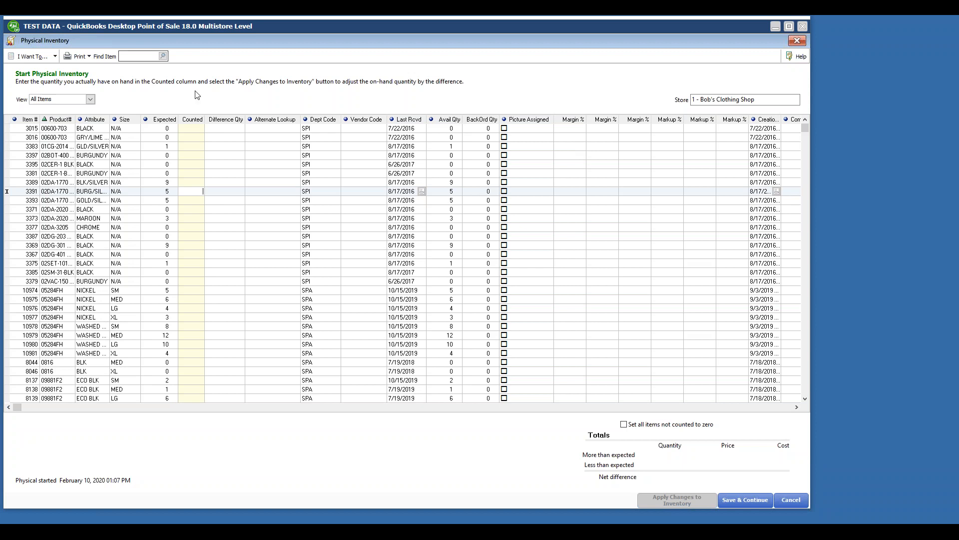
Step: Enter a counted quantity of 10 for item 3389 in the physical inventory list
{"action": "left_click", "coordinate": [194, 182]}
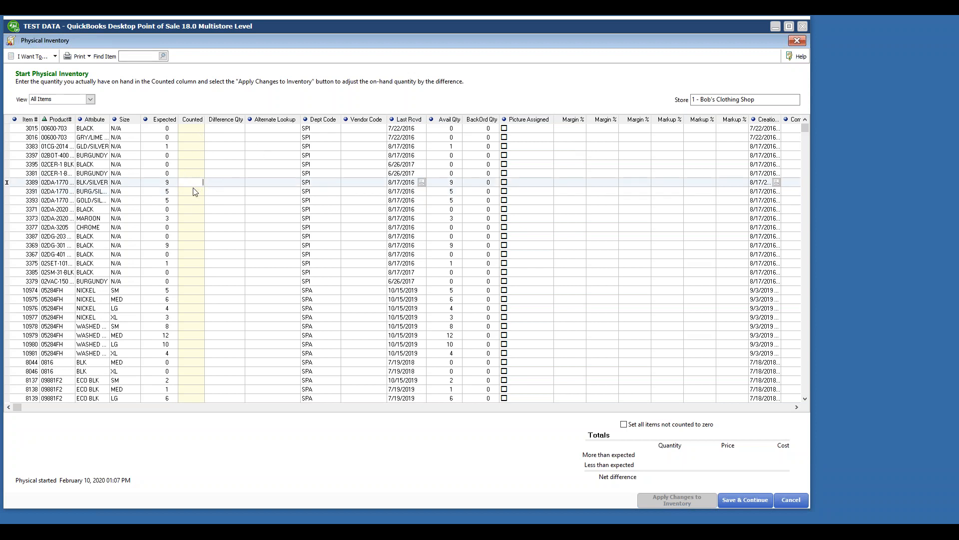
{"action": "type", "text": "10"}
{"action": "key", "text": "Return"}
{"action": "key", "text": "Up"}
{"action": "left_click", "coordinate": [170, 181]}
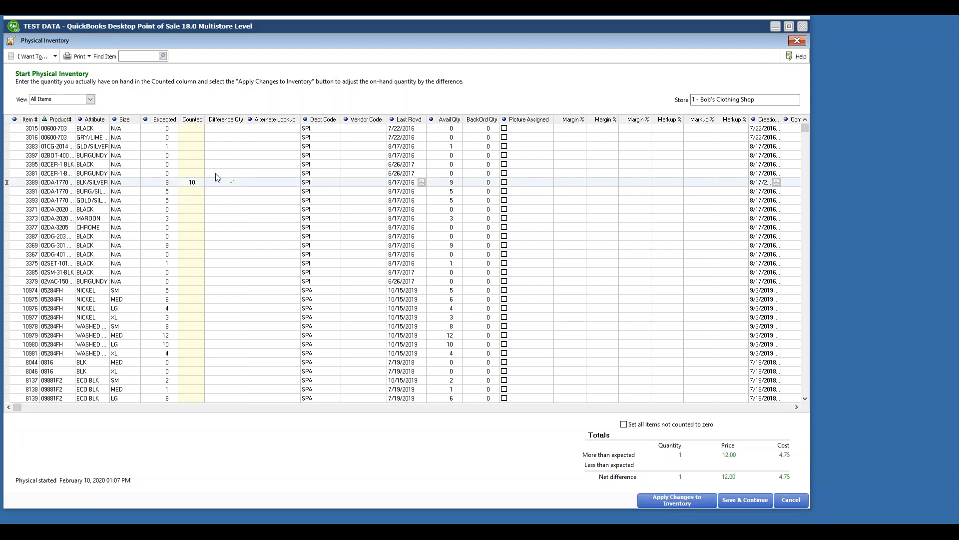
{"action": "left_click", "coordinate": [852, 217]}
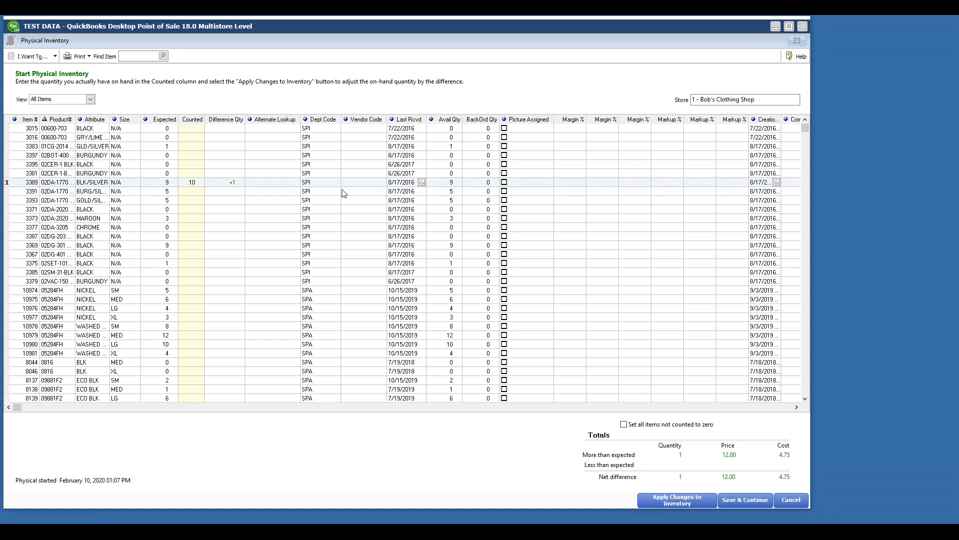
Step: Set the counted quantities of items 3389 and 3391 to 8 each
{"action": "left_click", "coordinate": [199, 192]}
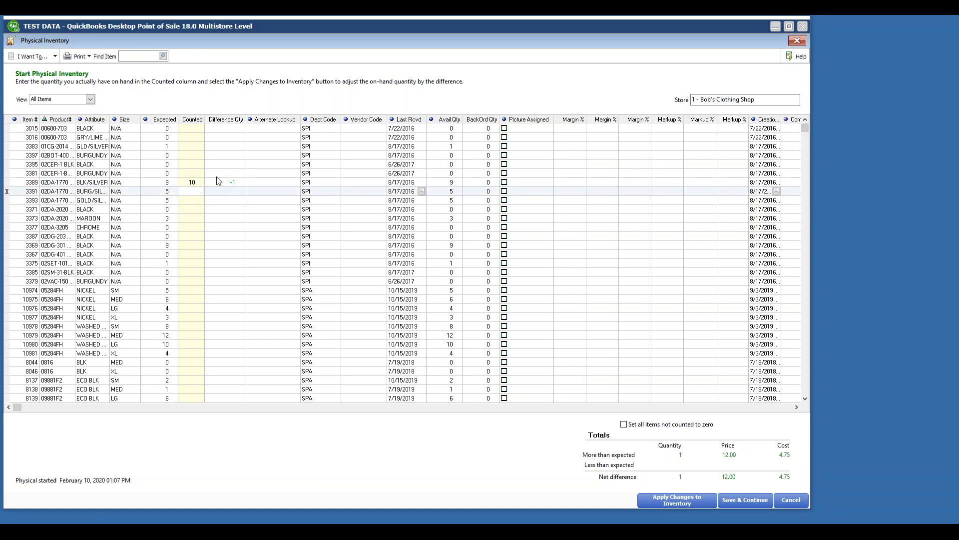
{"action": "key", "text": "Up"}
{"action": "type", "text": "8"}
{"action": "key", "text": "Return"}
{"action": "type", "text": "8"}
{"action": "left_click", "coordinate": [197, 183]}
{"action": "left_click", "coordinate": [233, 183]}
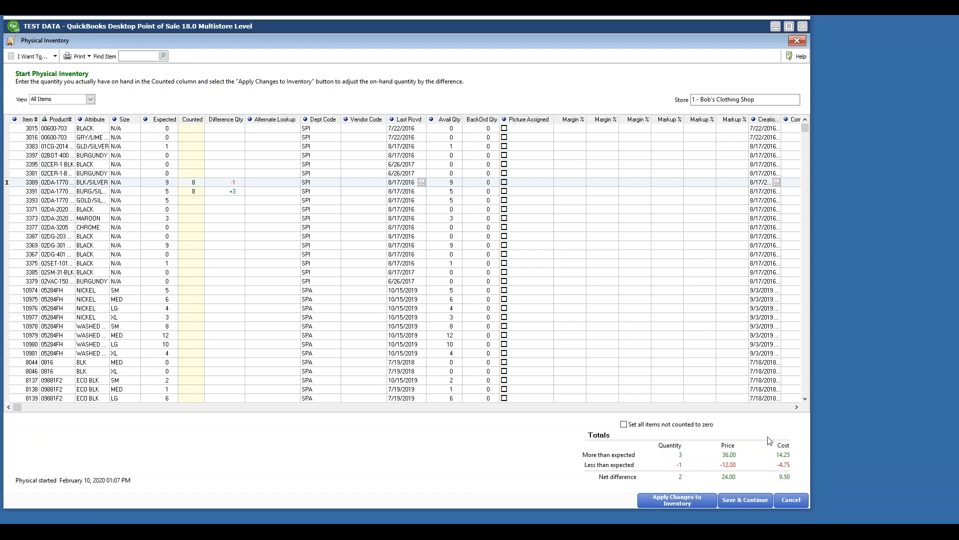
Step: Clear the counted quantities of items 3389 and 3391
{"action": "left_click", "coordinate": [192, 183]}
{"action": "key", "text": "BackSpace"}
{"action": "left_click", "coordinate": [196, 191]}
{"action": "key", "text": "BackSpace"}
{"action": "left_click", "coordinate": [195, 183]}
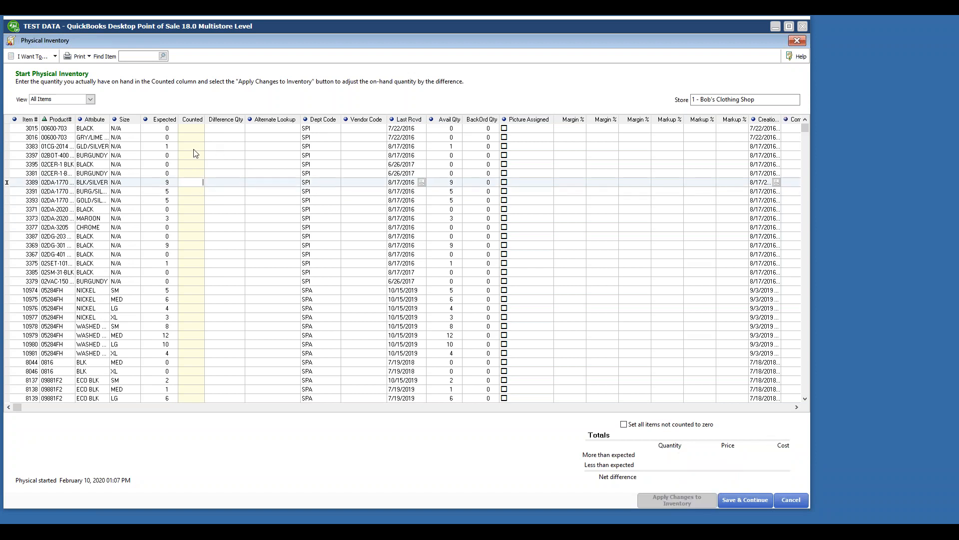
Step: Open the dialog for adding counts by hand and make the Enter key go to the quantity field
{"action": "left_click", "coordinate": [56, 60]}
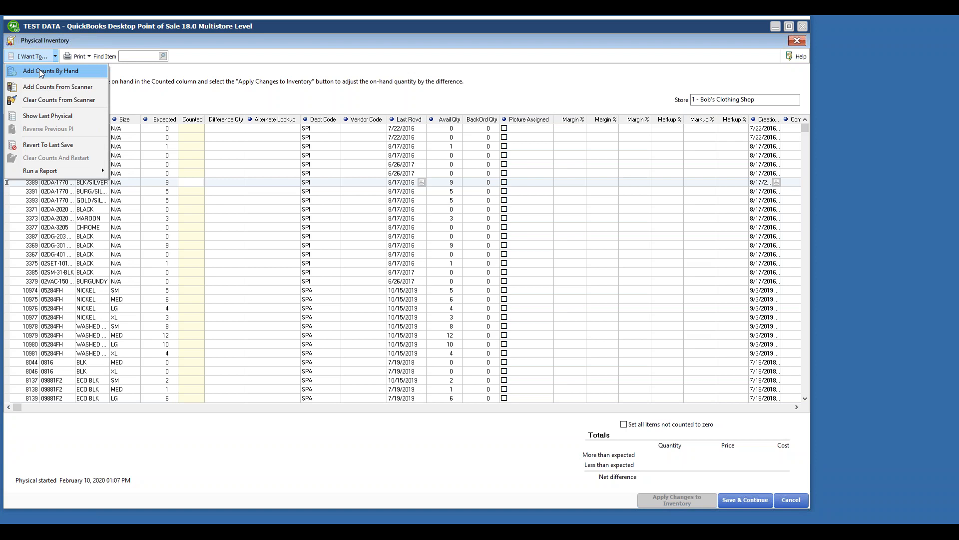
{"action": "left_click", "coordinate": [41, 72]}
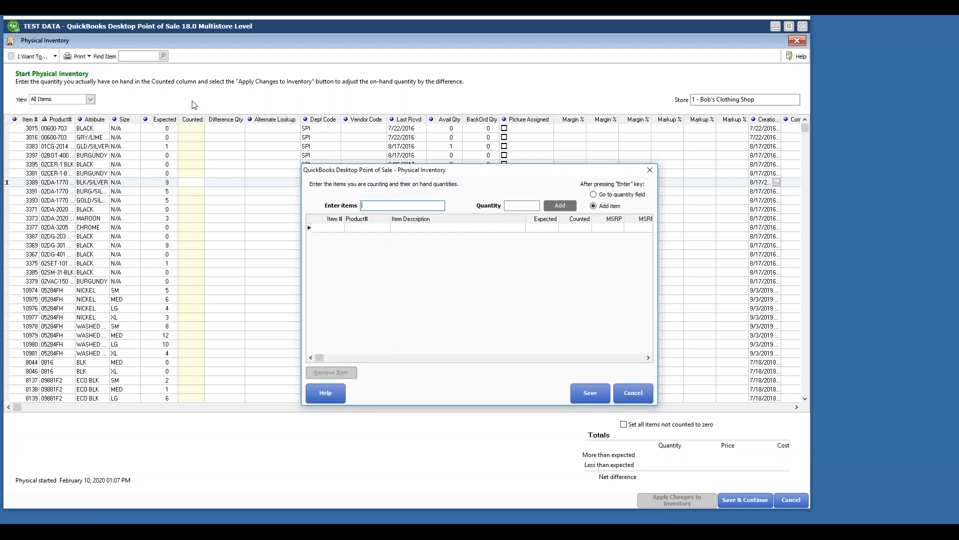
{"action": "left_click_drag", "start_coordinate": [419, 173], "coordinate": [425, 161]}
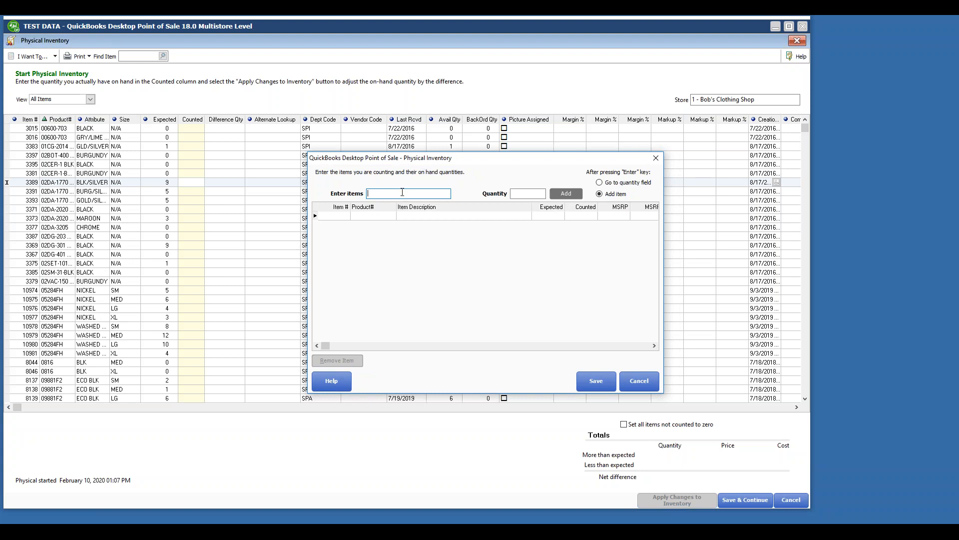
{"action": "left_click_drag", "start_coordinate": [435, 158], "coordinate": [395, 147]}
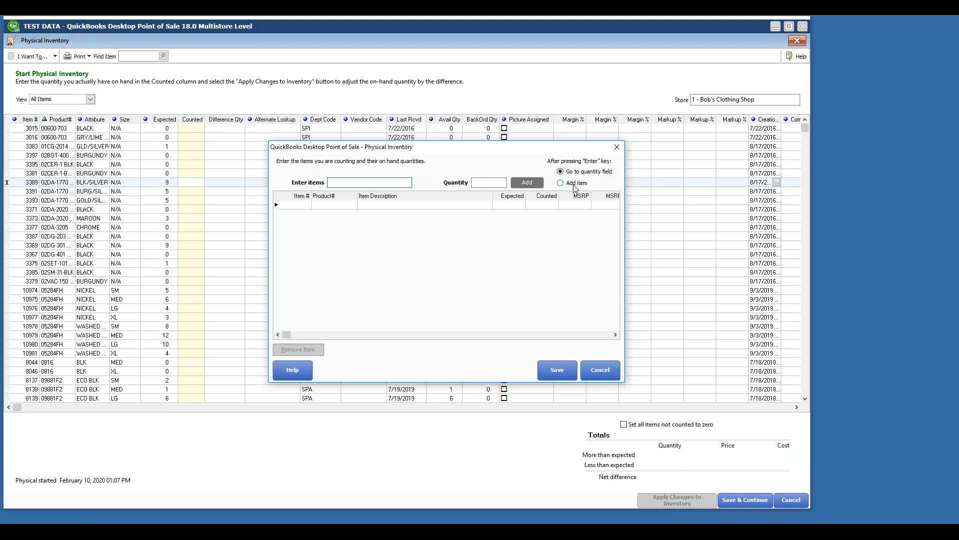
{"action": "left_click", "coordinate": [578, 182]}
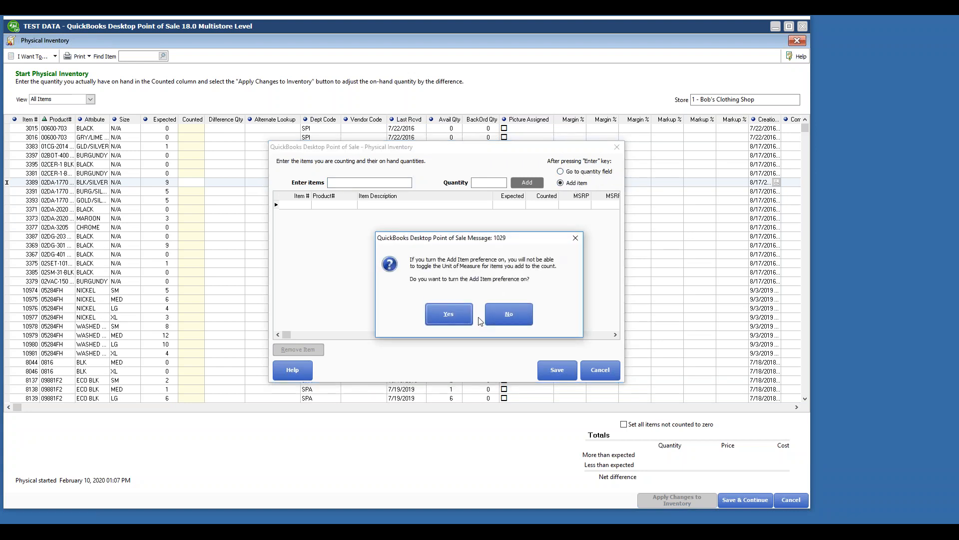
{"action": "key", "text": "Return"}
{"action": "left_click", "coordinate": [580, 172]}
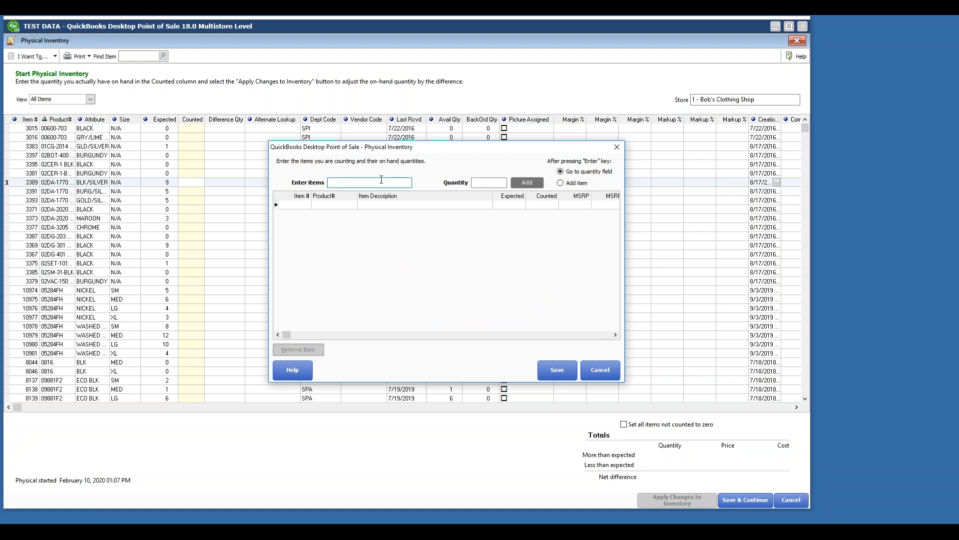
Step: Add item 3389 to the manual count with a quantity of 25
{"action": "type", "text": "3389"}
{"action": "key", "text": "Return"}
{"action": "type", "text": "25"}
{"action": "key", "text": "Return"}
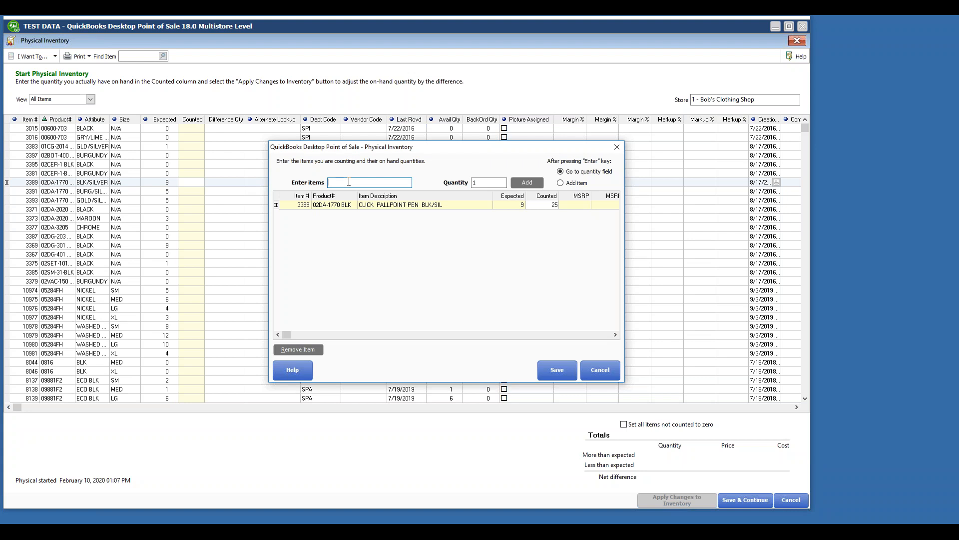
Step: Add item 10974 with a quantity of 10 and item 10980 with a quantity of 1 to the manual count
{"action": "type", "text": "10974"}
{"action": "key", "text": "Return"}
{"action": "type", "text": "10"}
{"action": "key", "text": "Return"}
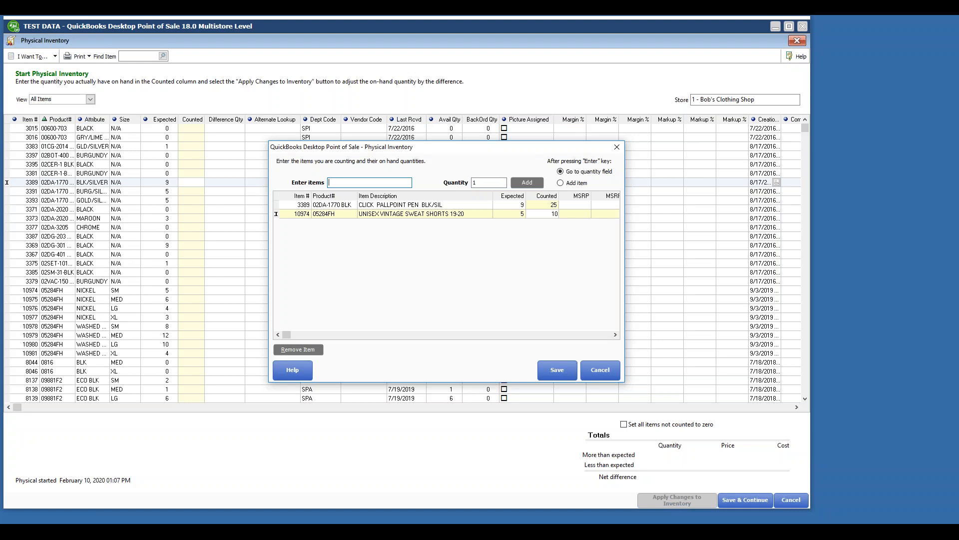
{"action": "type", "text": "10980"}
{"action": "key", "text": "Return"}
{"action": "key", "text": "Return"}
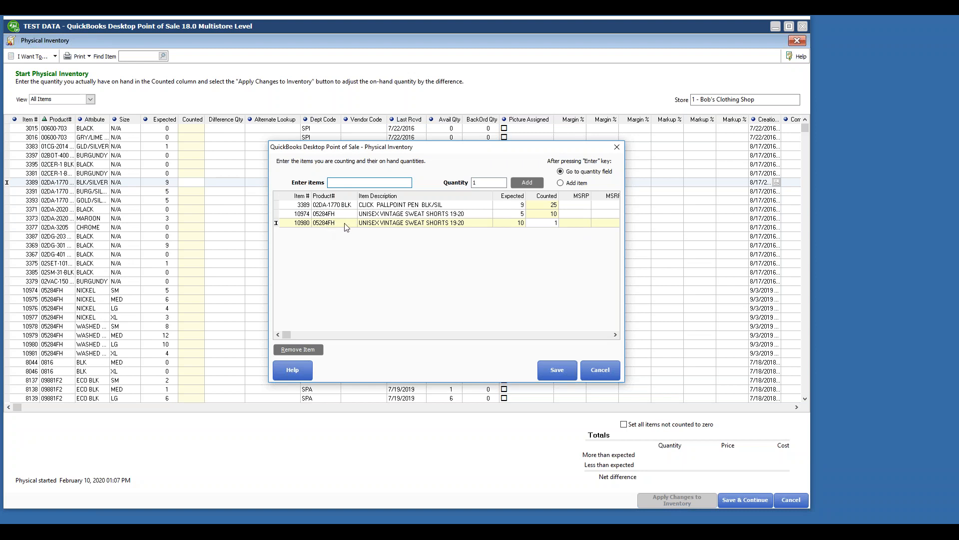
Step: Change the counted quantity of item 10974 to 15 and replace it with 20
{"action": "left_click", "coordinate": [543, 214]}
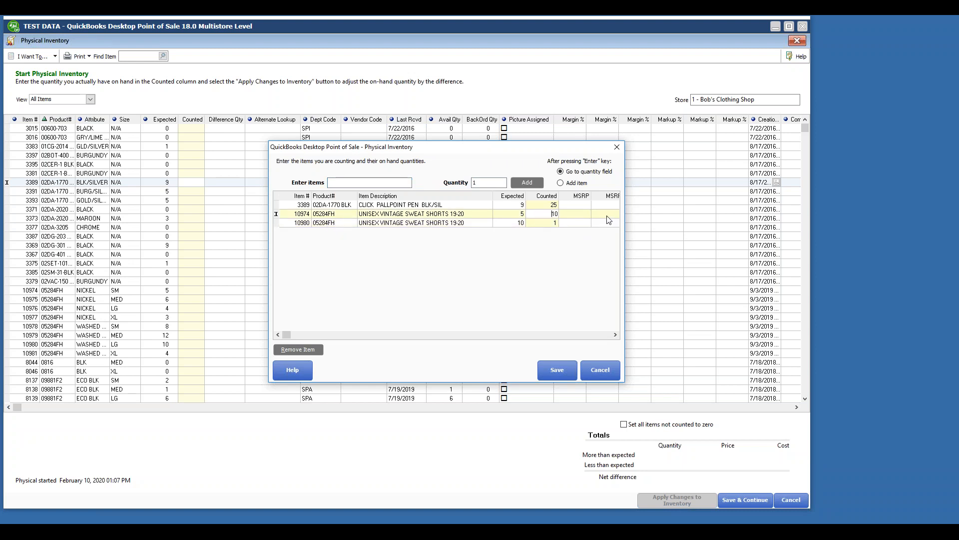
{"action": "key", "text": "Delete"}
{"action": "key", "text": "Delete"}
{"action": "type", "text": "15"}
{"action": "key", "text": "Tab"}
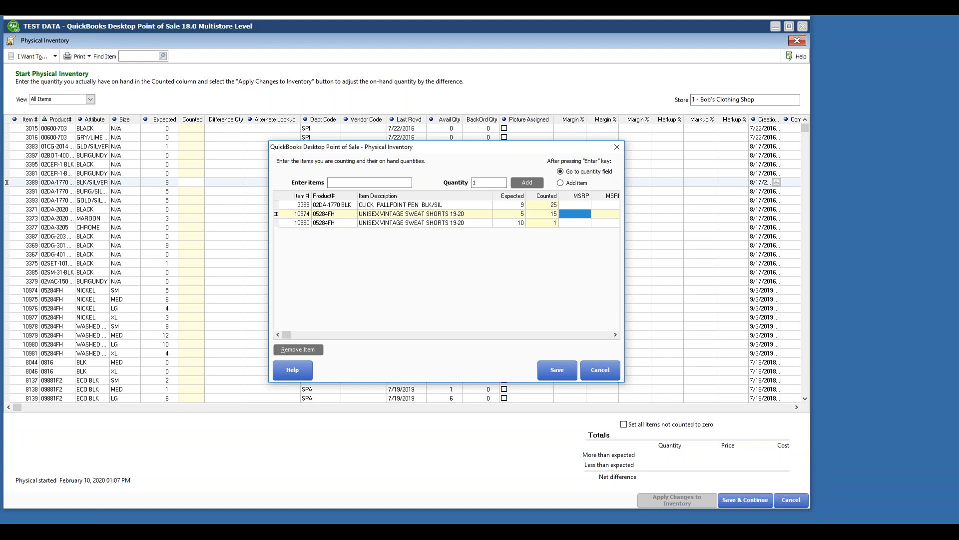
{"action": "key", "text": "shift+Tab"}
{"action": "type", "text": "20"}
Step: Switch the Enter key behaviour to Add item and accept turning the preference on
{"action": "left_click_drag", "start_coordinate": [377, 149], "coordinate": [364, 148]}
{"action": "left_click", "coordinate": [560, 183]}
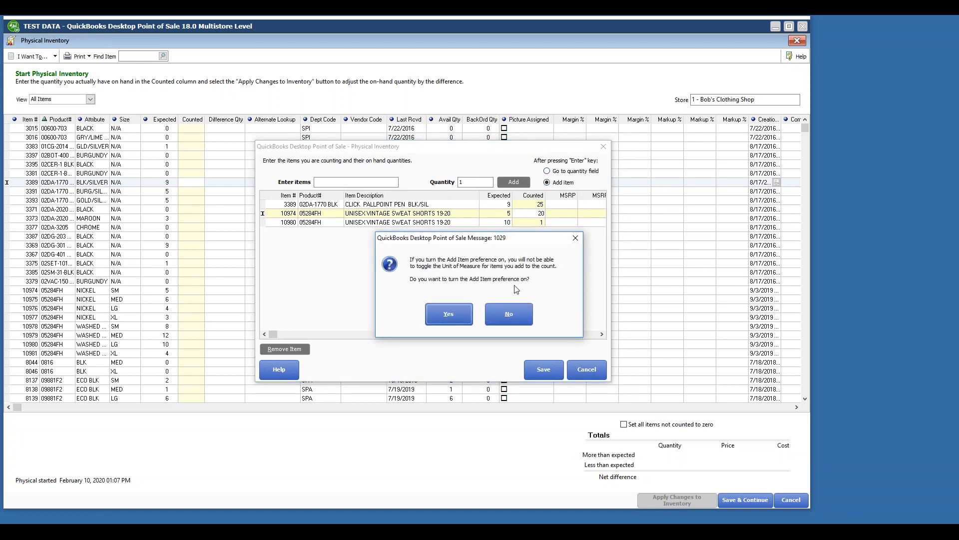
{"action": "left_click", "coordinate": [449, 315]}
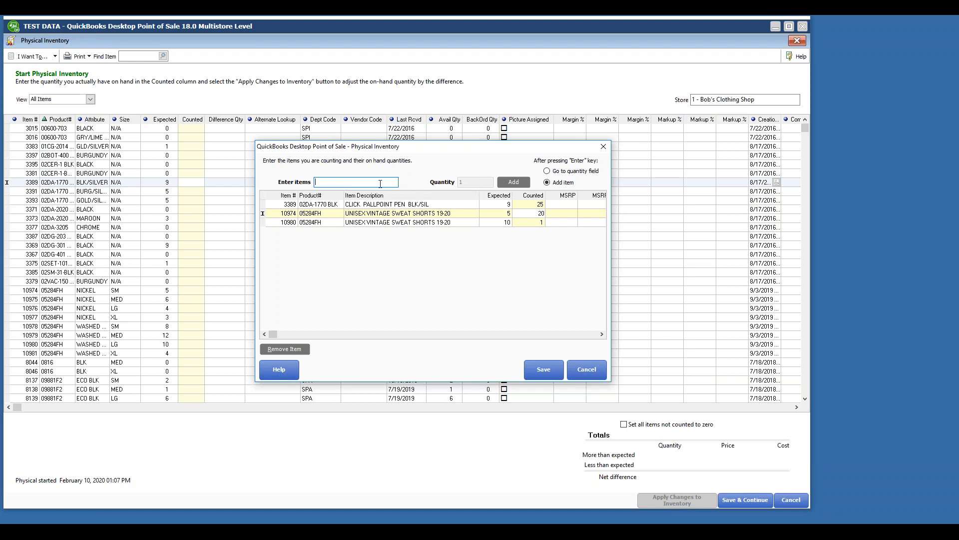
Step: Add items 8044, 8046 and 8137 to the manual count
{"action": "type", "text": "8044"}
{"action": "key", "text": "Return"}
{"action": "type", "text": "8046"}
{"action": "key", "text": "Return"}
{"action": "type", "text": "8137"}
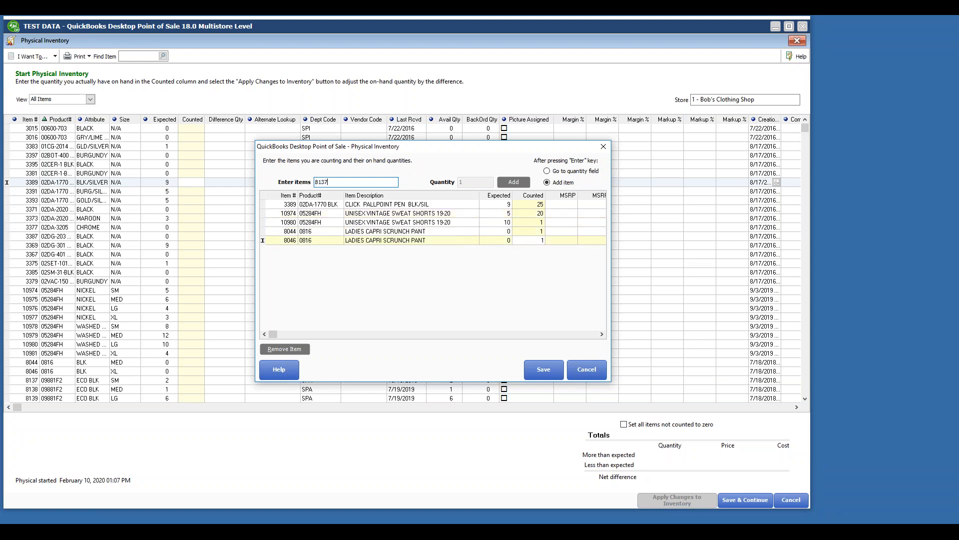
{"action": "key", "text": "Return"}
Step: Set the counted quantities to 7 for item 8044, 15 for item 8046 and 9 for item 8137
{"action": "left_click", "coordinate": [539, 231]}
{"action": "left_click", "coordinate": [538, 247]}
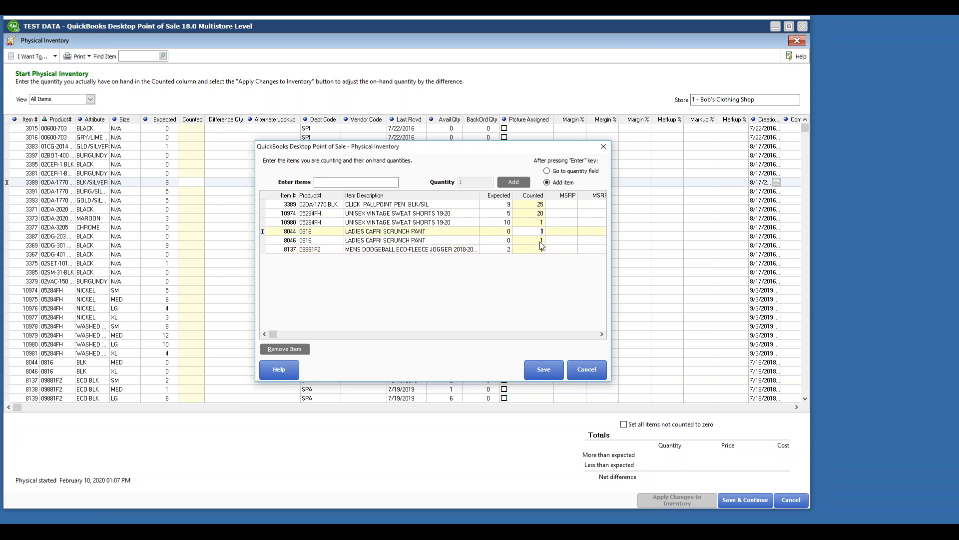
{"action": "left_click", "coordinate": [539, 232]}
{"action": "left_click", "coordinate": [538, 250]}
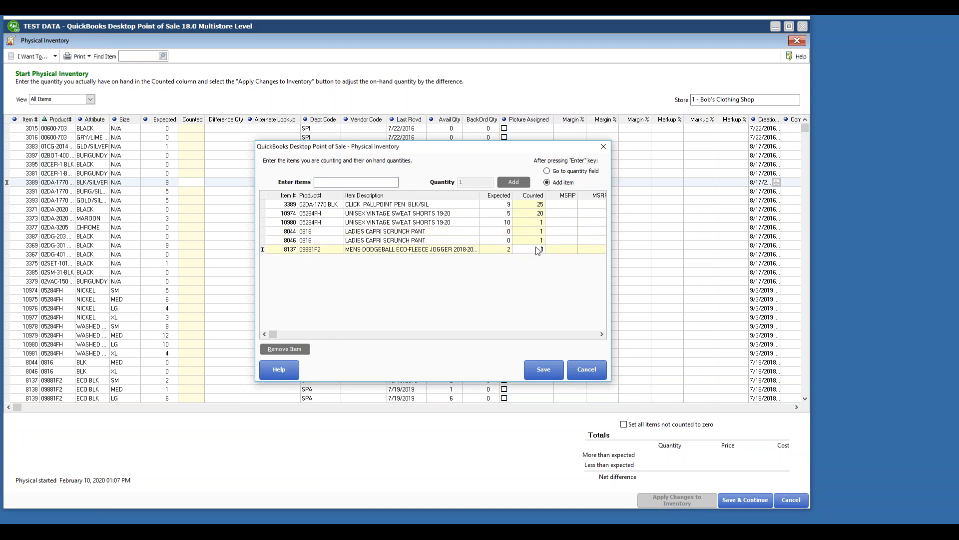
{"action": "key", "text": "Up"}
{"action": "key", "text": "Down"}
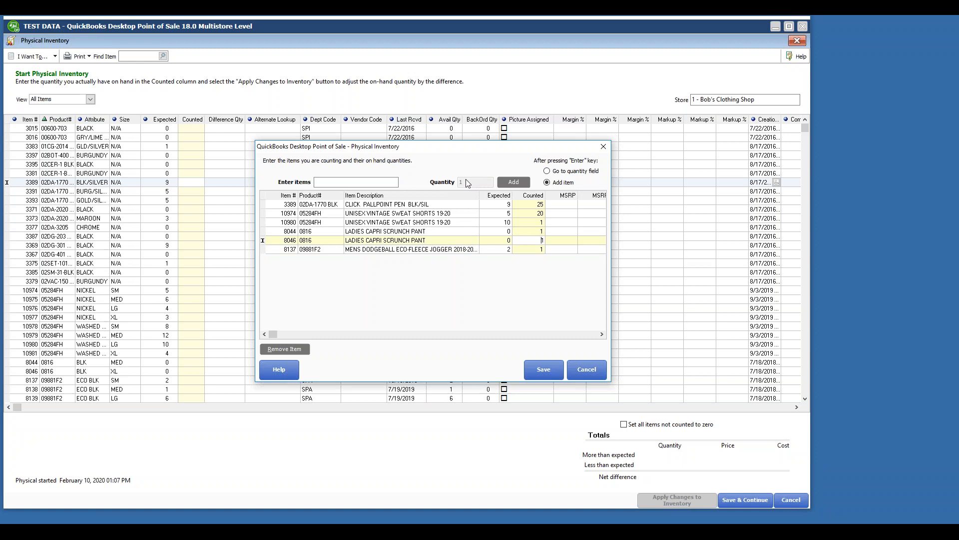
{"action": "type", "text": "15"}
{"action": "key", "text": "Up"}
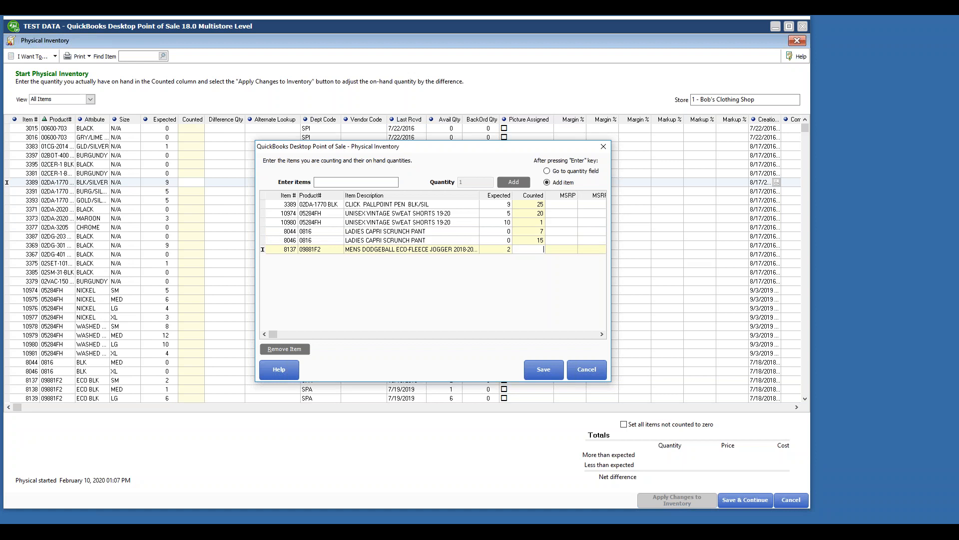
{"action": "type", "text": "9"}
{"action": "key", "text": "Up"}
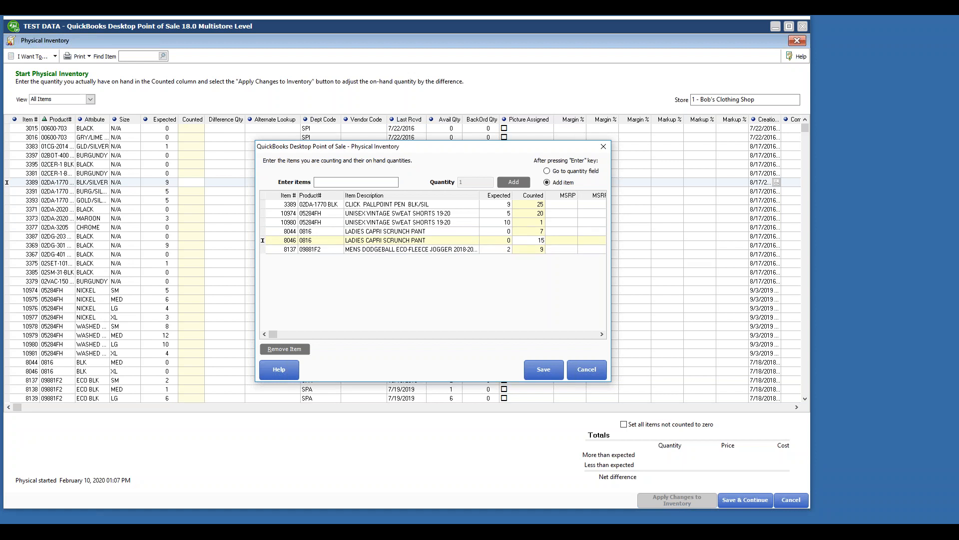
Step: Add item 8138 to the manual count four times as separate single-unit entries
{"action": "left_click", "coordinate": [326, 182]}
{"action": "type", "text": "8138"}
{"action": "key", "text": "Return"}
{"action": "type", "text": "8"}
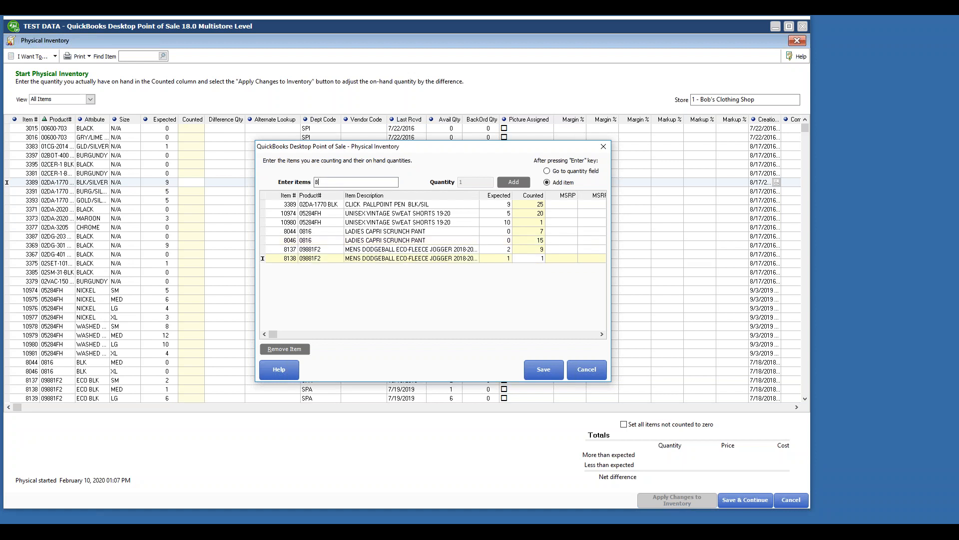
{"action": "type", "text": "138"}
{"action": "key", "text": "Return"}
{"action": "type", "text": "8138"}
{"action": "key", "text": "Return"}
{"action": "type", "text": "8138"}
{"action": "key", "text": "Return"}
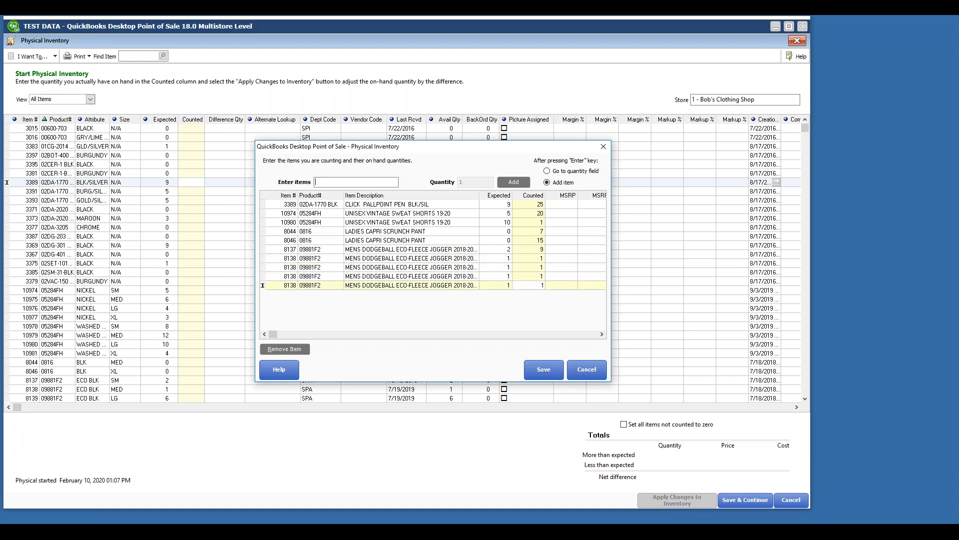
{"action": "left_click", "coordinate": [328, 182]}
{"action": "left_click", "coordinate": [860, 245]}
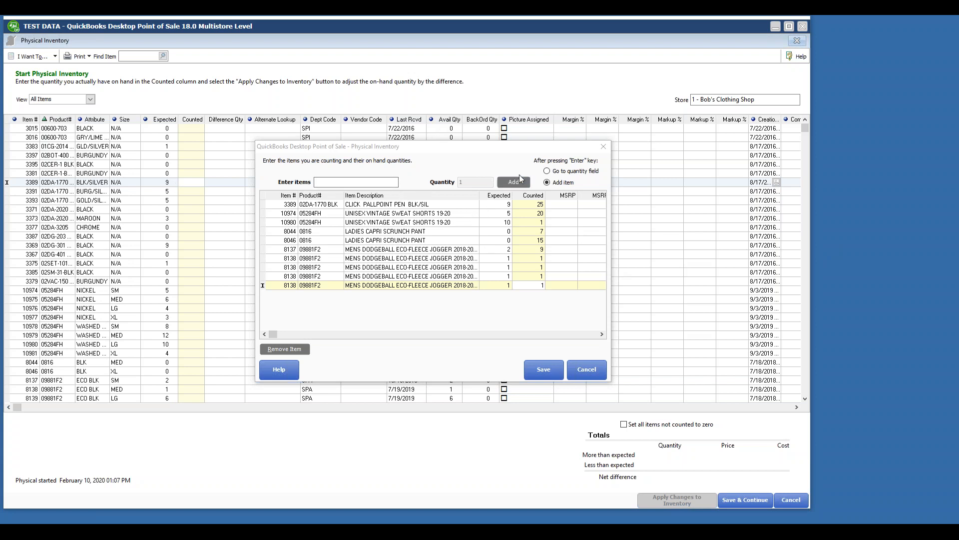
Step: Switch the Enter key behaviour to Go to quantity field and back to Add item, accepting the preference prompt
{"action": "left_click", "coordinate": [548, 171]}
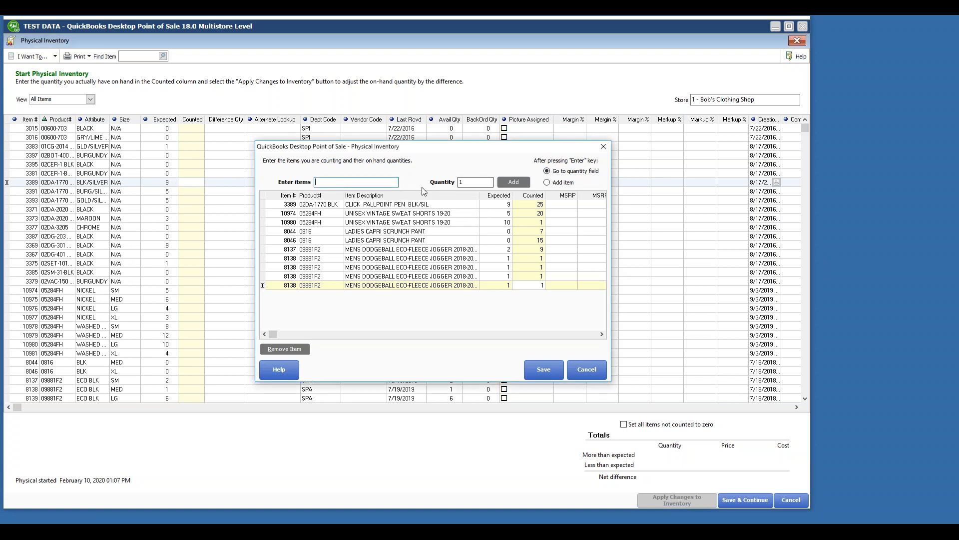
{"action": "key", "text": "Tab"}
{"action": "left_click", "coordinate": [564, 183]}
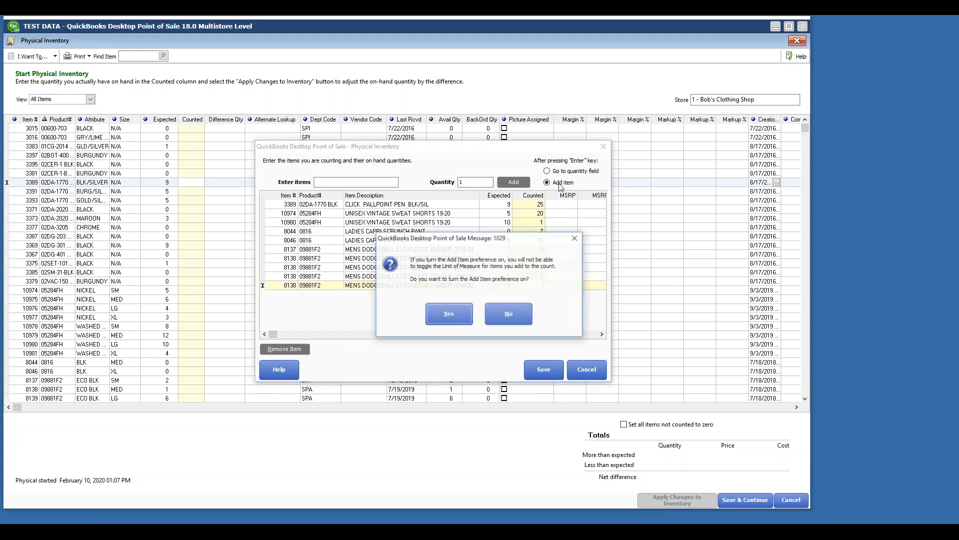
{"action": "left_click", "coordinate": [460, 313]}
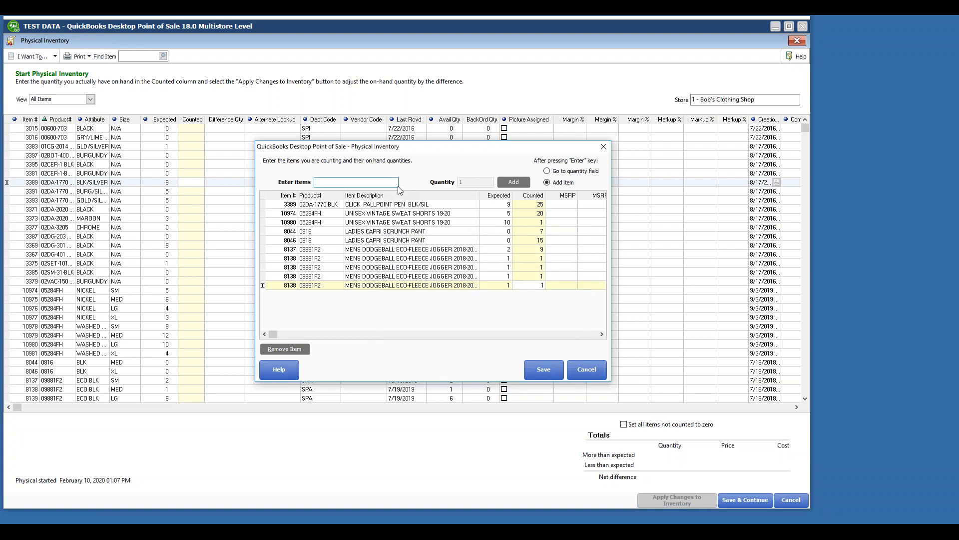
Step: Remove items 8046 and 8137 from the manual count and save the remaining counts
{"action": "left_click", "coordinate": [537, 277]}
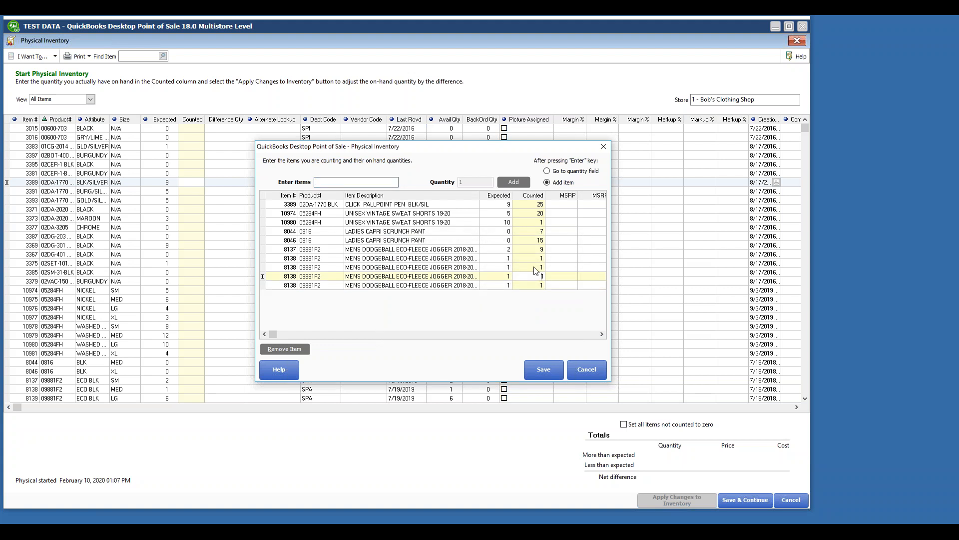
{"action": "left_click", "coordinate": [411, 239]}
{"action": "left_click", "coordinate": [300, 349]}
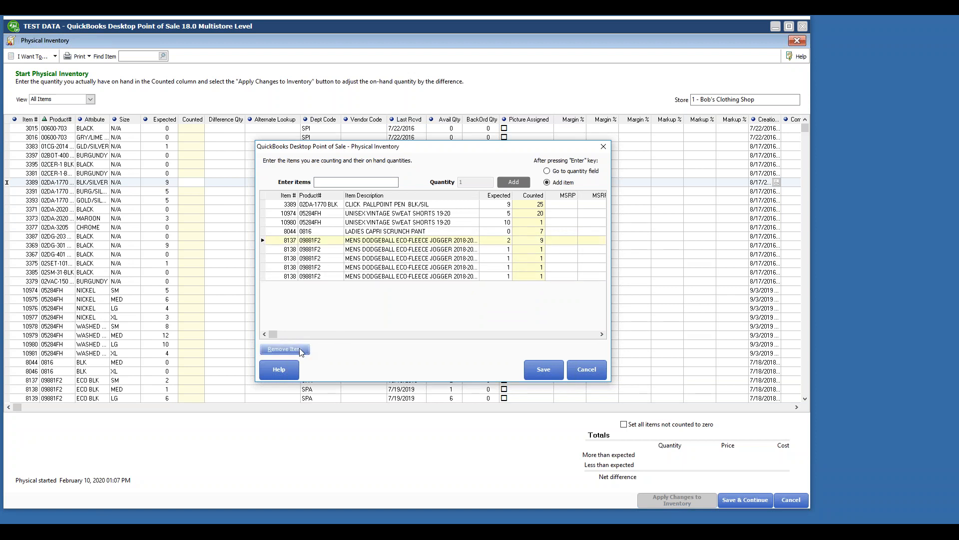
{"action": "left_click", "coordinate": [302, 349]}
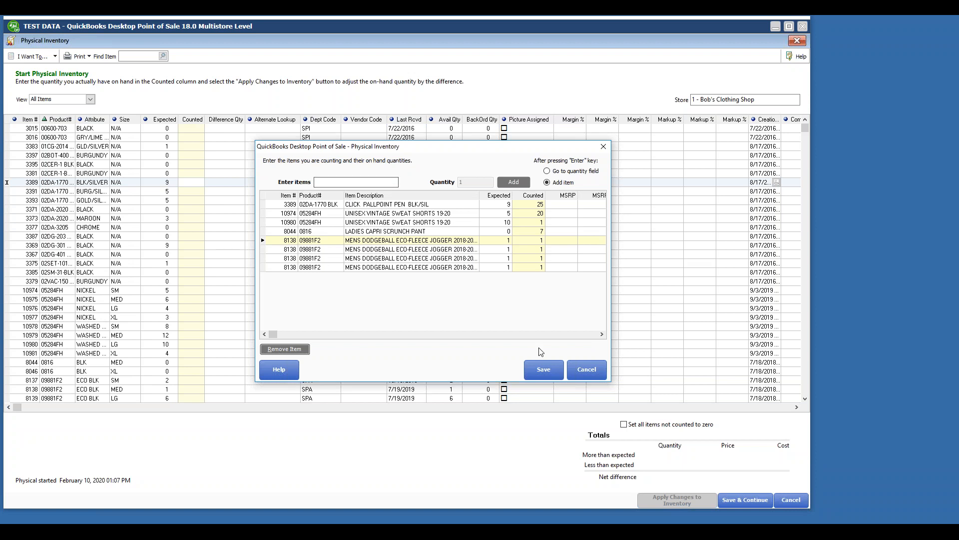
{"action": "left_click", "coordinate": [538, 374]}
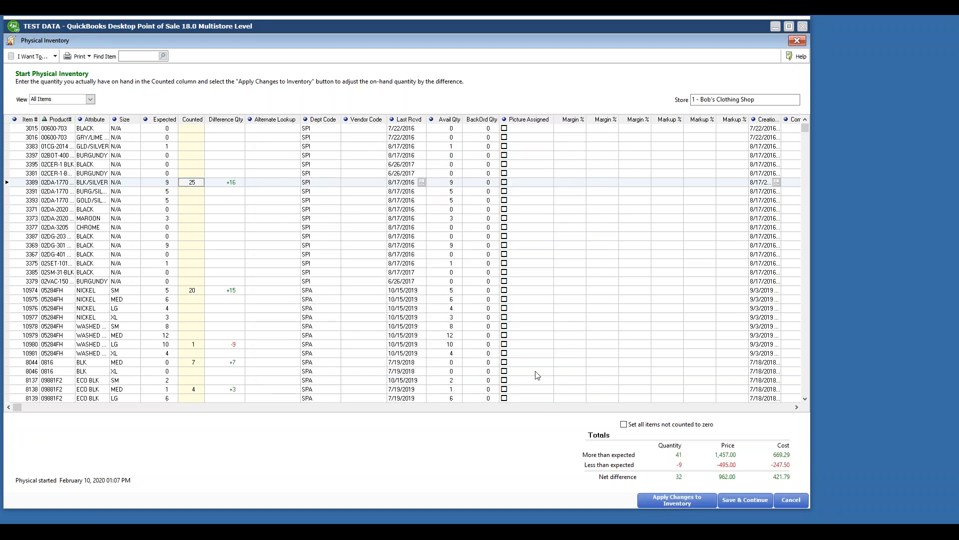
Step: Set the counted quantity of item 3389 to 12 in the inventory list
{"action": "left_click", "coordinate": [198, 290]}
{"action": "left_click", "coordinate": [198, 344]}
{"action": "left_click", "coordinate": [196, 389]}
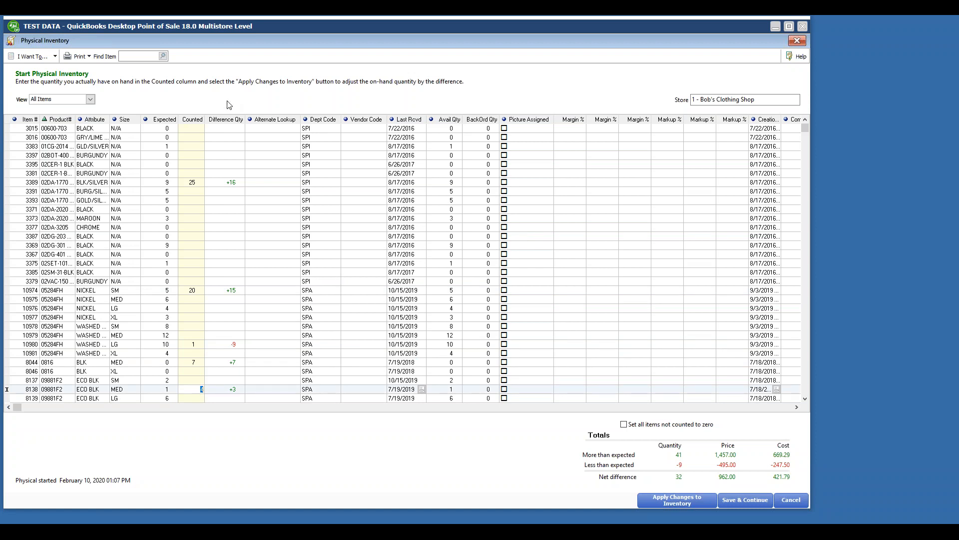
{"action": "left_click", "coordinate": [199, 183]}
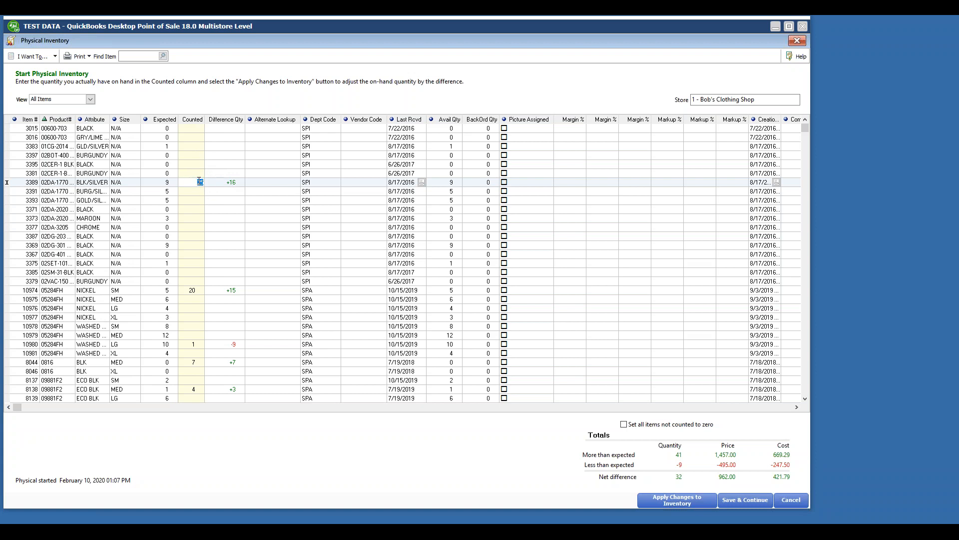
{"action": "type", "text": "9"}
{"action": "type", "text": "12"}
{"action": "left_click", "coordinate": [195, 145]}
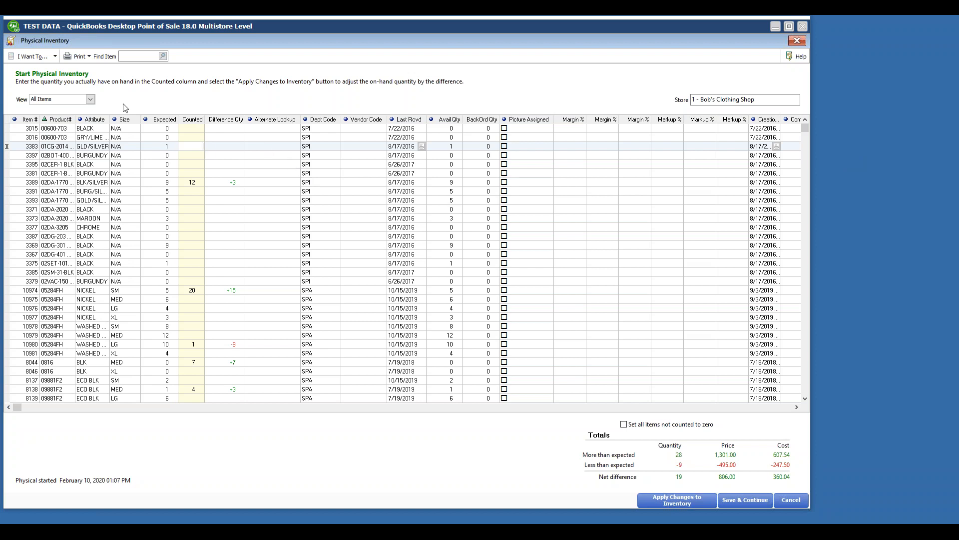
Step: Create and apply a custom filter that shows only items in the JEWELRY department
{"action": "left_click", "coordinate": [65, 102]}
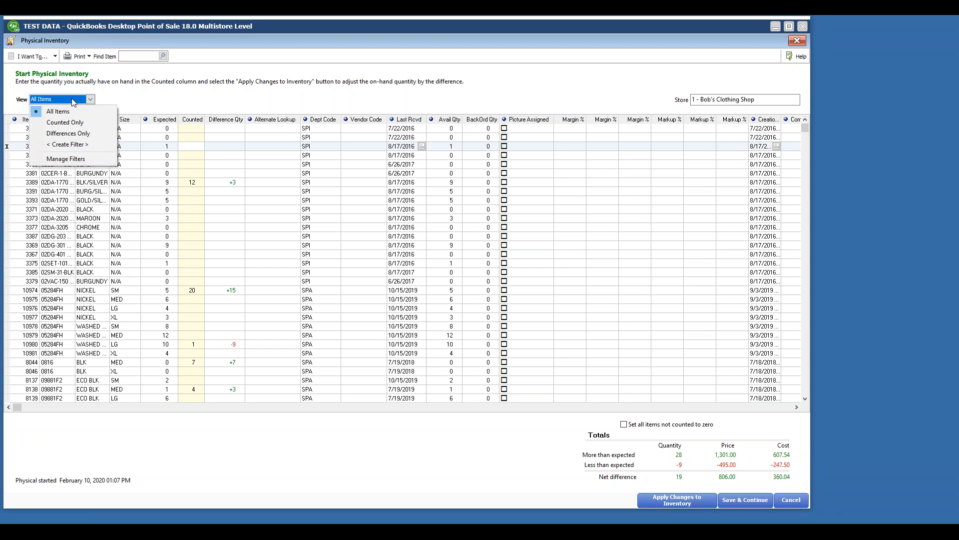
{"action": "left_click", "coordinate": [75, 144]}
{"action": "left_click", "coordinate": [451, 262]}
{"action": "scroll", "coordinate": [451, 271], "scroll_direction": "down", "scroll_amount": 5}
{"action": "scroll", "coordinate": [452, 274], "scroll_direction": "down", "scroll_amount": 6}
{"action": "scroll", "coordinate": [451, 274], "scroll_direction": "up", "scroll_amount": 10}
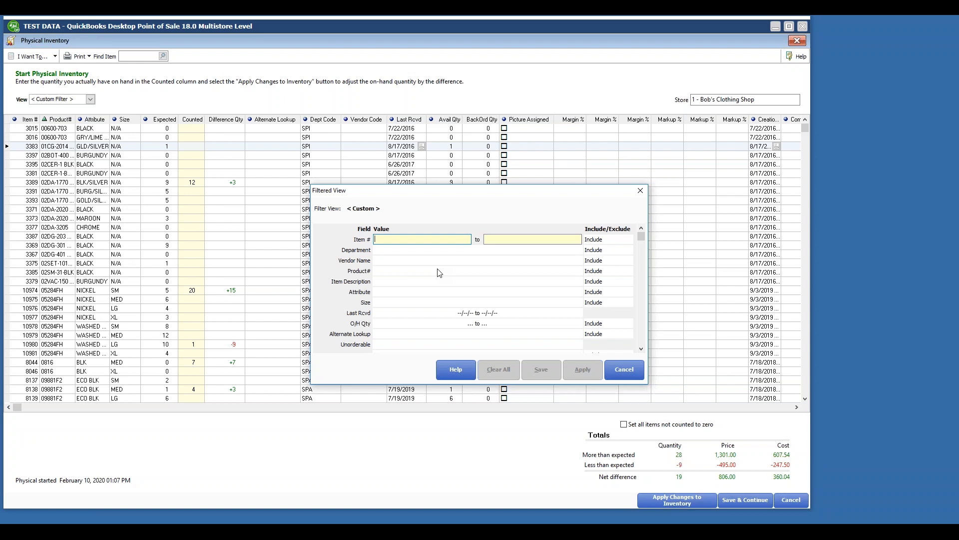
{"action": "left_click", "coordinate": [441, 252]}
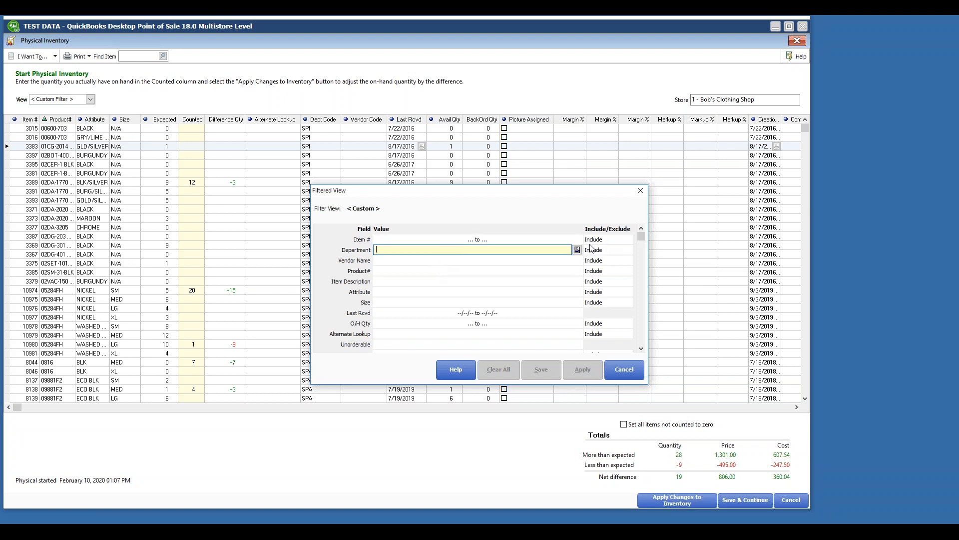
{"action": "left_click", "coordinate": [577, 250]}
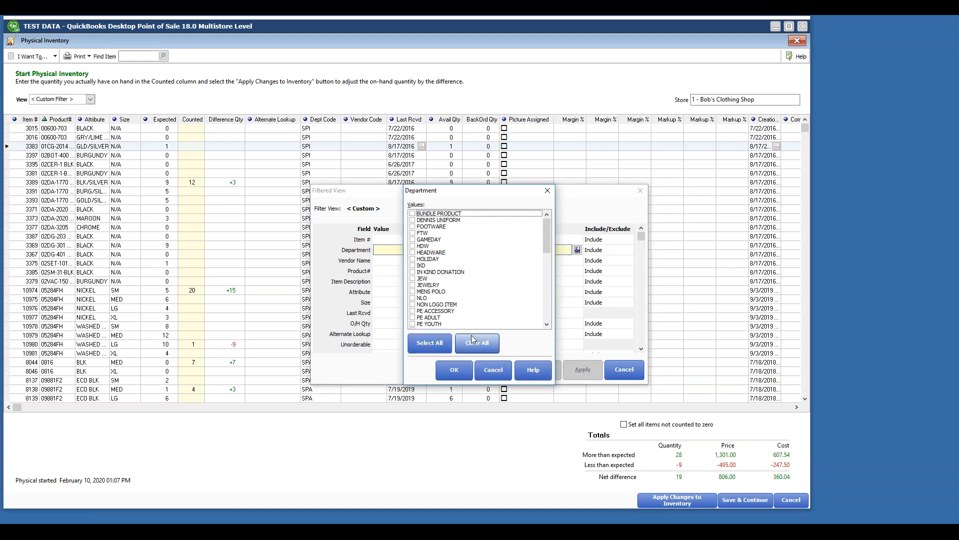
{"action": "left_click", "coordinate": [412, 285]}
{"action": "left_click", "coordinate": [454, 369]}
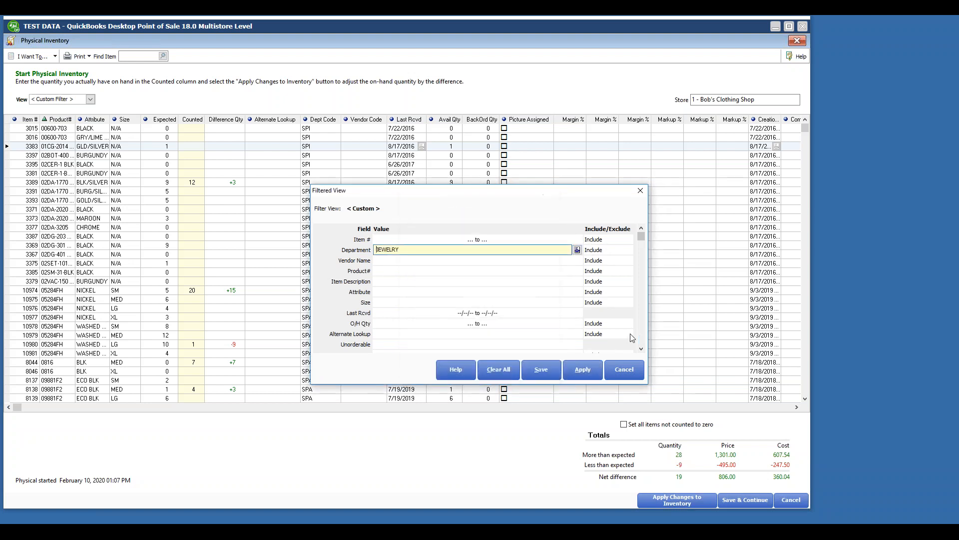
{"action": "left_click", "coordinate": [582, 370]}
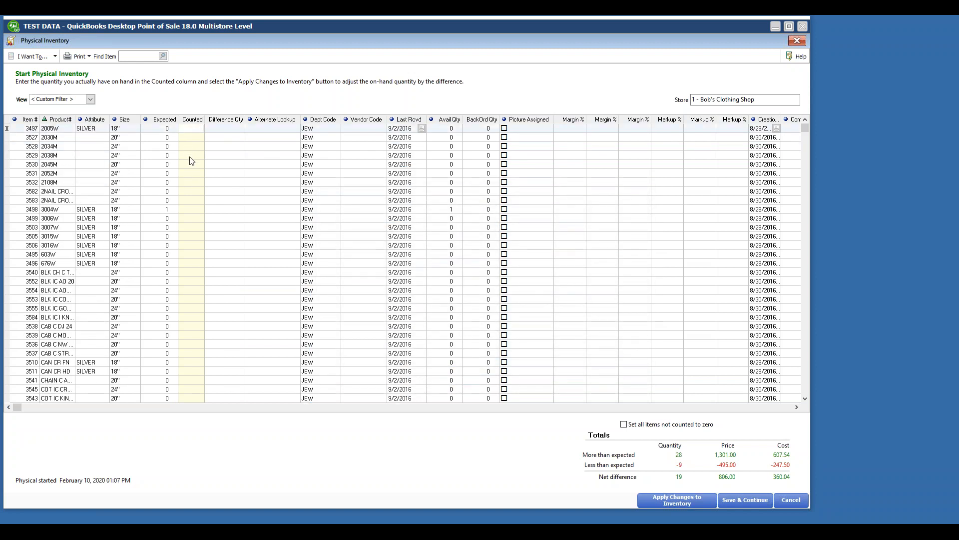
{"action": "left_click", "coordinate": [166, 148]}
{"action": "left_click", "coordinate": [166, 192]}
{"action": "left_click", "coordinate": [169, 235]}
{"action": "left_click", "coordinate": [167, 194]}
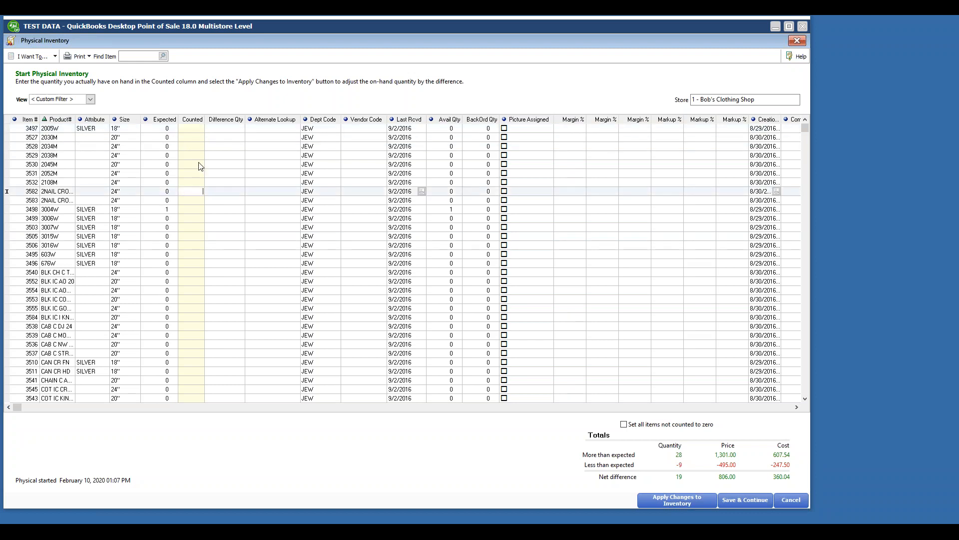
Step: Switch the item view to Counted Only and from there to Differences Only to compare the two lists
{"action": "left_click", "coordinate": [90, 100]}
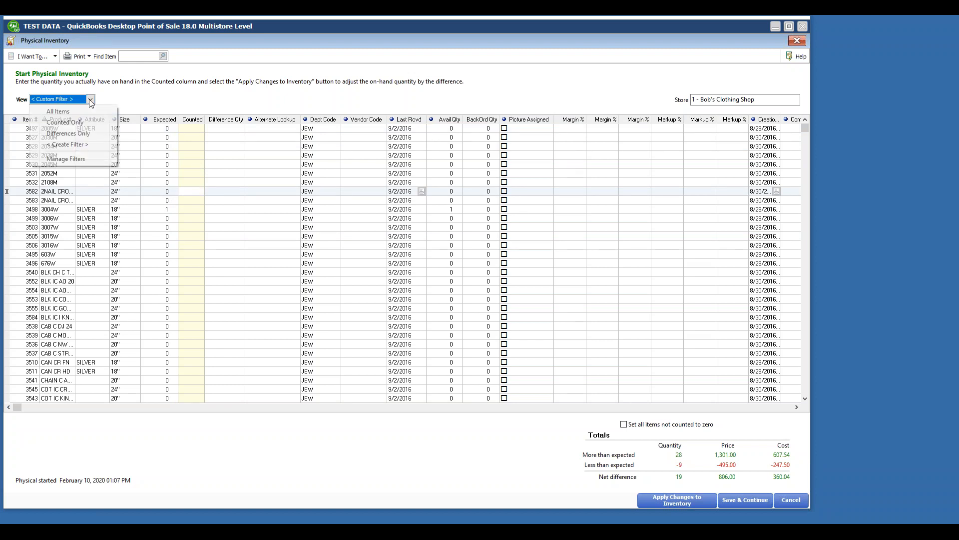
{"action": "left_click", "coordinate": [75, 123]}
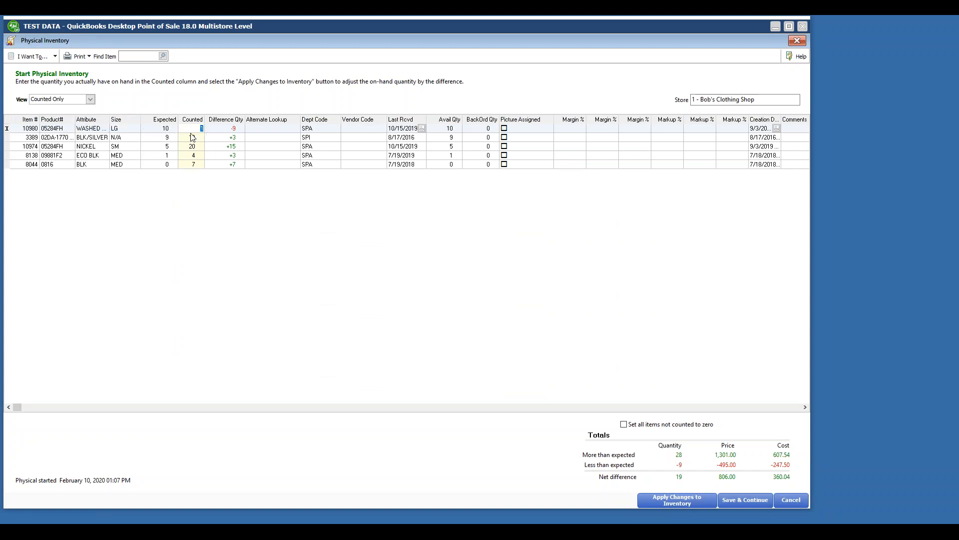
{"action": "left_click", "coordinate": [192, 136]}
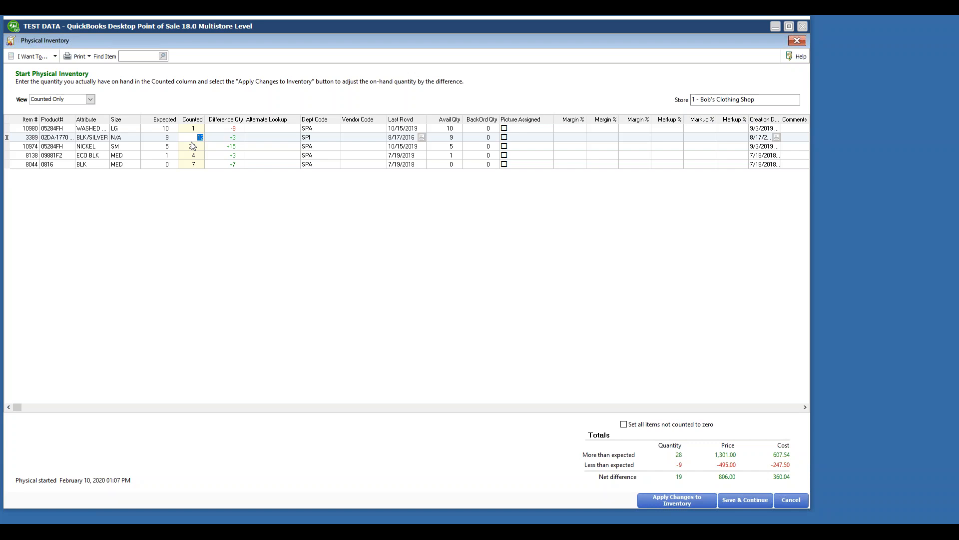
{"action": "left_click", "coordinate": [90, 99]}
{"action": "left_click", "coordinate": [74, 133]}
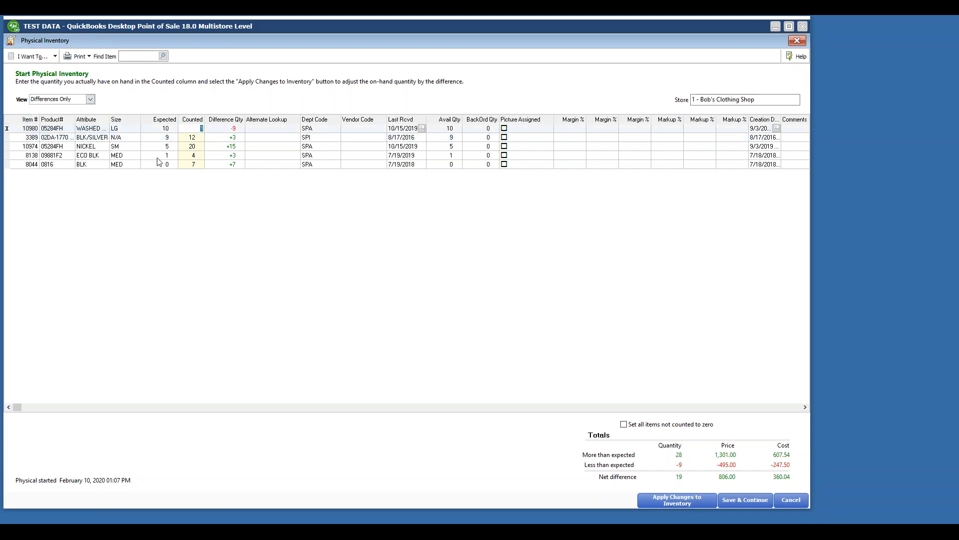
{"action": "left_click", "coordinate": [194, 146]}
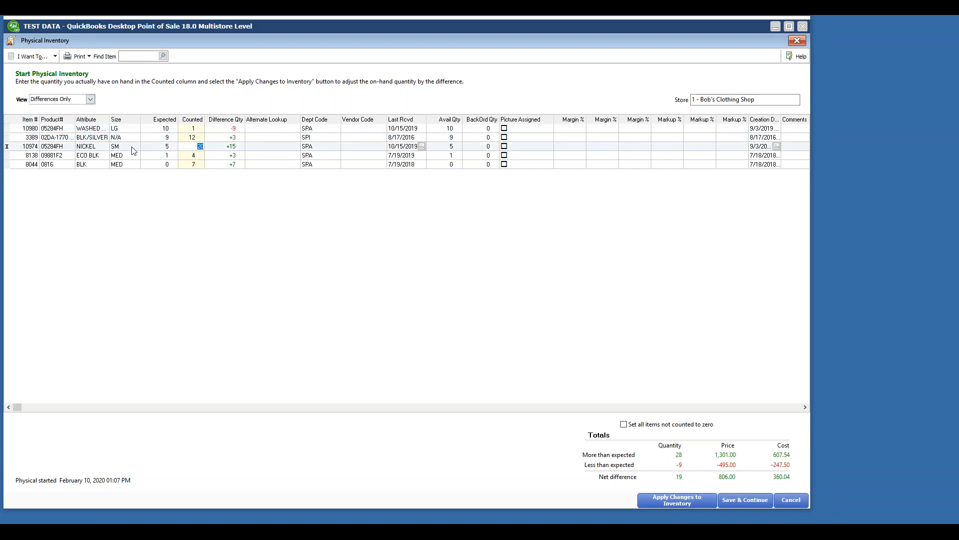
Step: Switch the view to Counted Only again and return it to All Items
{"action": "left_click", "coordinate": [90, 99]}
{"action": "left_click", "coordinate": [63, 123]}
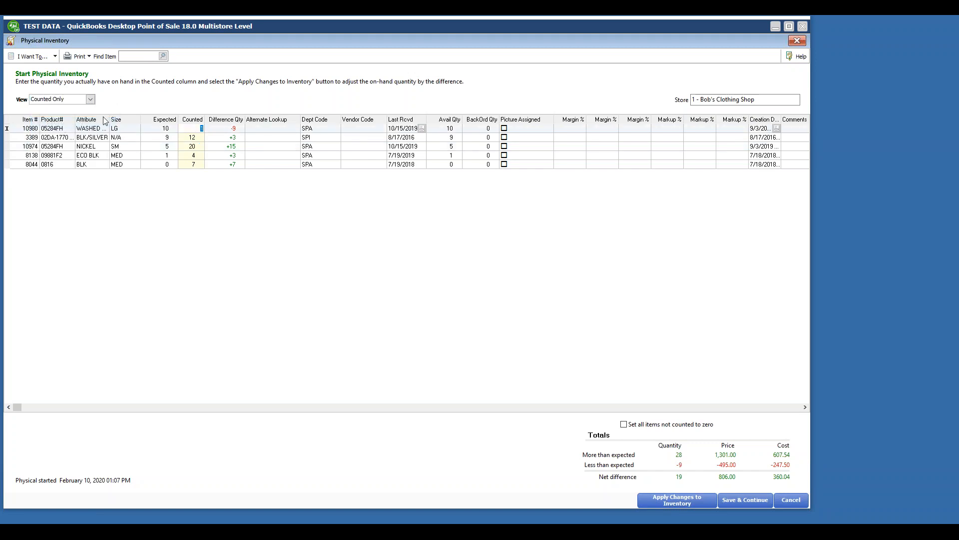
{"action": "left_click", "coordinate": [60, 99]}
{"action": "left_click", "coordinate": [58, 111]}
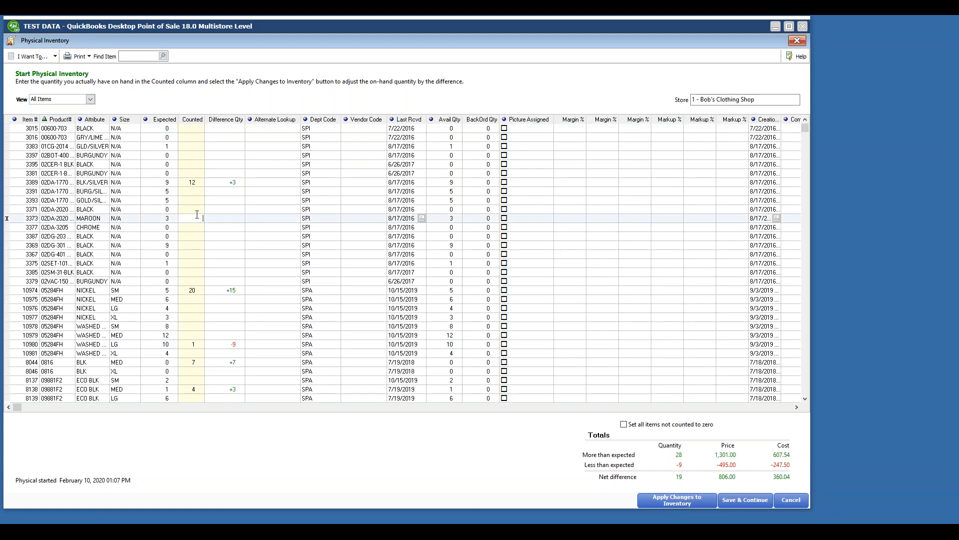
Step: Enter counted quantities of 3 for item 3373, 9 for item 3369 and 1 for item 3375
{"action": "key", "text": "Down"}
{"action": "key", "text": "Down"}
{"action": "key", "text": "Down"}
{"action": "key", "text": "Down"}
{"action": "key", "text": "Up"}
{"action": "type", "text": "9"}
{"action": "key", "text": "Down"}
{"action": "key", "text": "Down"}
{"action": "type", "text": "1"}
{"action": "key", "text": "Down"}
{"action": "key", "text": "Down"}
{"action": "key", "text": "Down"}
{"action": "key", "text": "Down"}
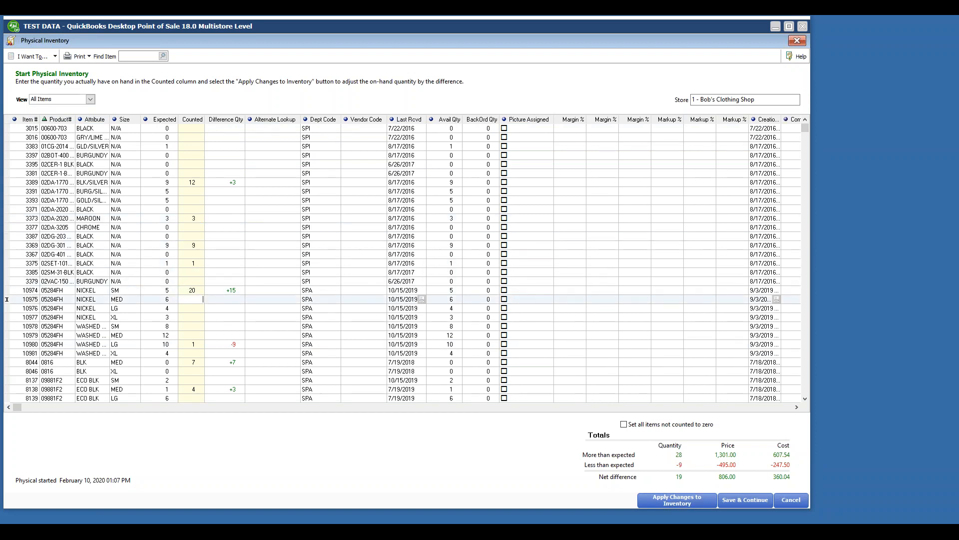
Step: Enter counted quantities of 6 for item 10975, 4 for item 10976, 3 for item 10977 and 8 for item 10978
{"action": "type", "text": "6"}
{"action": "key", "text": "Down"}
{"action": "type", "text": "4"}
{"action": "key", "text": "Down"}
{"action": "type", "text": "3"}
{"action": "key", "text": "Down"}
{"action": "type", "text": "8"}
{"action": "key", "text": "Up"}
{"action": "key", "text": "Up"}
{"action": "key", "text": "Up"}
Step: Show only the counted items and go through their counted quantities row by row
{"action": "left_click", "coordinate": [90, 99]}
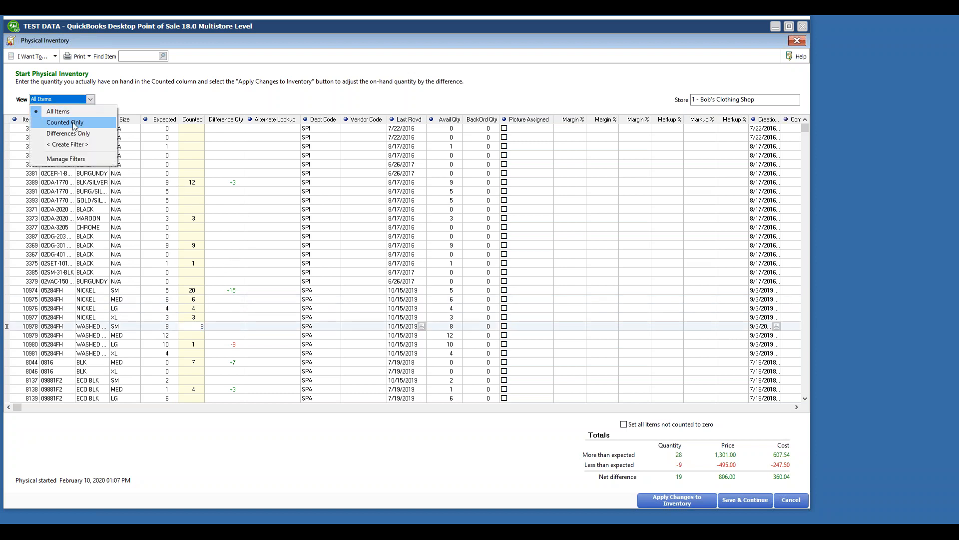
{"action": "left_click", "coordinate": [73, 122]}
{"action": "key", "text": "Down"}
{"action": "key", "text": "Down"}
{"action": "key", "text": "Down"}
{"action": "key", "text": "Down"}
{"action": "key", "text": "Down"}
{"action": "key", "text": "Down"}
{"action": "key", "text": "Down"}
{"action": "key", "text": "Down"}
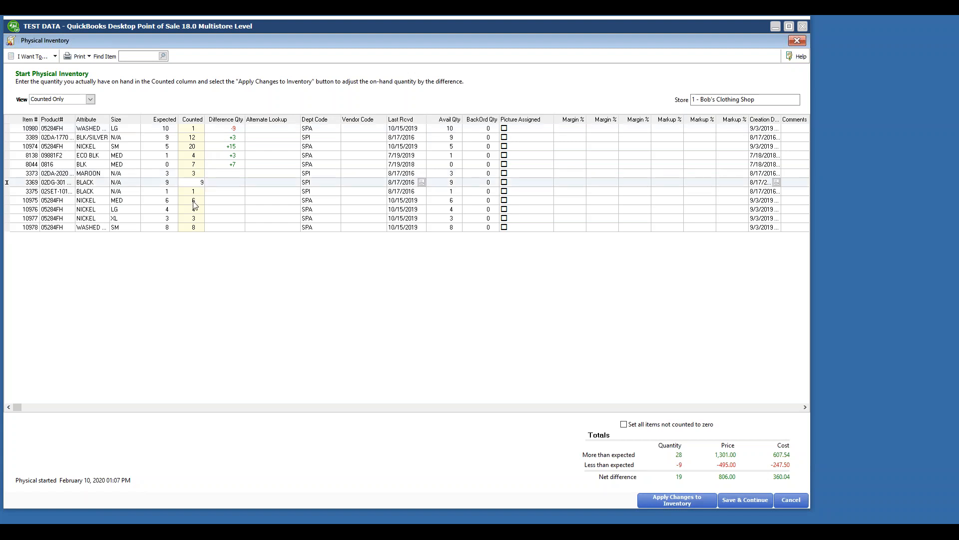
Step: Show only the items with count differences and return the view to All Items
{"action": "left_click", "coordinate": [90, 99]}
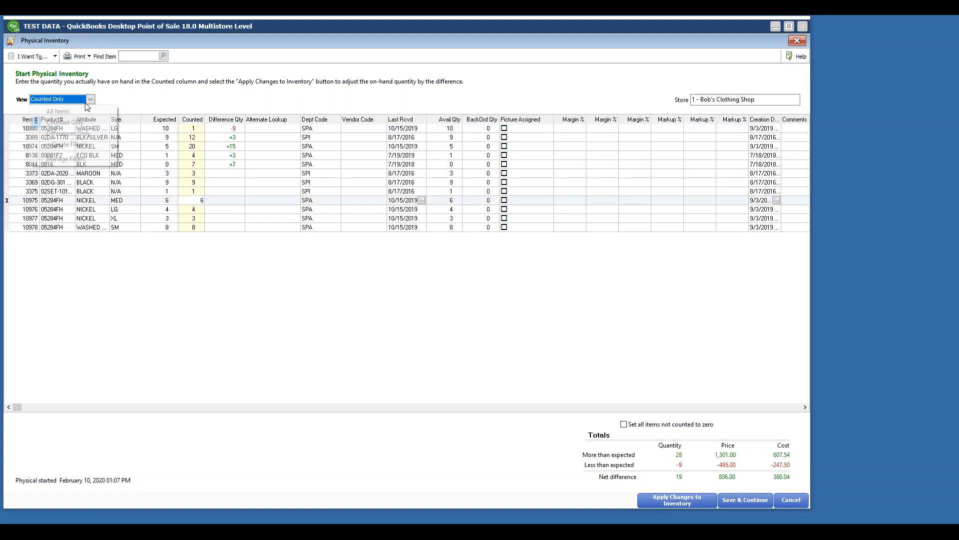
{"action": "left_click", "coordinate": [61, 131]}
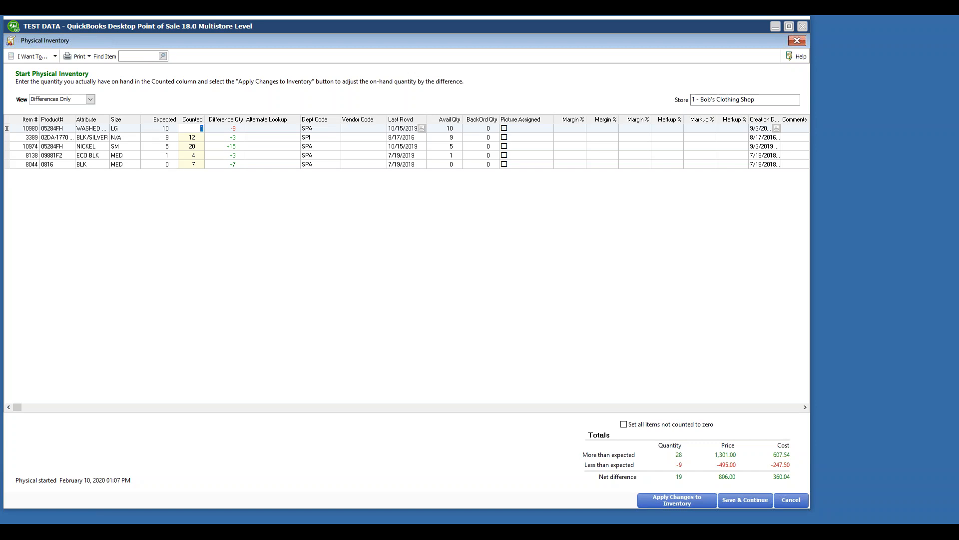
{"action": "left_click", "coordinate": [90, 99]}
{"action": "left_click", "coordinate": [77, 109]}
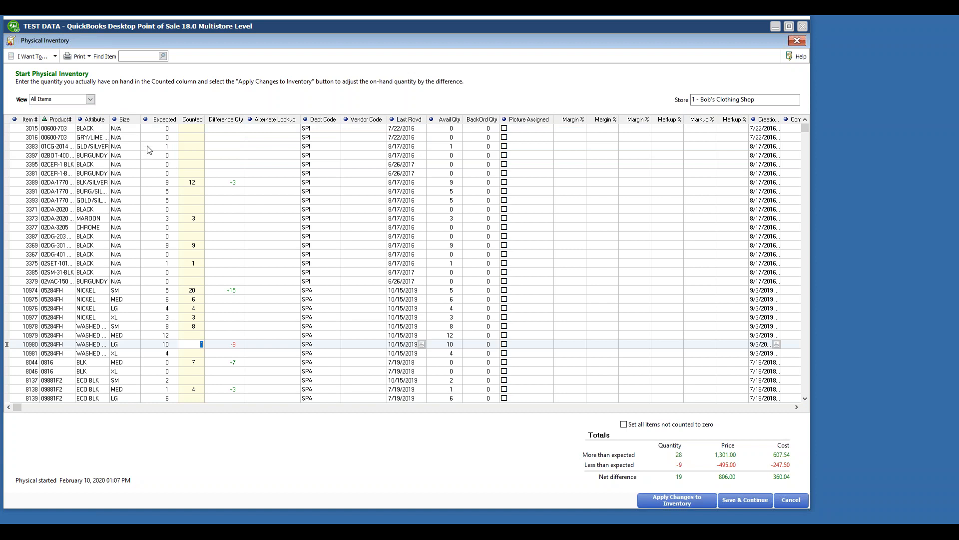
{"action": "left_click", "coordinate": [189, 155]}
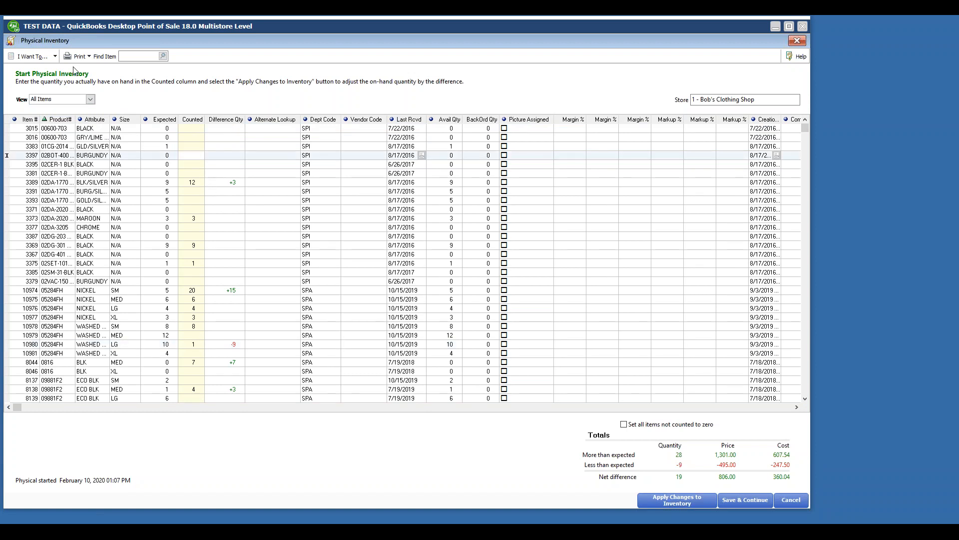
Step: Open the Add Counts By Hand window and cancel it without adding items
{"action": "left_click", "coordinate": [32, 56]}
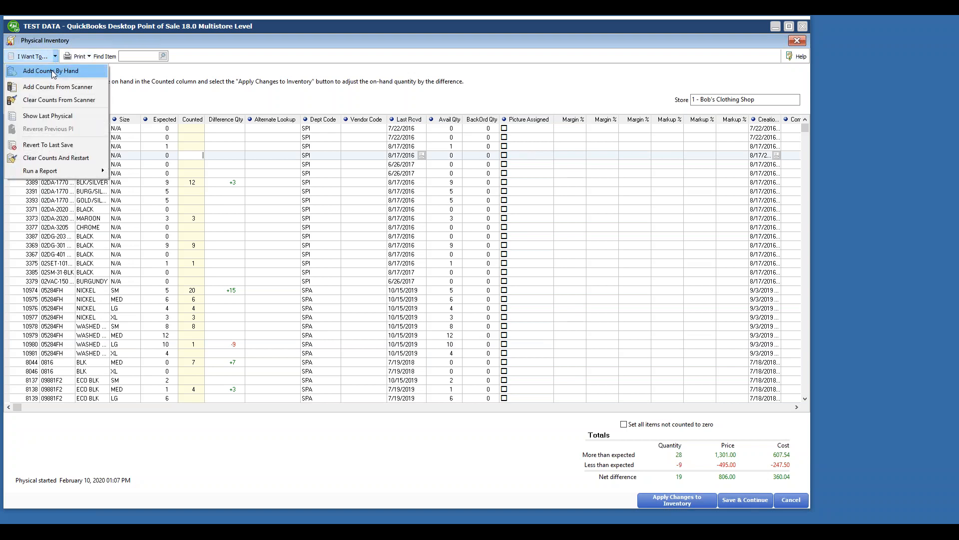
{"action": "left_click", "coordinate": [90, 72]}
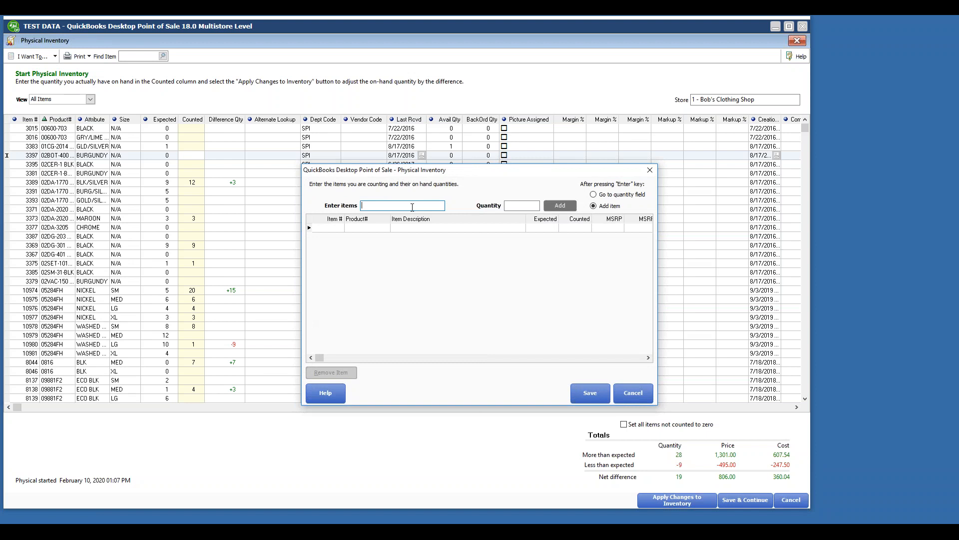
{"action": "left_click", "coordinate": [628, 396]}
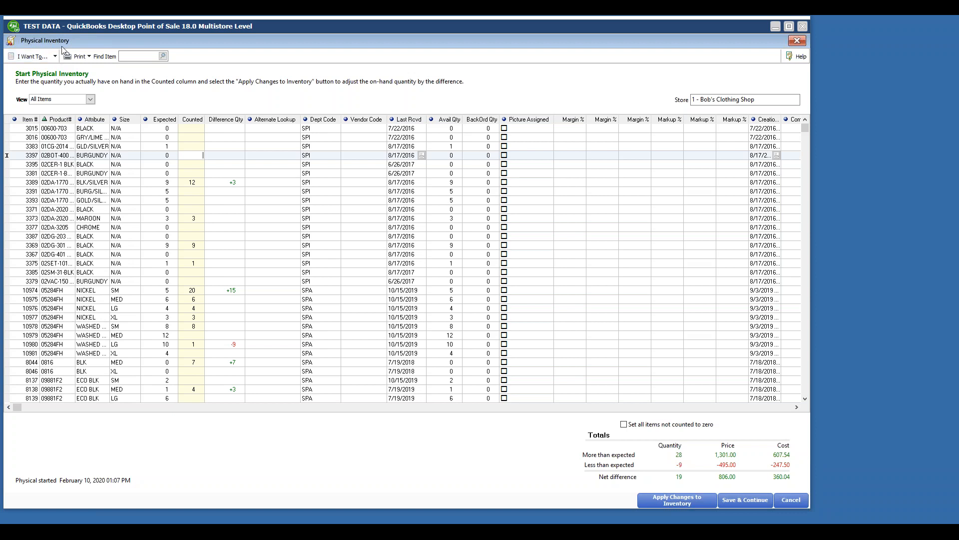
Step: Open Add Counts From Scanner, review the first two Retrieve Scans steps and cancel the procedure
{"action": "left_click", "coordinate": [56, 57]}
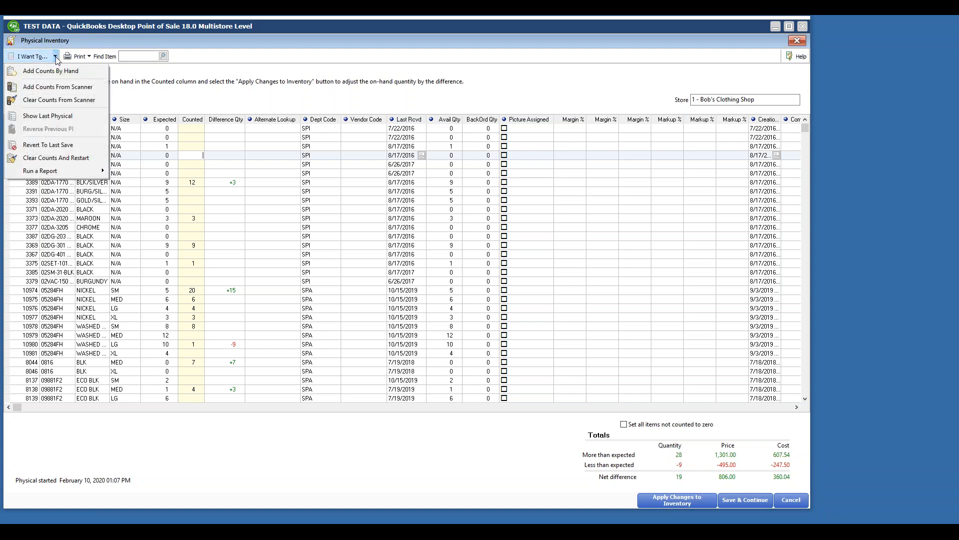
{"action": "left_click", "coordinate": [50, 87]}
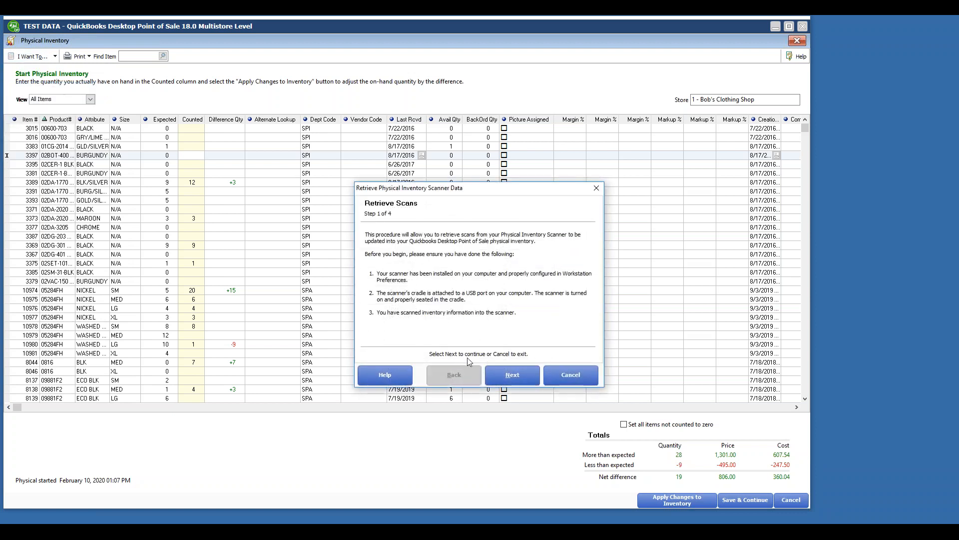
{"action": "left_click", "coordinate": [500, 373]}
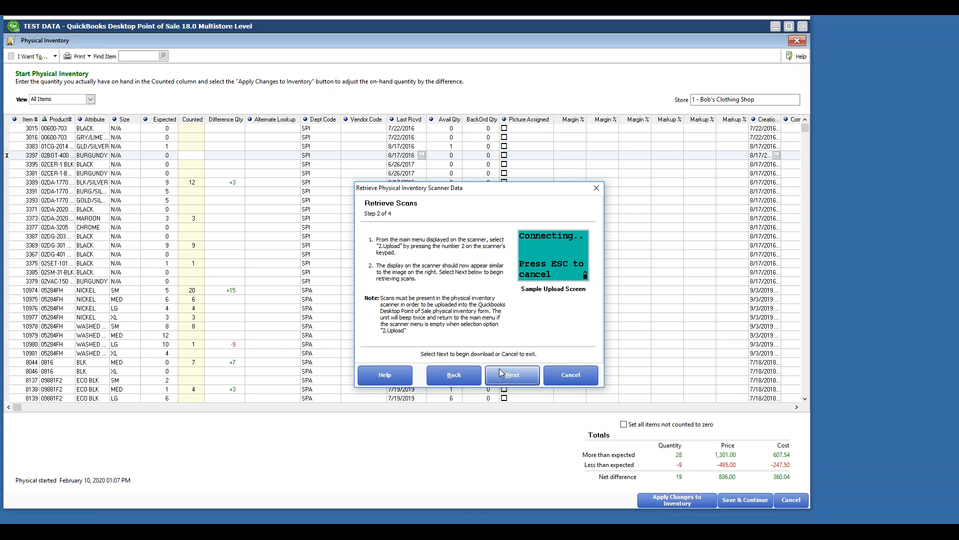
{"action": "left_click", "coordinate": [570, 373]}
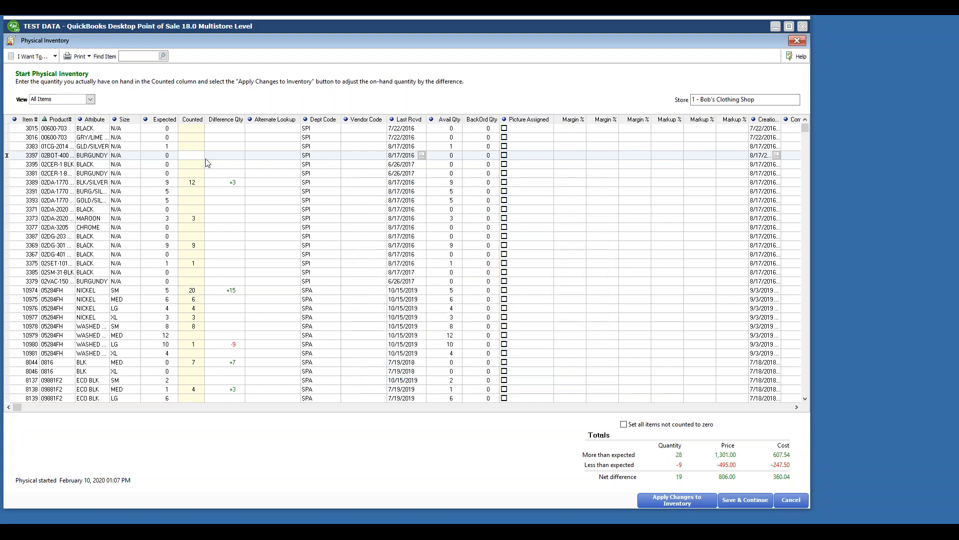
Step: Reopen the Add Counts By Hand window from the inventory list and cancel it without entering items
{"action": "left_click", "coordinate": [195, 146]}
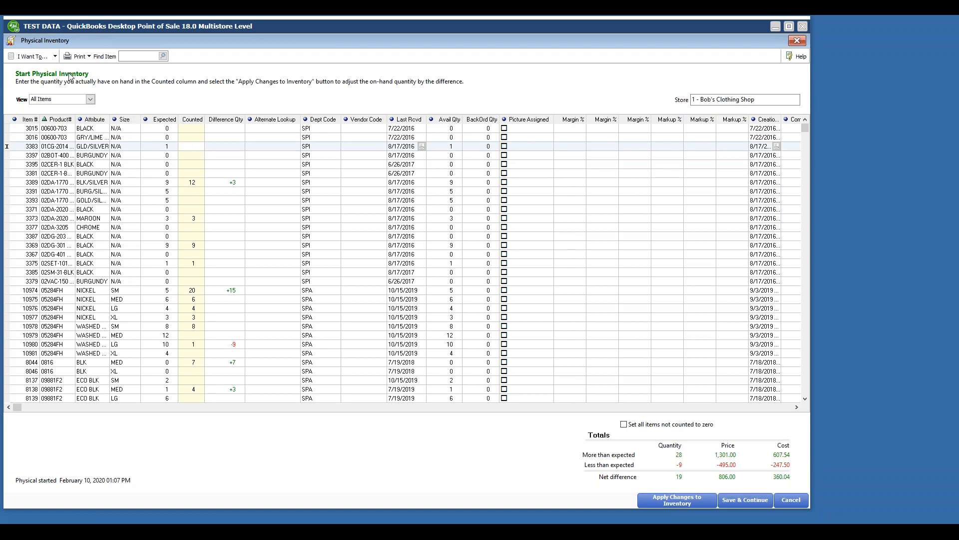
{"action": "left_click", "coordinate": [31, 56]}
{"action": "left_click", "coordinate": [43, 70]}
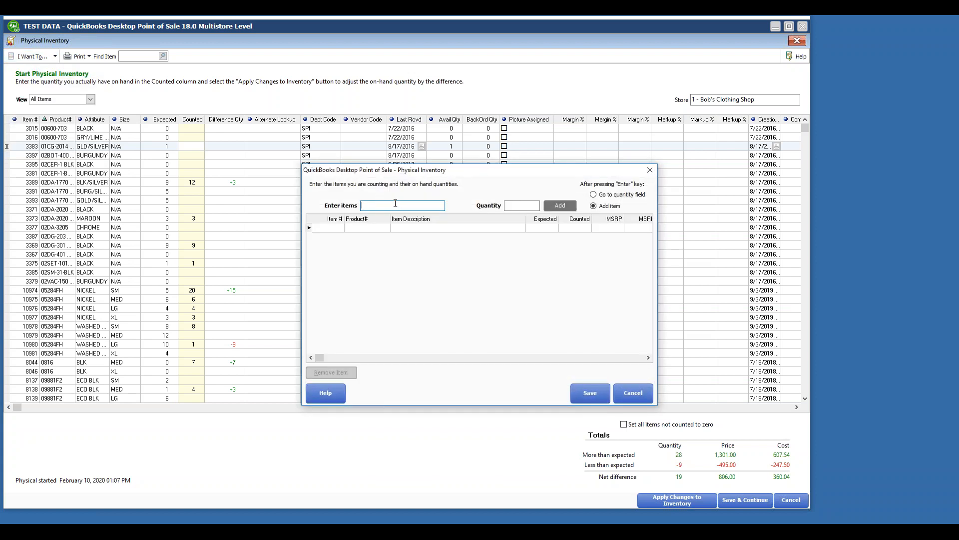
{"action": "left_click", "coordinate": [635, 391]}
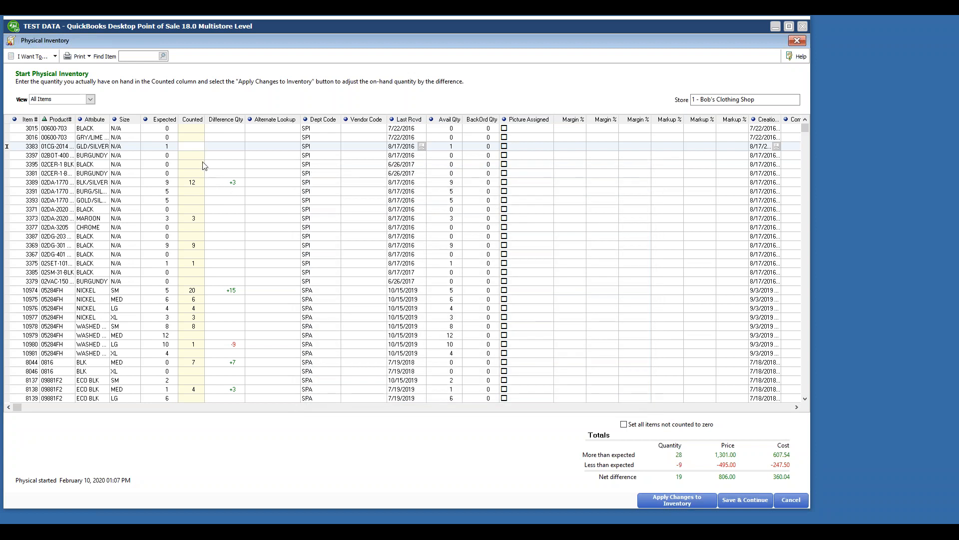
Step: Save the physical inventory counts entered so far and close the Physical Inventory window
{"action": "left_click", "coordinate": [194, 138]}
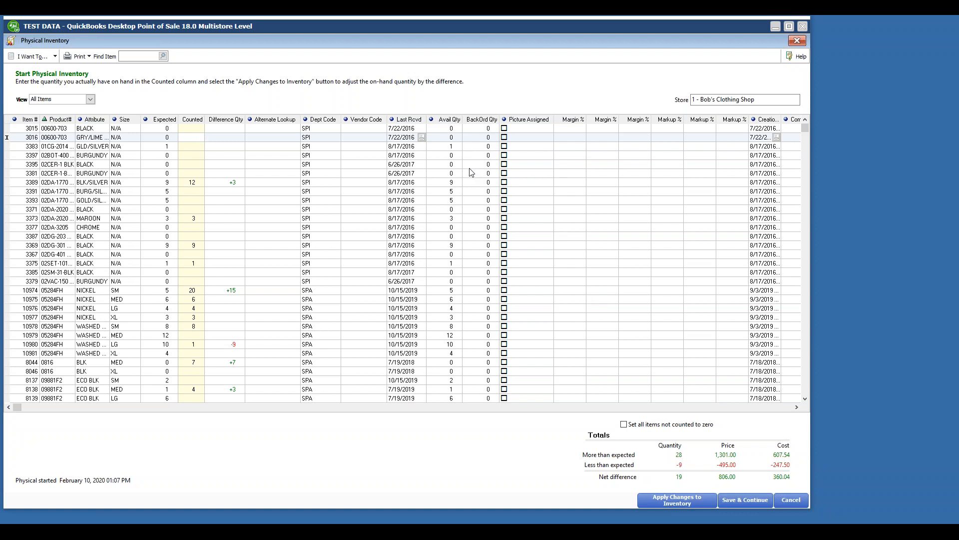
{"action": "left_click", "coordinate": [757, 502]}
{"action": "left_click", "coordinate": [790, 502]}
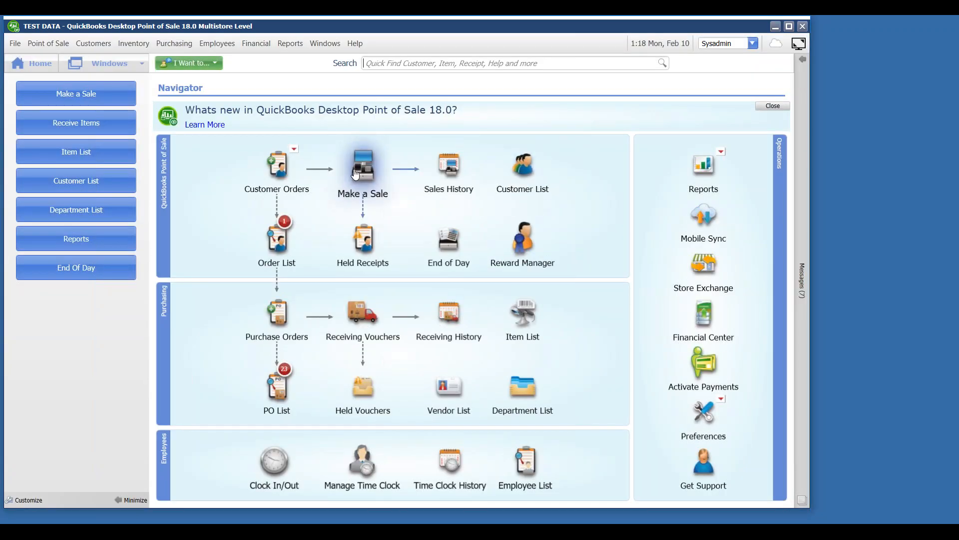
Step: Open a blank sales receipt and return to the home screen without recording a sale
{"action": "left_click", "coordinate": [356, 174]}
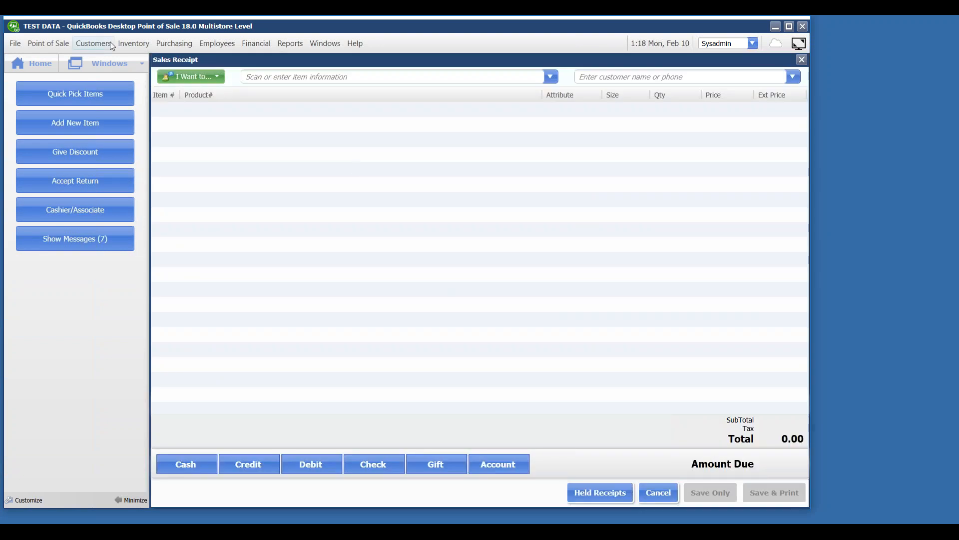
{"action": "left_click", "coordinate": [48, 67]}
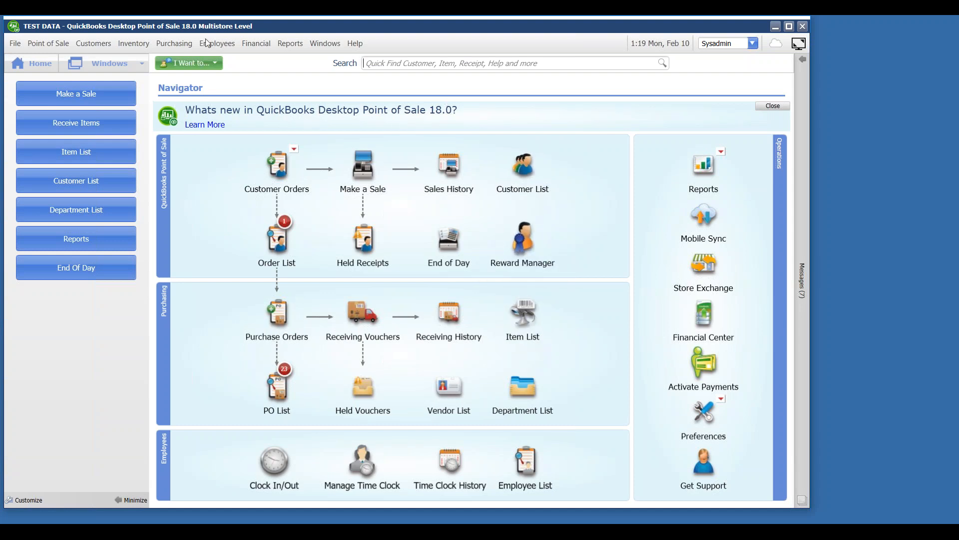
Step: Resume the saved physical inventory, review its available tasks and close it without changing counts
{"action": "left_click", "coordinate": [130, 47]}
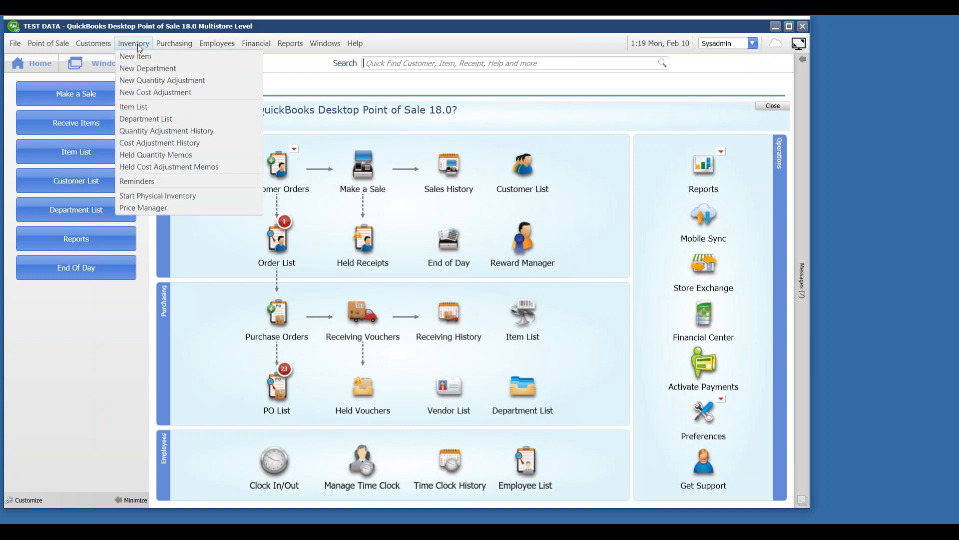
{"action": "left_click", "coordinate": [136, 195]}
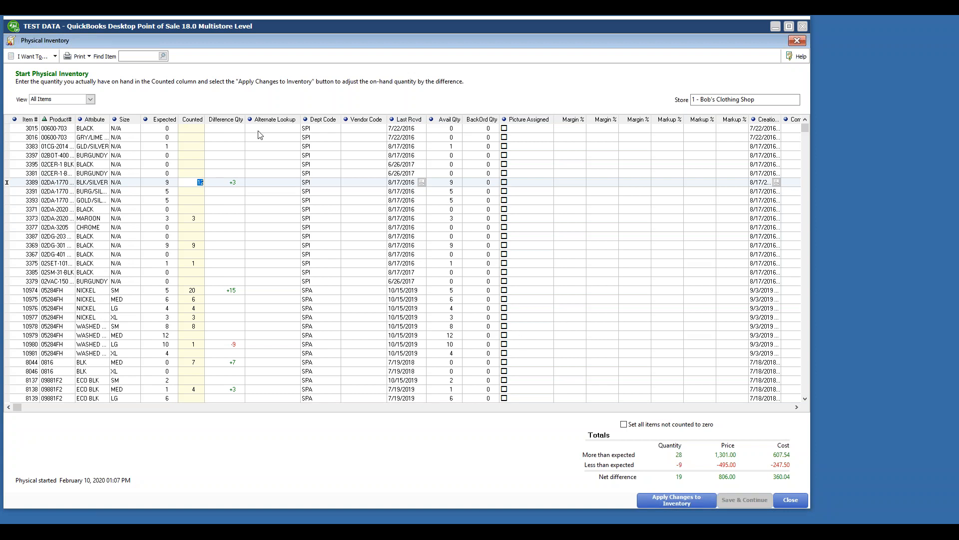
{"action": "left_click", "coordinate": [33, 56]}
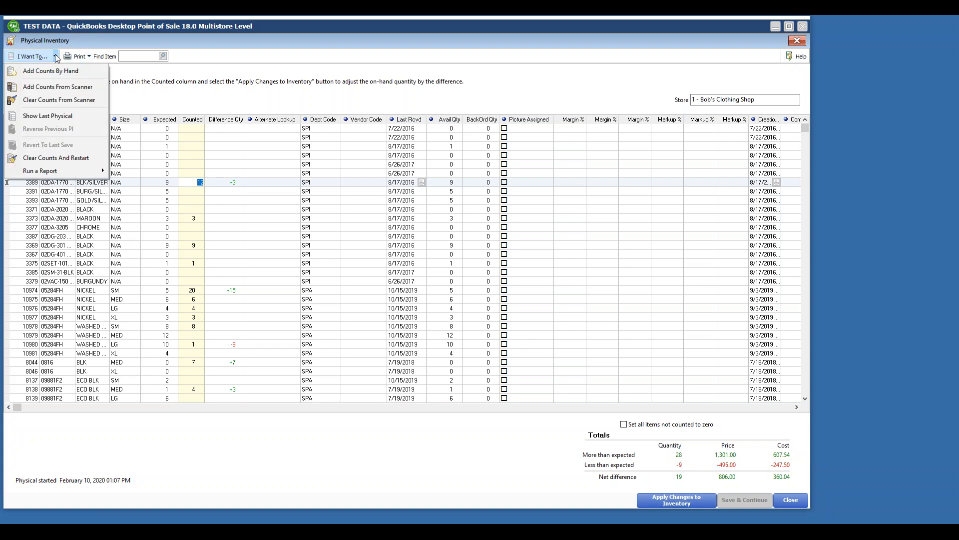
{"action": "left_click", "coordinate": [274, 95]}
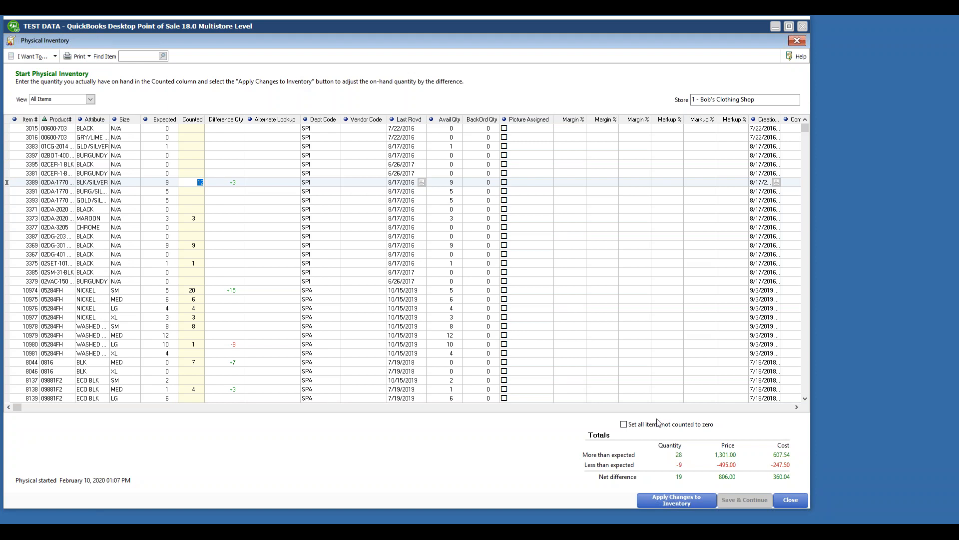
{"action": "left_click", "coordinate": [783, 502]}
Step: Back up the company data to the default location and finish the backup procedure
{"action": "left_click", "coordinate": [19, 44]}
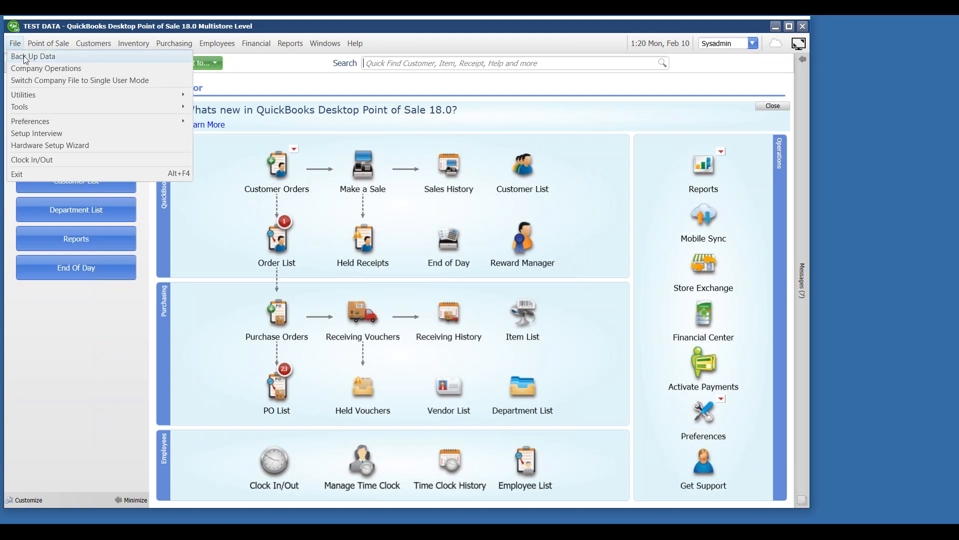
{"action": "left_click", "coordinate": [26, 57]}
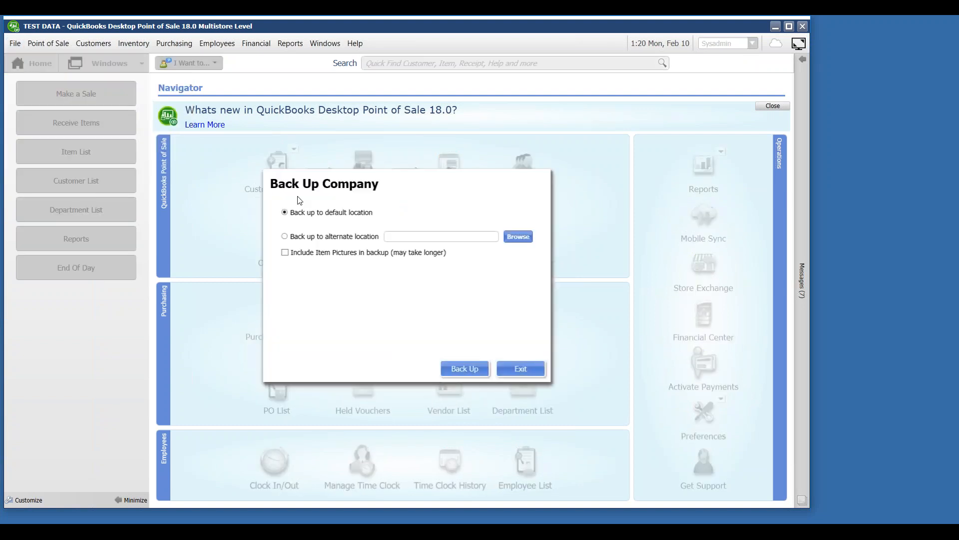
{"action": "left_click", "coordinate": [344, 238]}
{"action": "left_click", "coordinate": [325, 214]}
{"action": "left_click", "coordinate": [455, 368]}
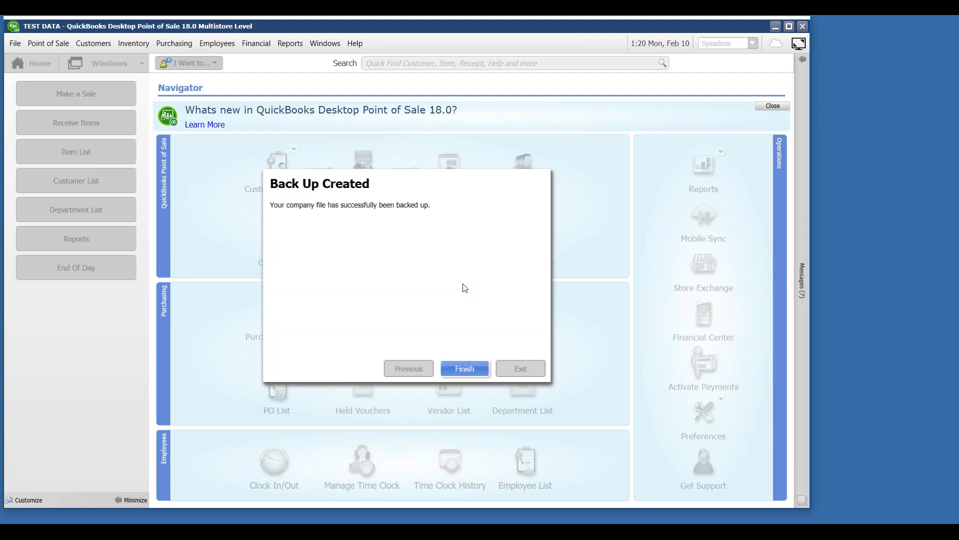
{"action": "left_click", "coordinate": [472, 378]}
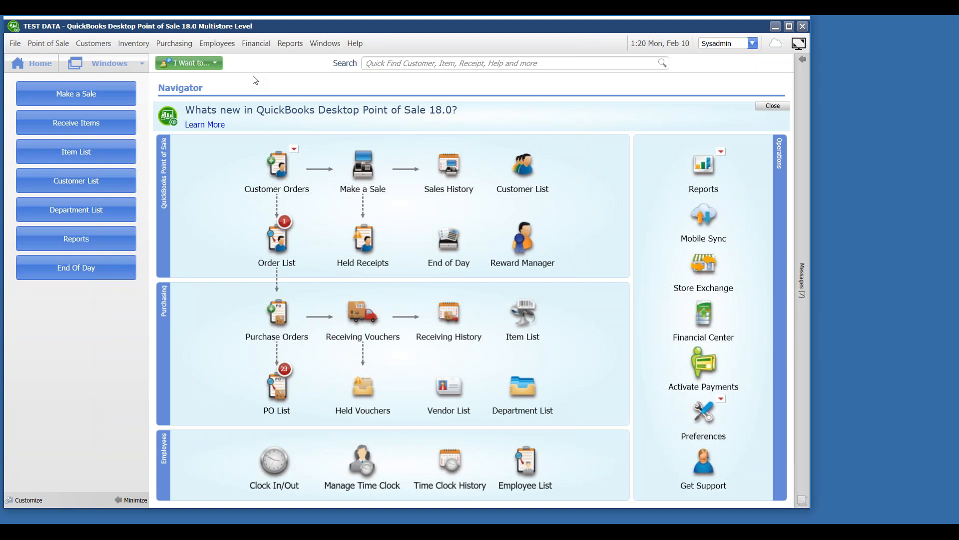
Step: Resume the physical inventory and set all items not counted to zero
{"action": "left_click", "coordinate": [129, 43]}
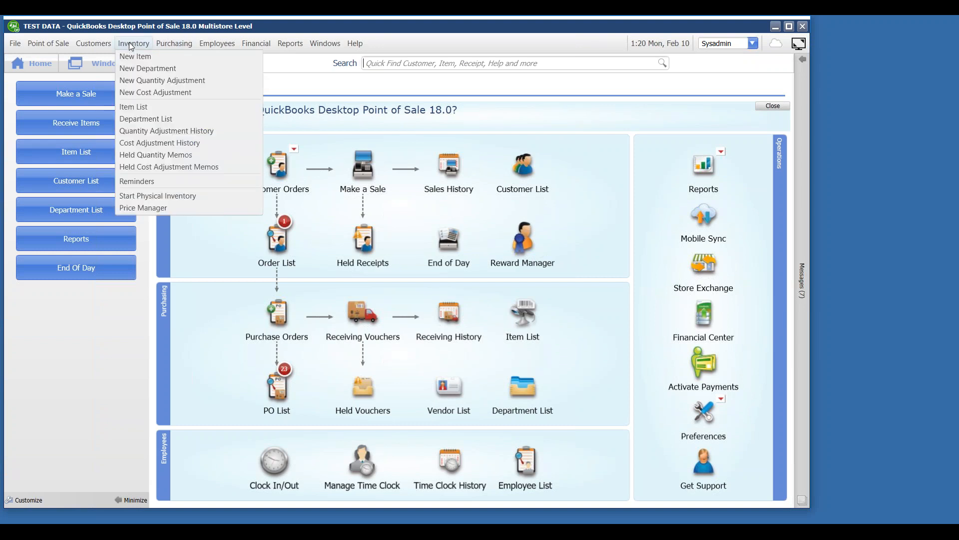
{"action": "left_click", "coordinate": [161, 196]}
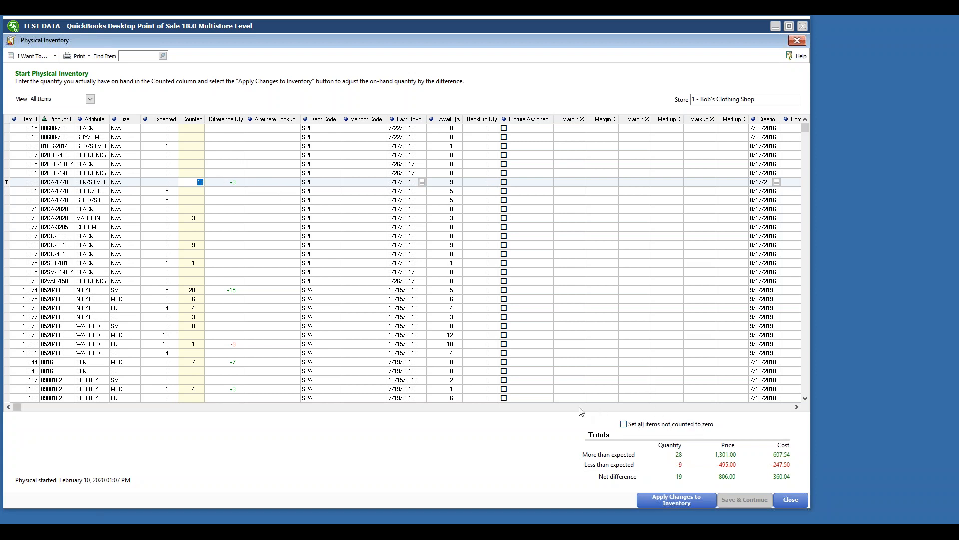
{"action": "left_click", "coordinate": [624, 425]}
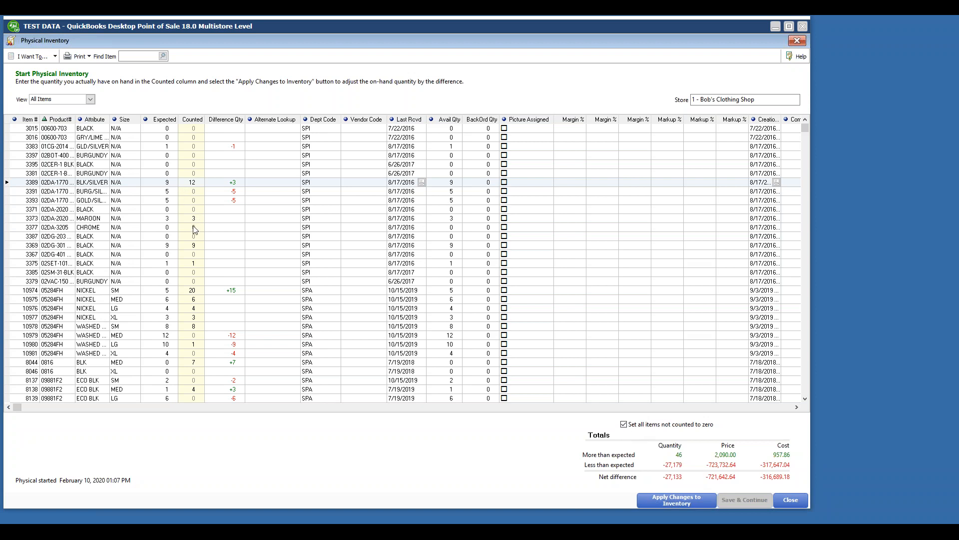
Step: Go through the Counted quantities of the rows from 00600-703 to 02DG-203, comparing zero-filled items with counted ones
{"action": "left_click", "coordinate": [194, 149]}
{"action": "left_click", "coordinate": [194, 164]}
{"action": "left_click", "coordinate": [195, 150]}
{"action": "left_click", "coordinate": [195, 138]}
{"action": "left_click", "coordinate": [195, 150]}
{"action": "left_click", "coordinate": [194, 182]}
{"action": "left_click", "coordinate": [195, 165]}
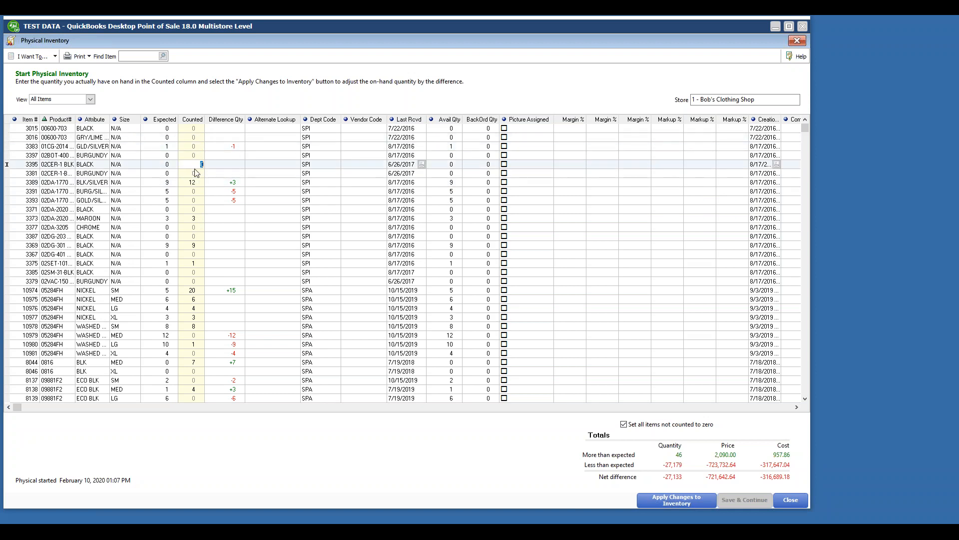
{"action": "left_click", "coordinate": [195, 236]}
{"action": "left_click", "coordinate": [196, 227]}
{"action": "left_click", "coordinate": [197, 219]}
{"action": "left_click", "coordinate": [197, 228]}
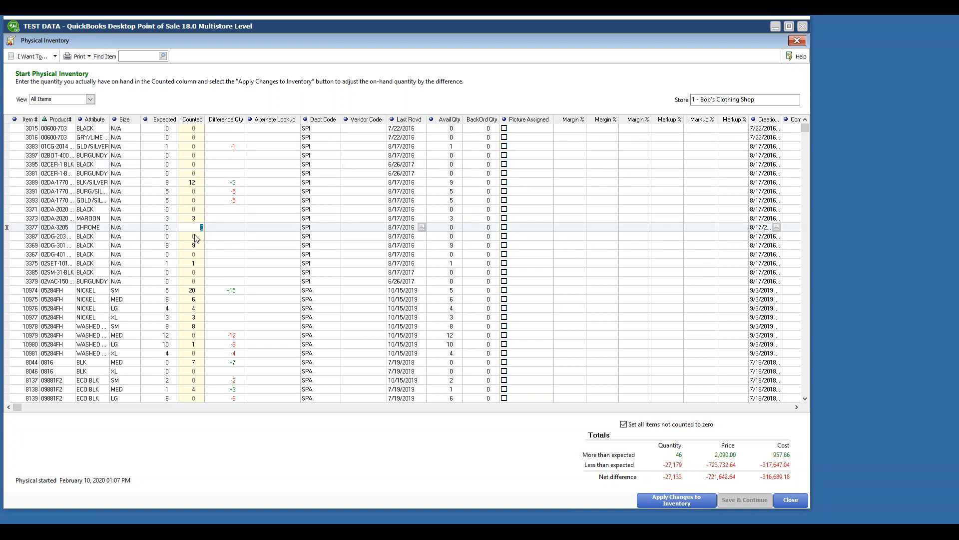
{"action": "key", "text": "Up"}
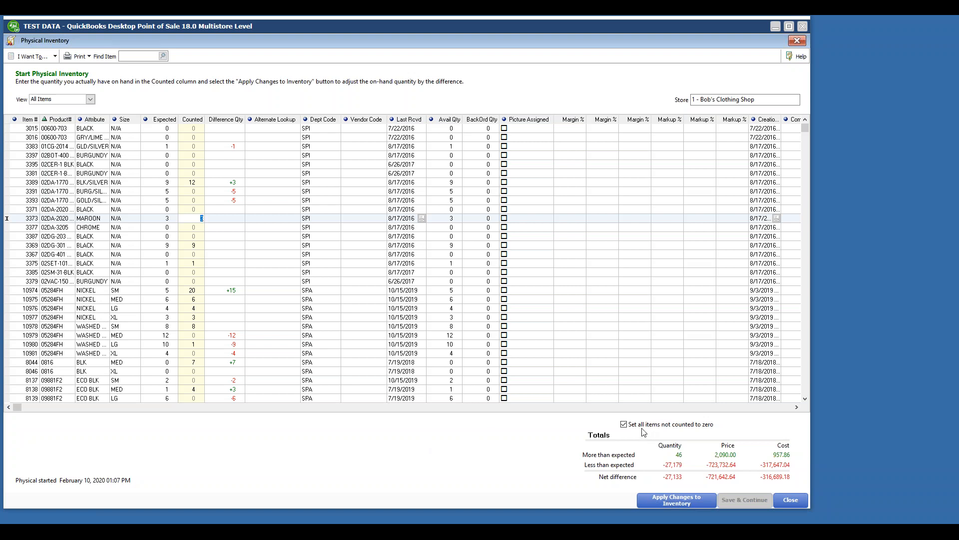
Step: Toggle the option that sets all items not counted to zero, leaving it enabled
{"action": "left_click", "coordinate": [624, 425]}
{"action": "left_click", "coordinate": [624, 425]}
{"action": "left_click", "coordinate": [200, 272]}
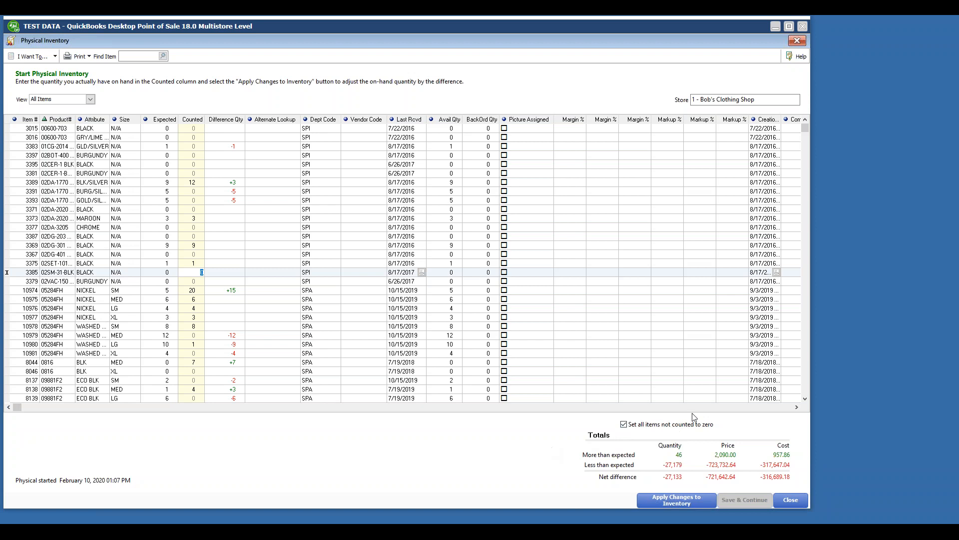
{"action": "left_click", "coordinate": [623, 424]}
Step: Run the PI Differences Report from the physical inventory
{"action": "left_click", "coordinate": [56, 57]}
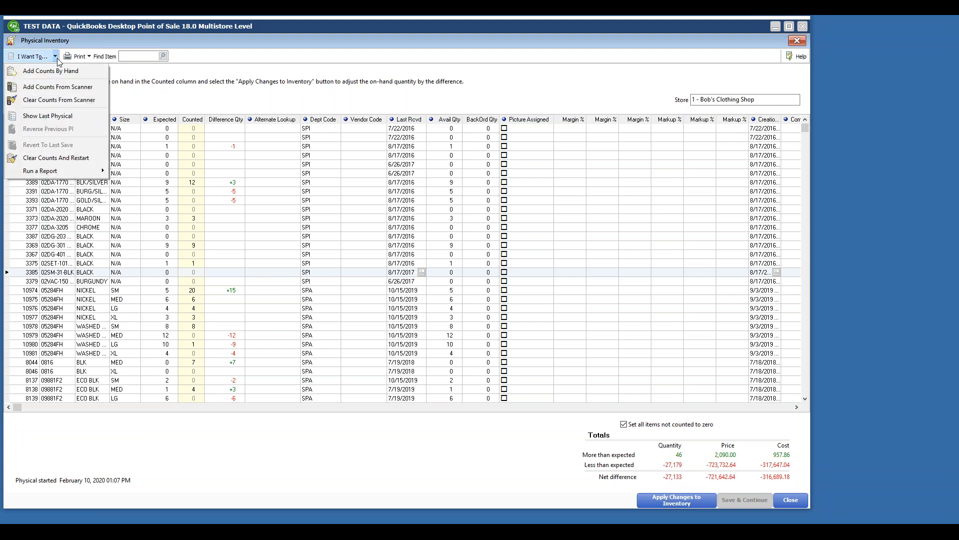
{"action": "mouse_move", "coordinate": [43, 174]}
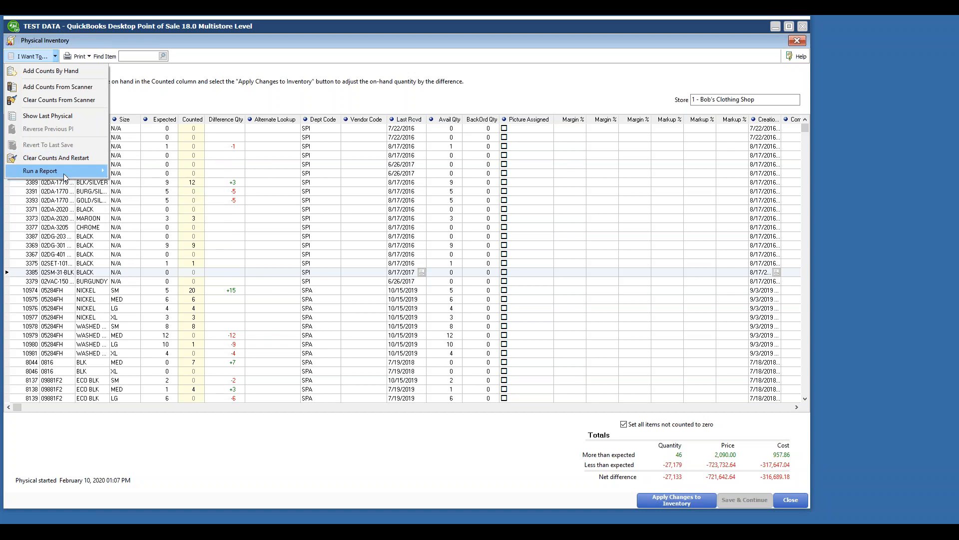
{"action": "left_click", "coordinate": [166, 213]}
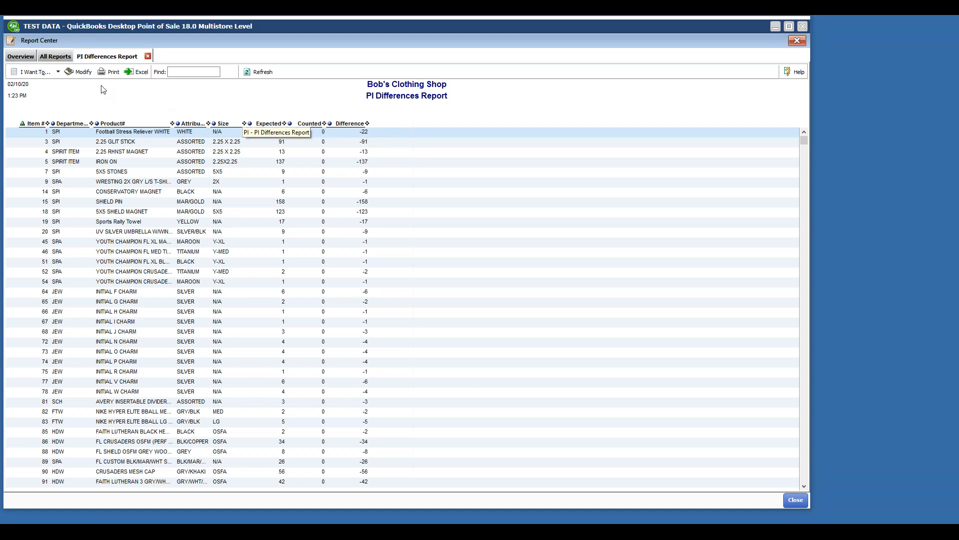
{"action": "left_click", "coordinate": [83, 73]}
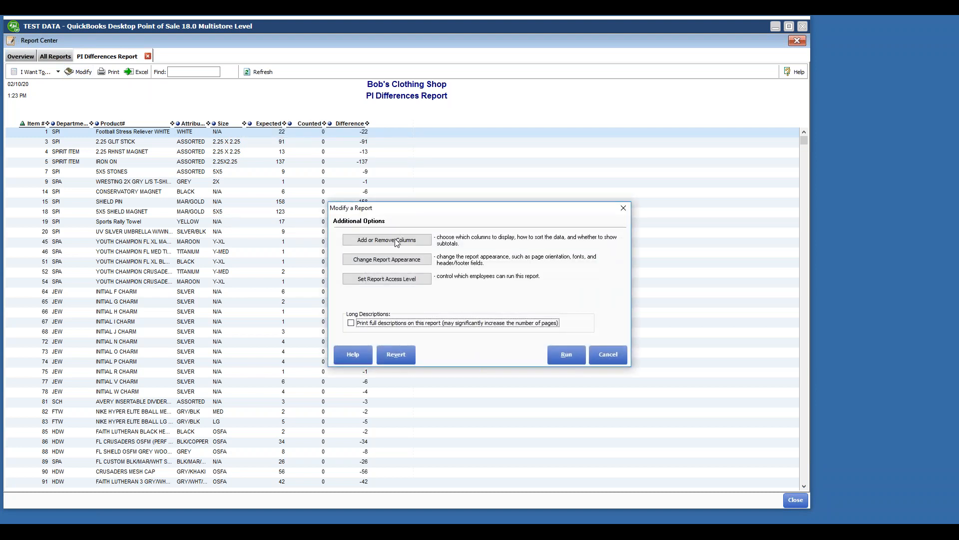
{"action": "left_click", "coordinate": [396, 244]}
{"action": "left_click", "coordinate": [606, 348]}
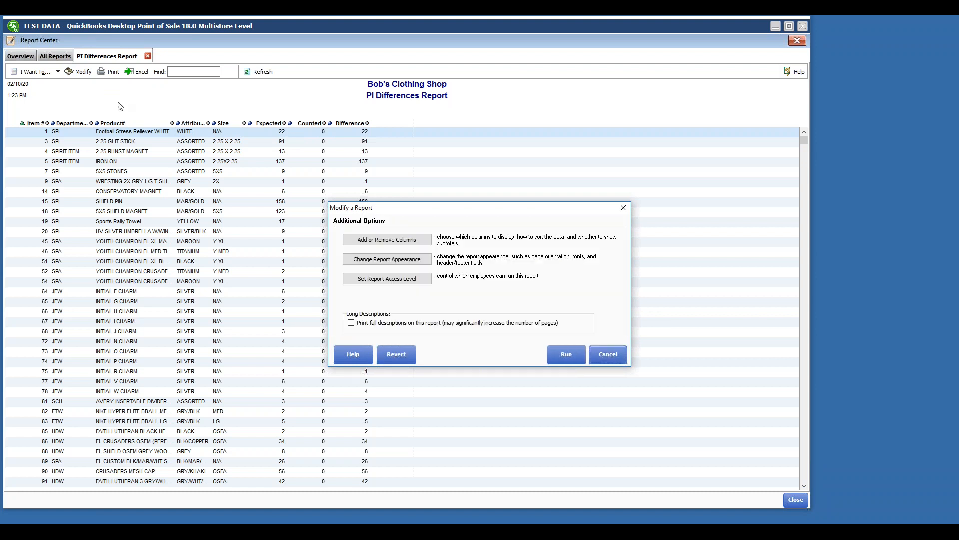
{"action": "left_click", "coordinate": [608, 350]}
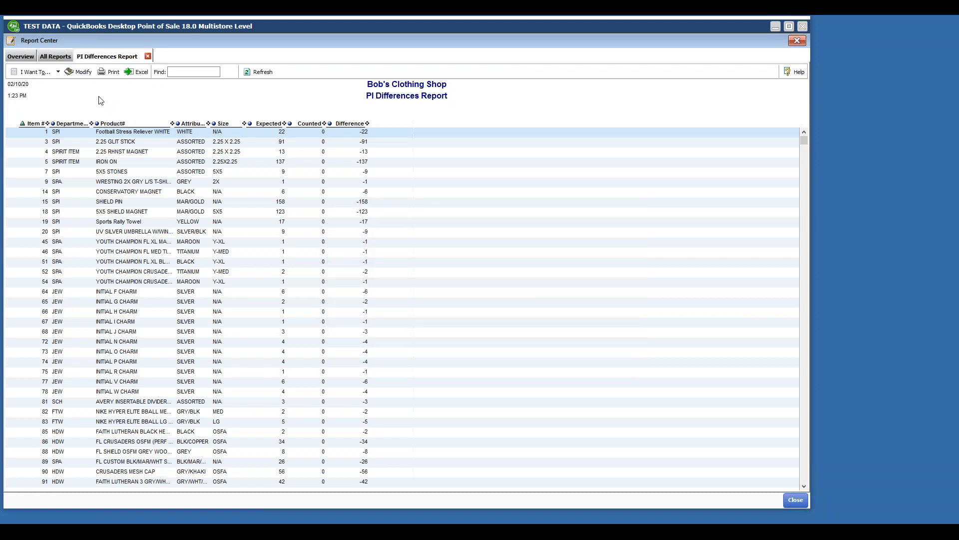
Step: Modify the PI Differences Report's columns to include Difference Cost
{"action": "left_click", "coordinate": [84, 72]}
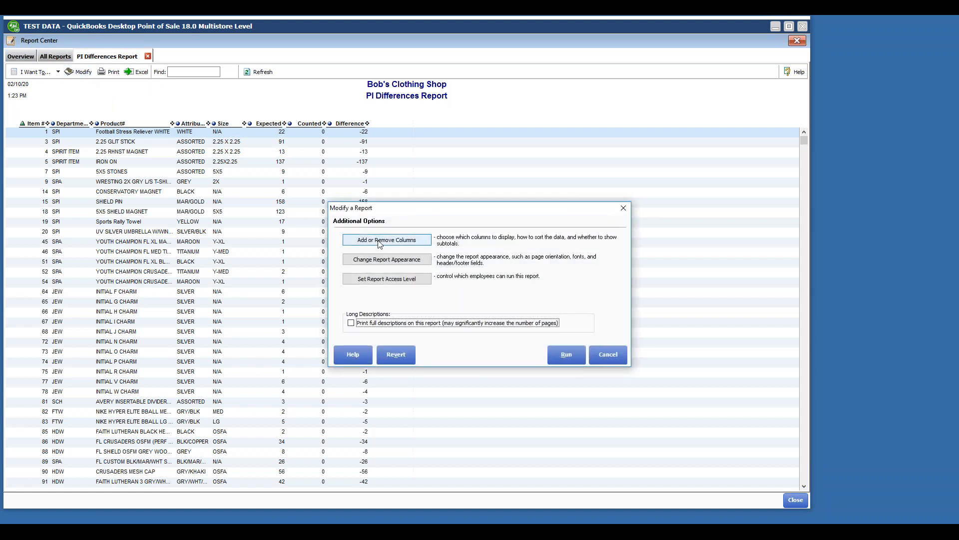
{"action": "left_click", "coordinate": [380, 243]}
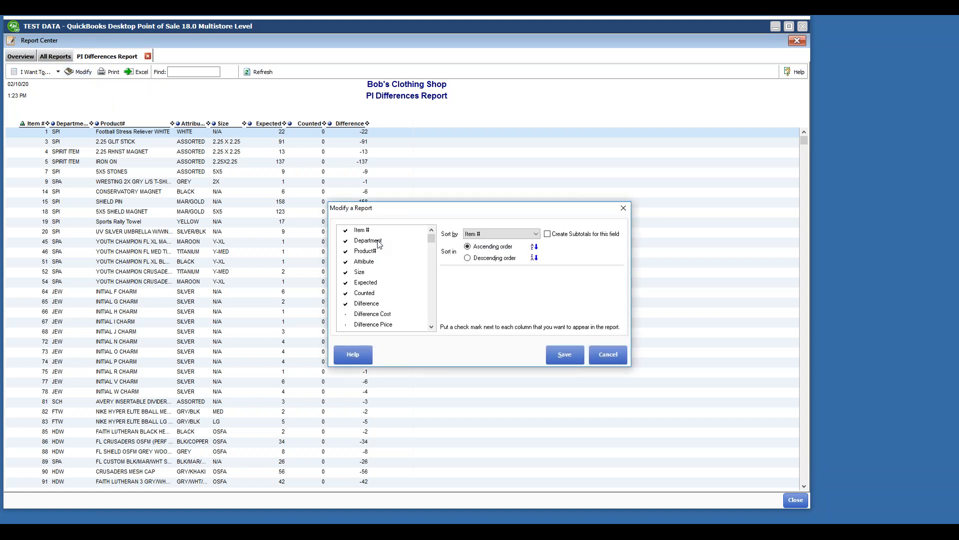
{"action": "left_click", "coordinate": [431, 327]}
{"action": "left_click", "coordinate": [431, 326]}
{"action": "left_click", "coordinate": [346, 293]}
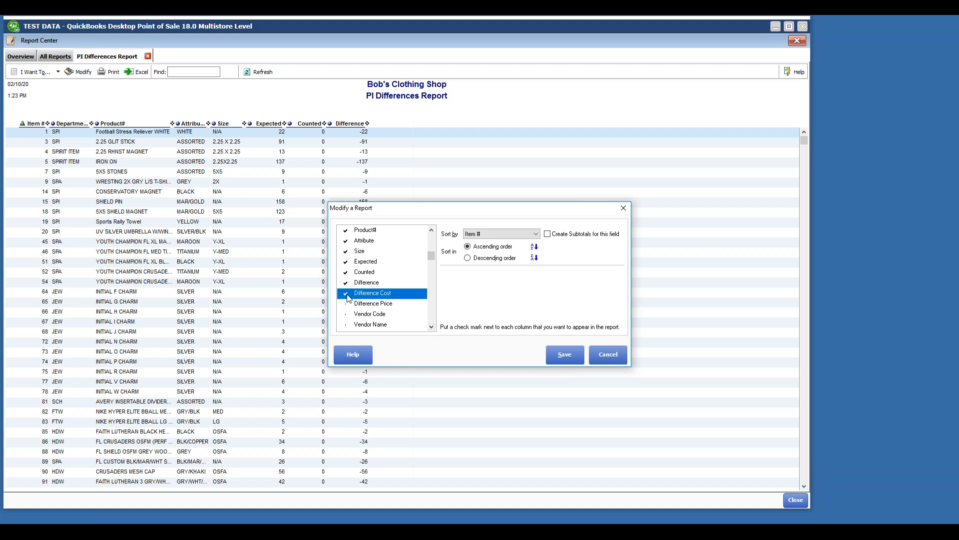
Step: Add the Expected Cost and Counted Cost columns to the PI Differences Report and save the column selection
{"action": "left_click", "coordinate": [432, 326]}
{"action": "left_click", "coordinate": [431, 326]}
{"action": "left_click", "coordinate": [431, 327]}
{"action": "left_click", "coordinate": [431, 326]}
{"action": "left_click", "coordinate": [431, 327]}
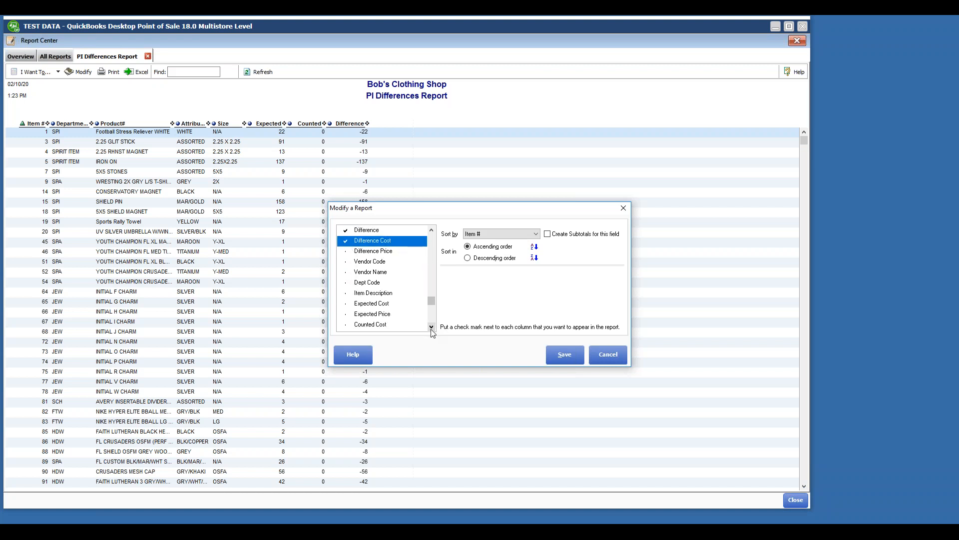
{"action": "left_click", "coordinate": [431, 326]}
{"action": "left_click", "coordinate": [345, 293]}
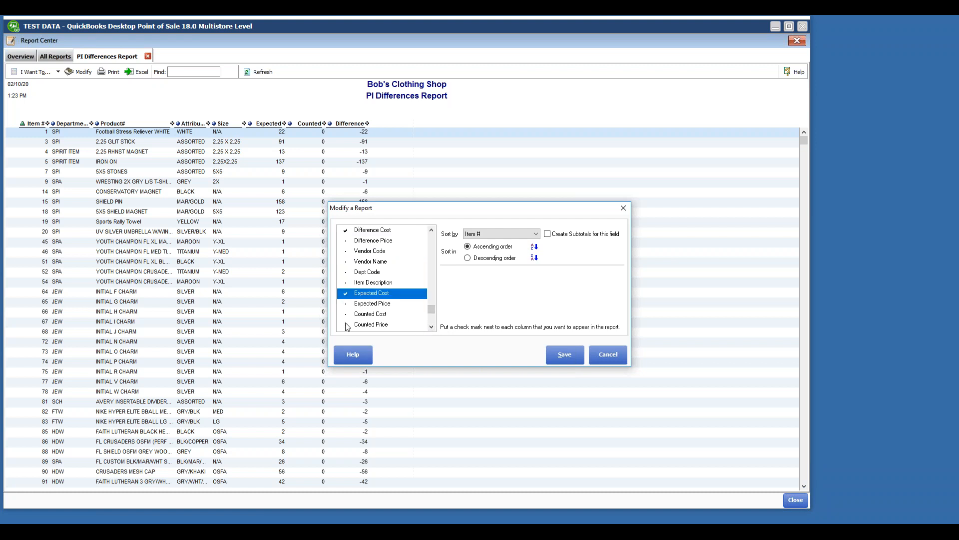
{"action": "left_click", "coordinate": [345, 313]}
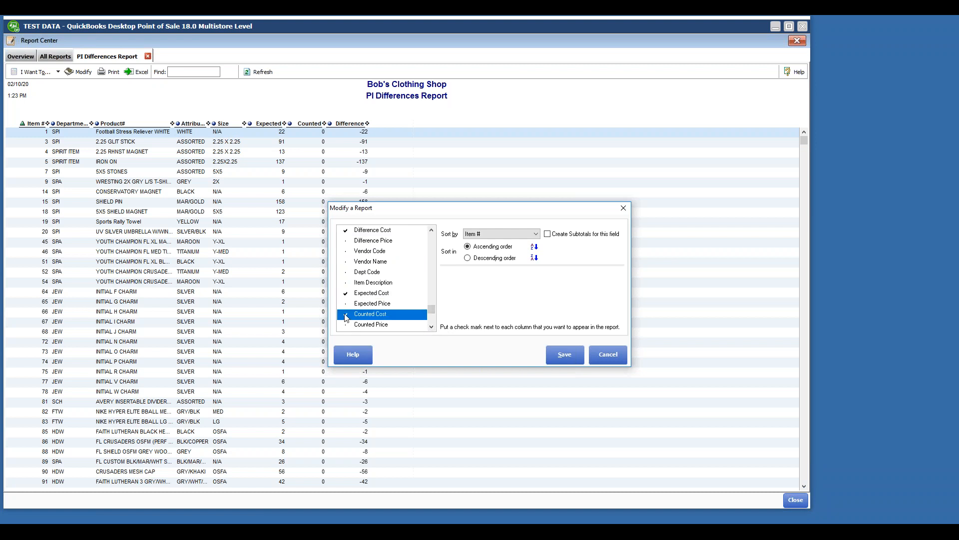
{"action": "left_click", "coordinate": [432, 326]}
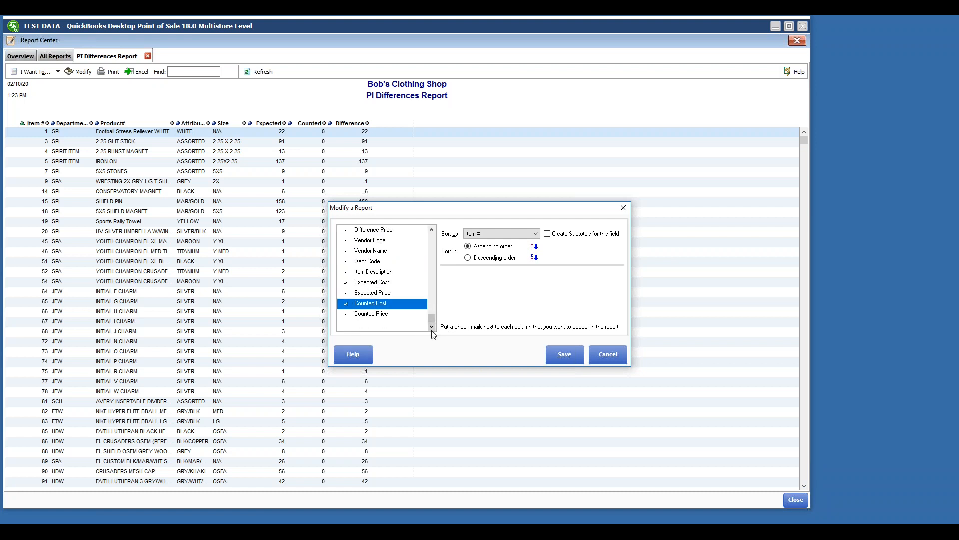
{"action": "left_click", "coordinate": [434, 295]}
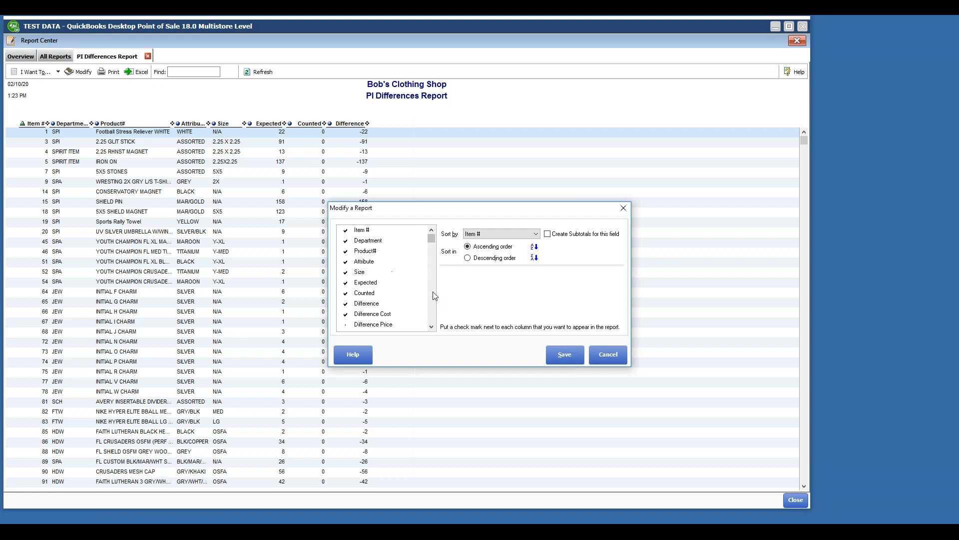
{"action": "scroll", "coordinate": [432, 304], "scroll_direction": "down", "scroll_amount": 3}
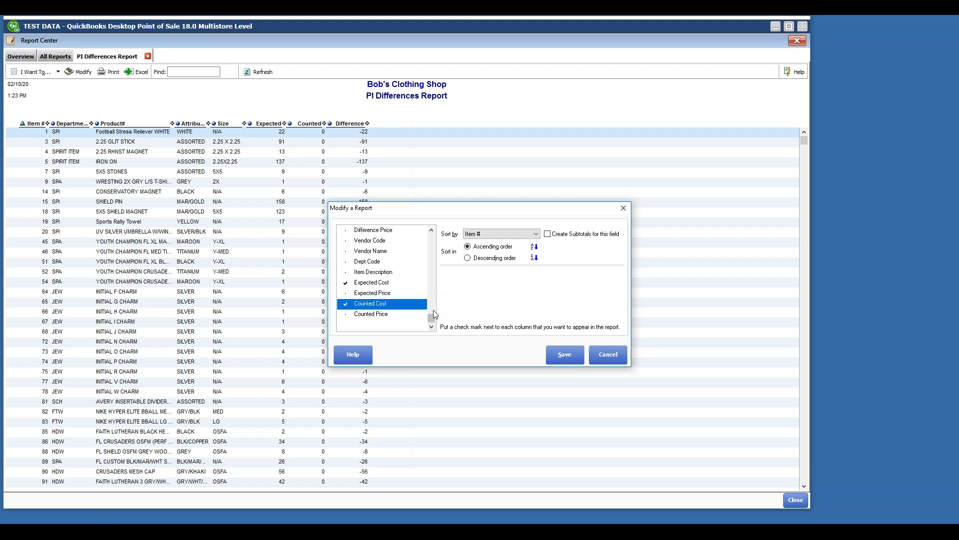
{"action": "scroll", "coordinate": [433, 304], "scroll_direction": "up", "scroll_amount": 3}
{"action": "left_click", "coordinate": [432, 315]}
{"action": "left_click", "coordinate": [566, 356]}
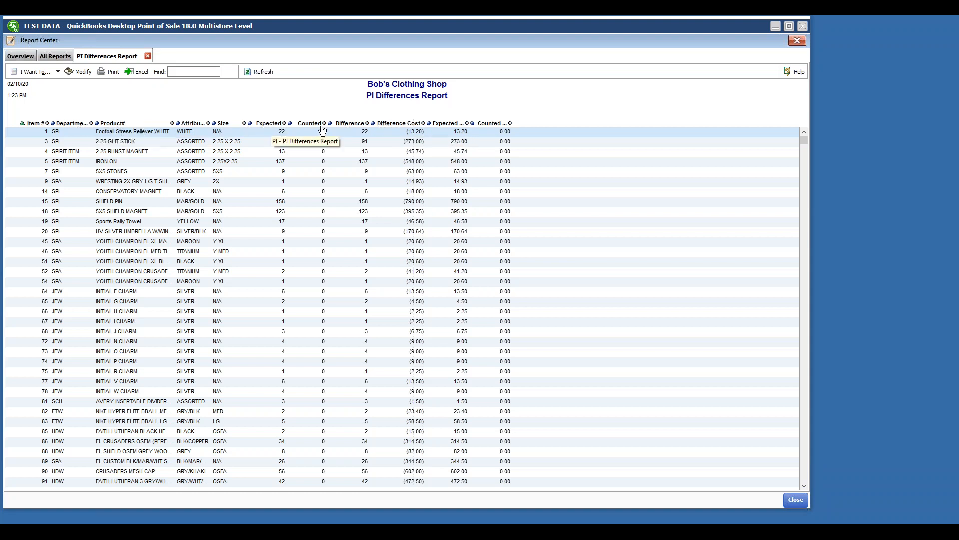
Step: Compare the report sorted by Difference and by Difference Cost, ending with Difference in descending order
{"action": "left_click", "coordinate": [349, 125]}
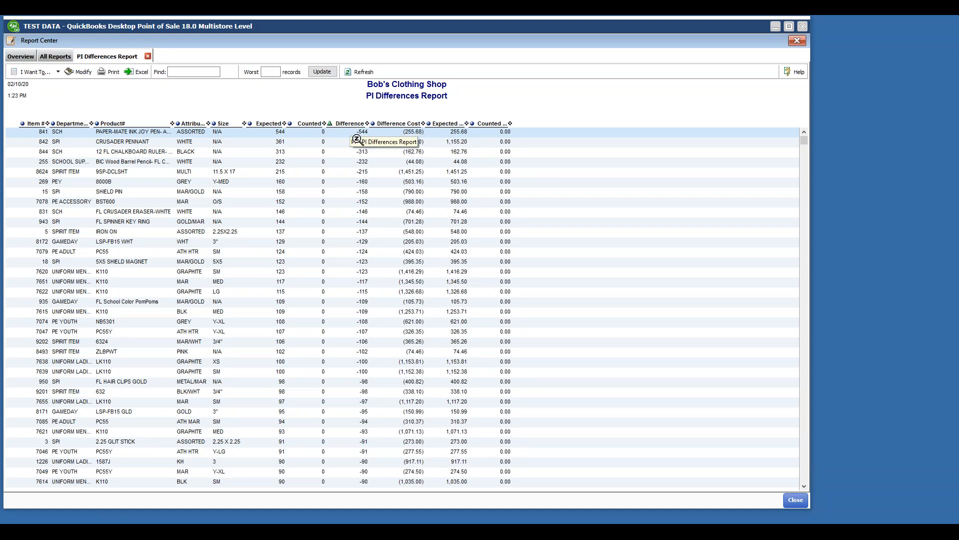
{"action": "left_click", "coordinate": [399, 124]}
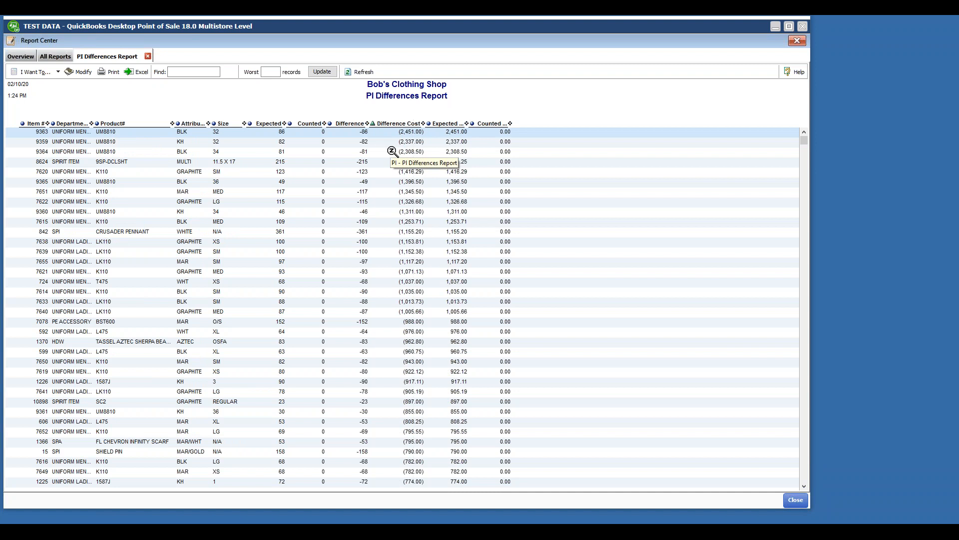
{"action": "left_click", "coordinate": [402, 124]}
{"action": "left_click", "coordinate": [350, 124]}
{"action": "left_click", "coordinate": [350, 124]}
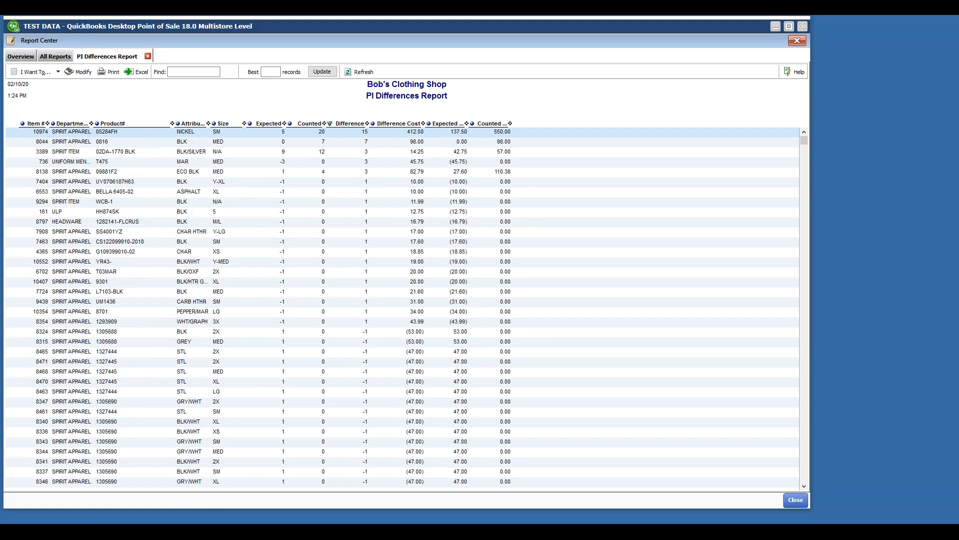
Step: Sort the report by Difference Cost ascending to examine the first item, and re-sort it by Difference ascending
{"action": "left_click", "coordinate": [386, 125]}
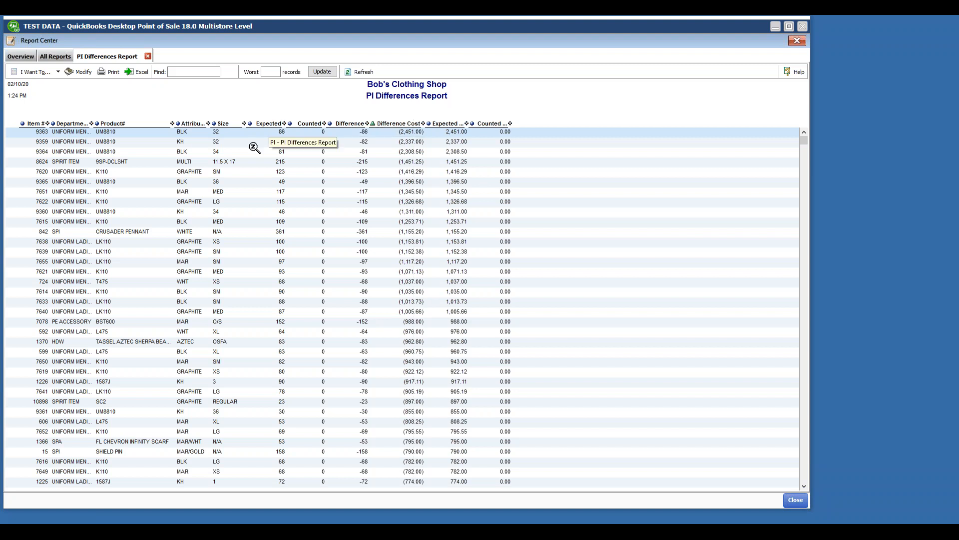
{"action": "left_click", "coordinate": [278, 132]}
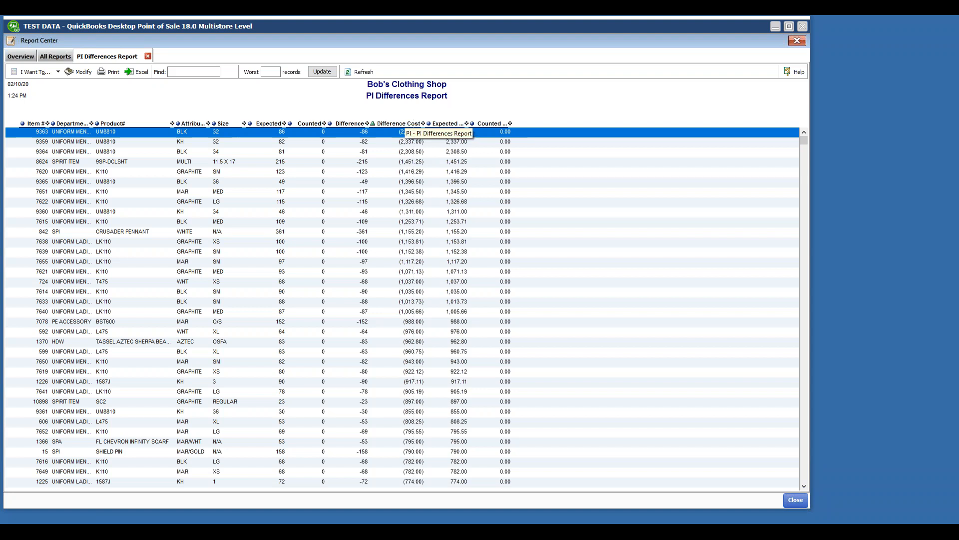
{"action": "left_click", "coordinate": [377, 125]}
{"action": "left_click", "coordinate": [351, 124]}
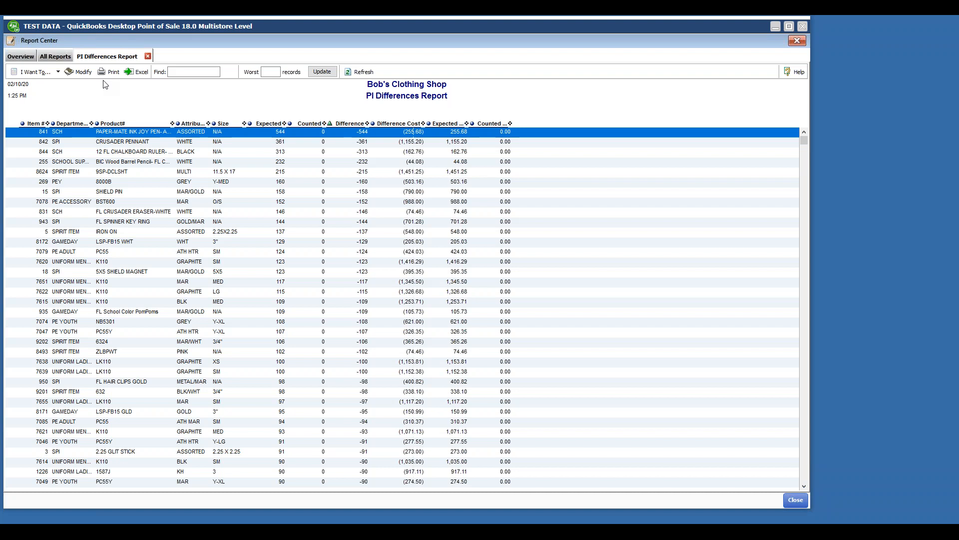
Step: Sort the report by Product# and return it to Item # order
{"action": "left_click", "coordinate": [106, 123]}
{"action": "left_click", "coordinate": [106, 124]}
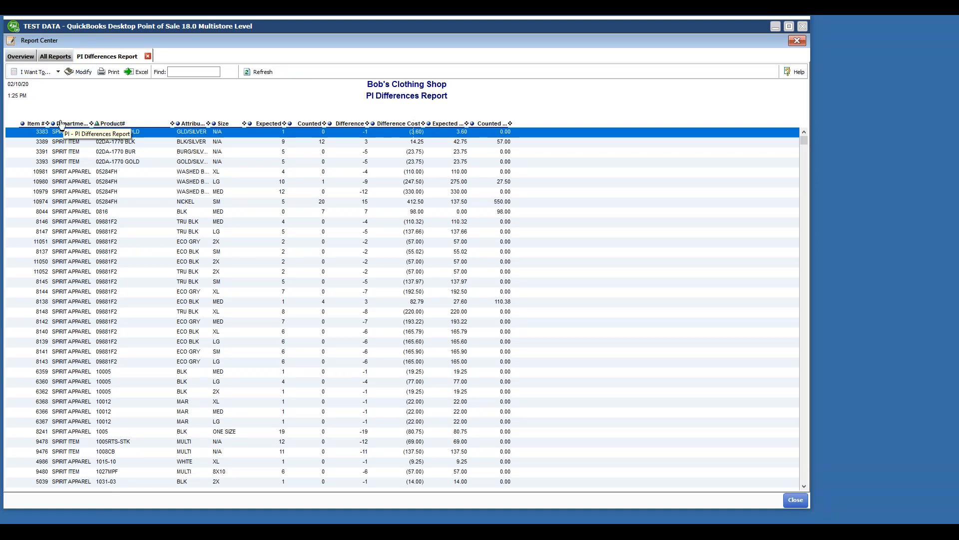
{"action": "left_click", "coordinate": [42, 125]}
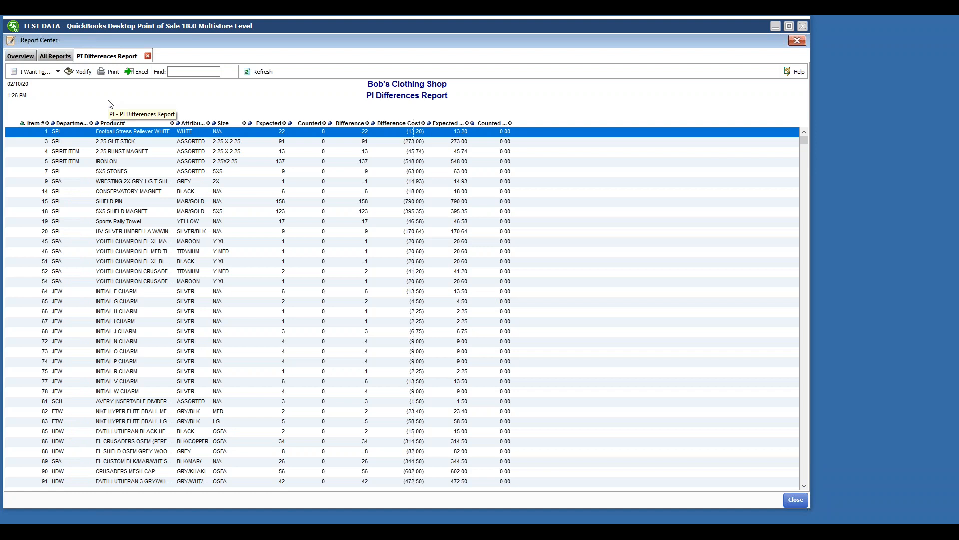
{"action": "left_click", "coordinate": [82, 73]}
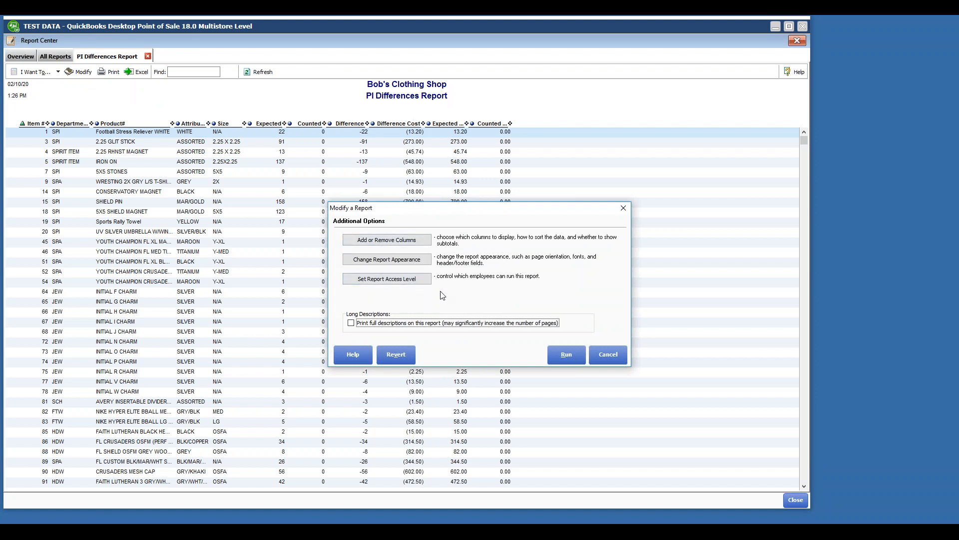
{"action": "left_click", "coordinate": [607, 355]}
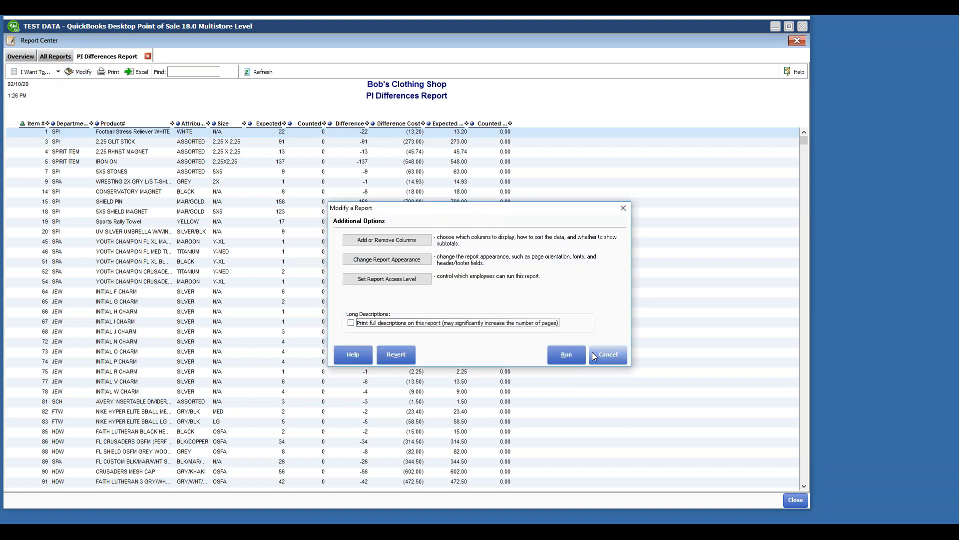
{"action": "left_click", "coordinate": [592, 352]}
{"action": "left_click", "coordinate": [58, 73]}
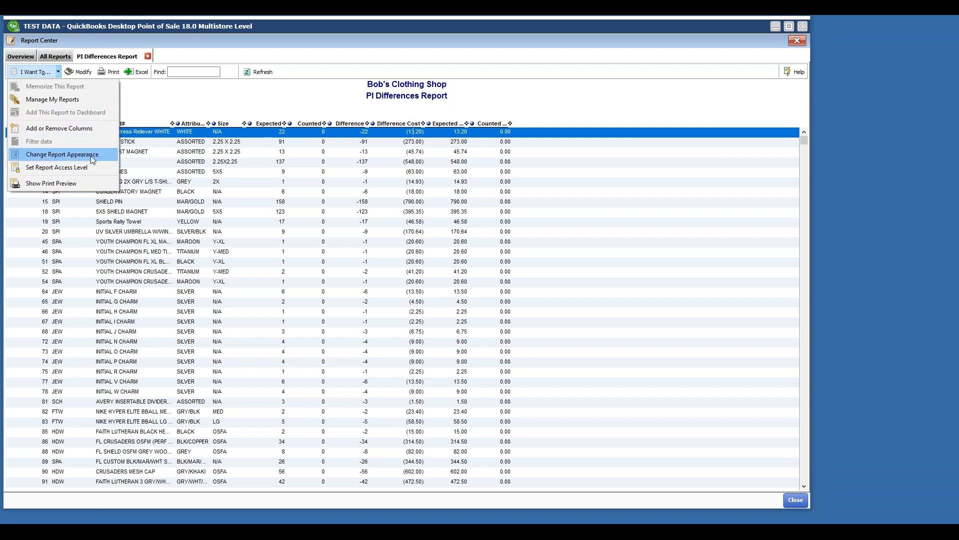
{"action": "left_click", "coordinate": [195, 101]}
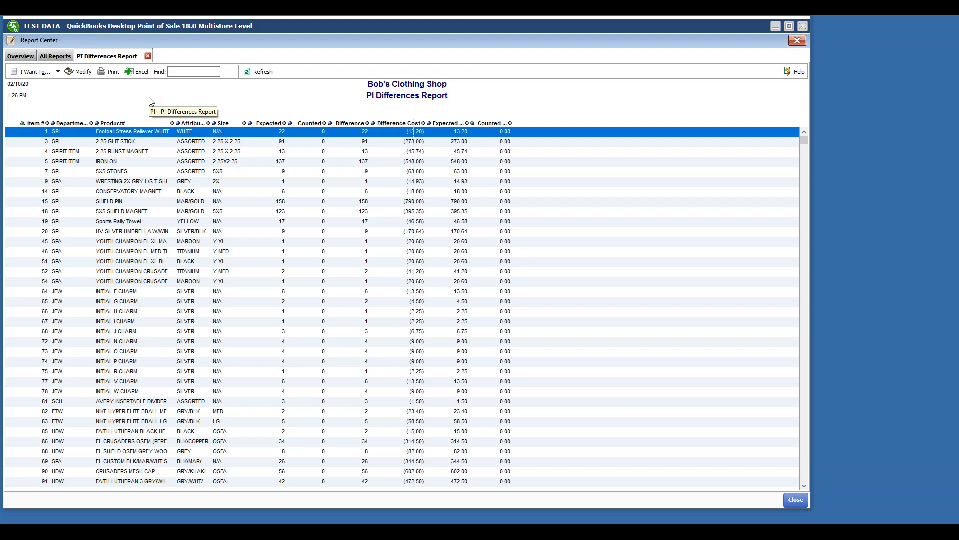
Step: Close the report and set the Counted quantity of the 02DA-1770 BLK/SILVER item to 9
{"action": "left_click", "coordinate": [851, 214]}
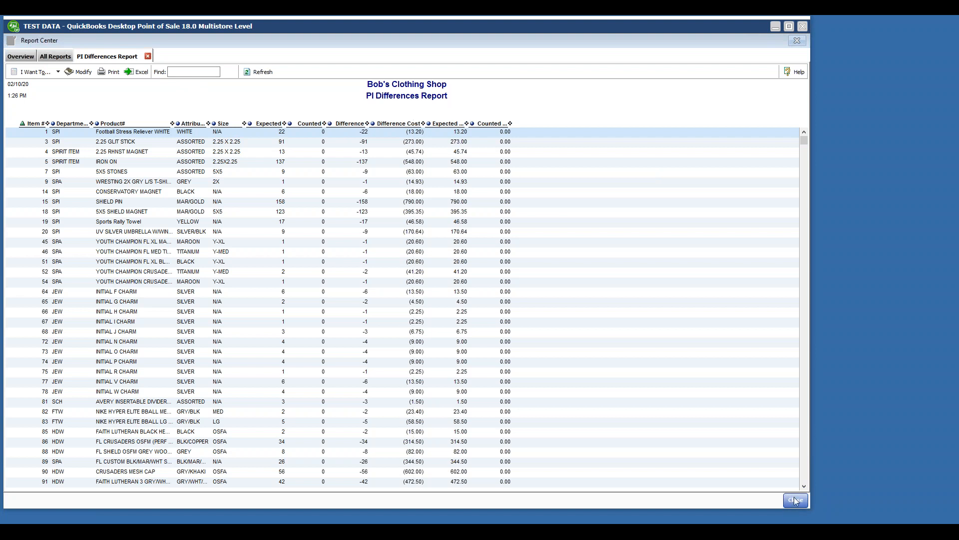
{"action": "left_click", "coordinate": [796, 42]}
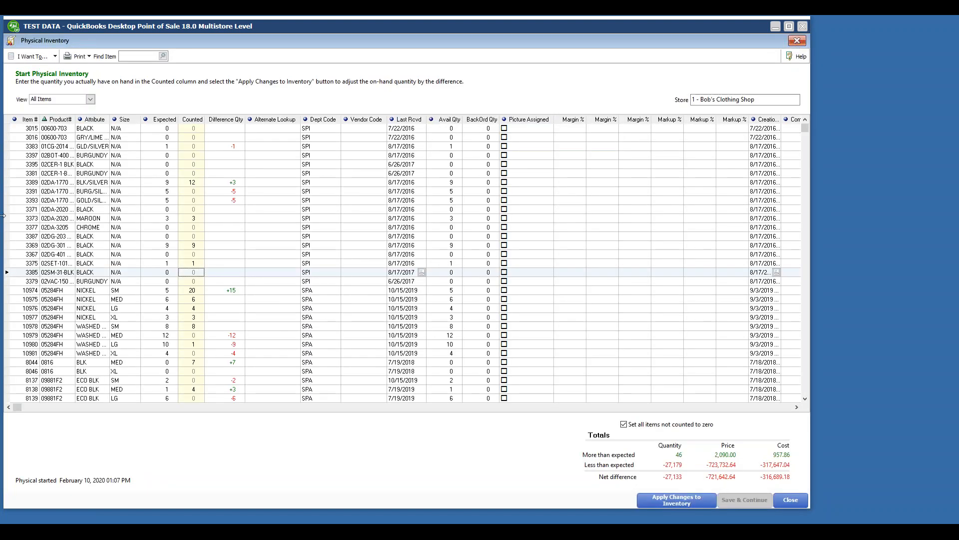
{"action": "left_click", "coordinate": [188, 183]}
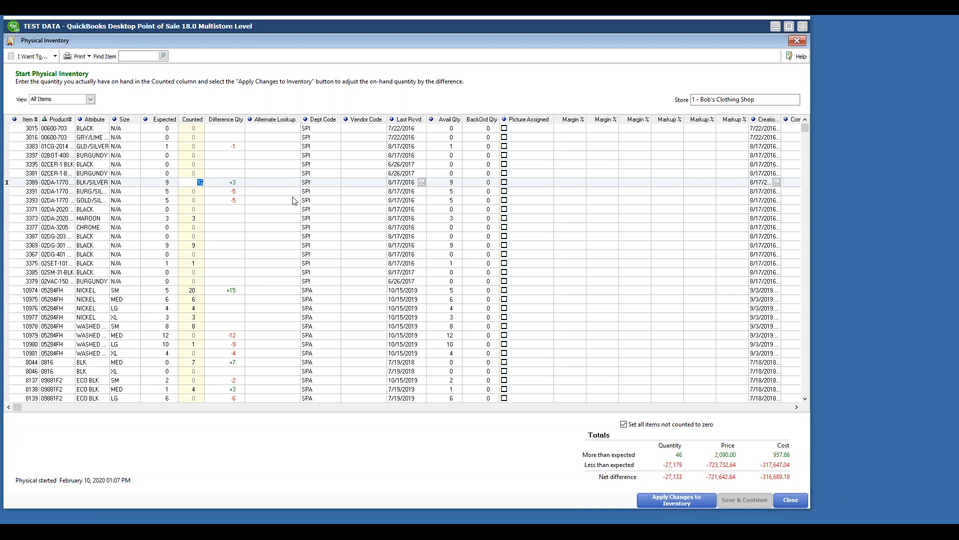
{"action": "type", "text": "5"}
{"action": "key", "text": "Return"}
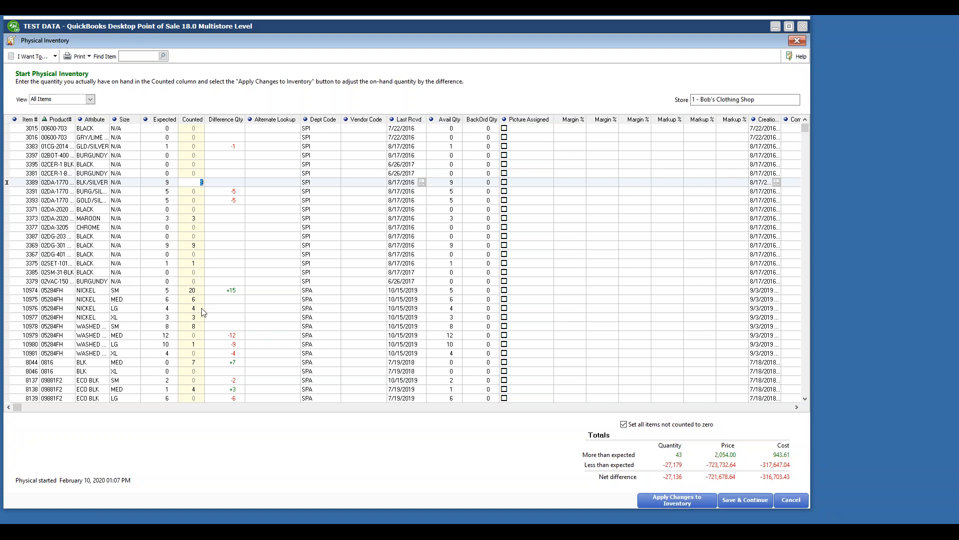
Step: Set the Counted quantities of the washed 05284FH items to 11 for size MED and 4 for size XL
{"action": "left_click", "coordinate": [198, 335]}
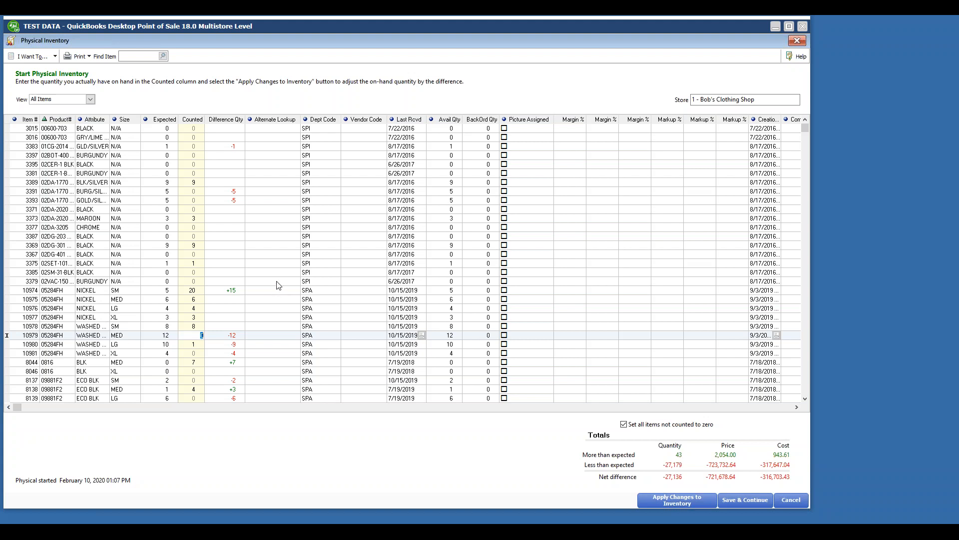
{"action": "type", "text": "11"}
{"action": "key", "text": "Return"}
{"action": "left_click", "coordinate": [193, 353]}
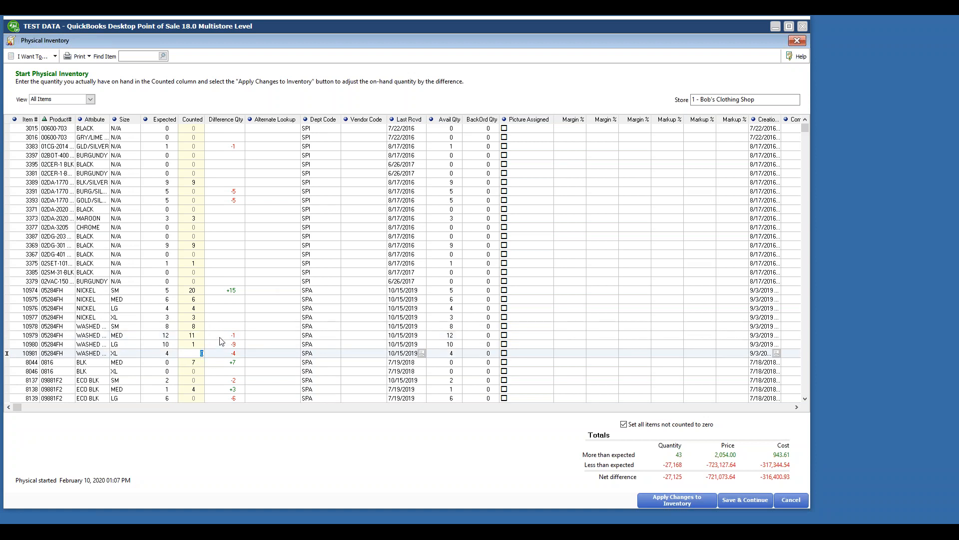
{"action": "type", "text": "4"}
{"action": "key", "text": "Down"}
{"action": "key", "text": "Down"}
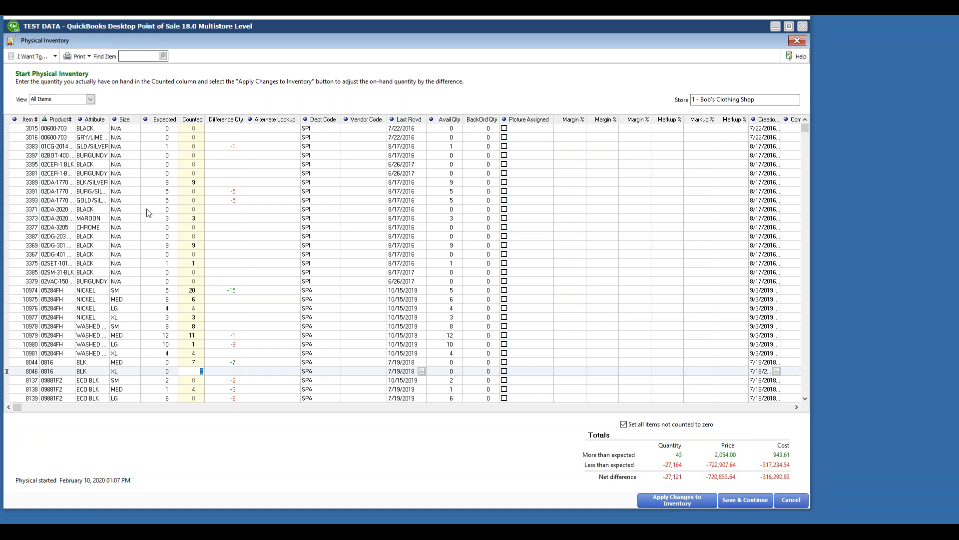
Step: Run the PI Detail Report from the physical inventory and sort it by Difference in descending order
{"action": "left_click", "coordinate": [55, 56]}
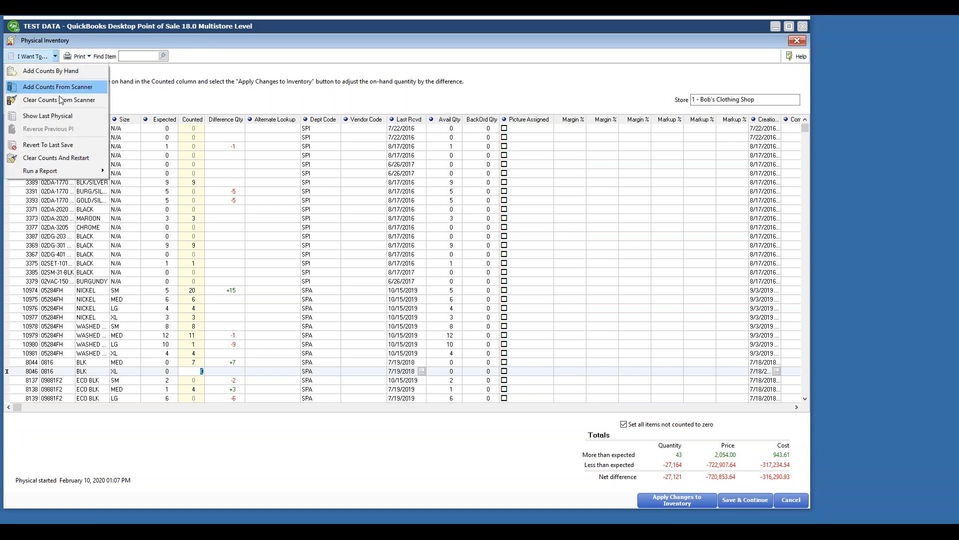
{"action": "mouse_move", "coordinate": [53, 171]}
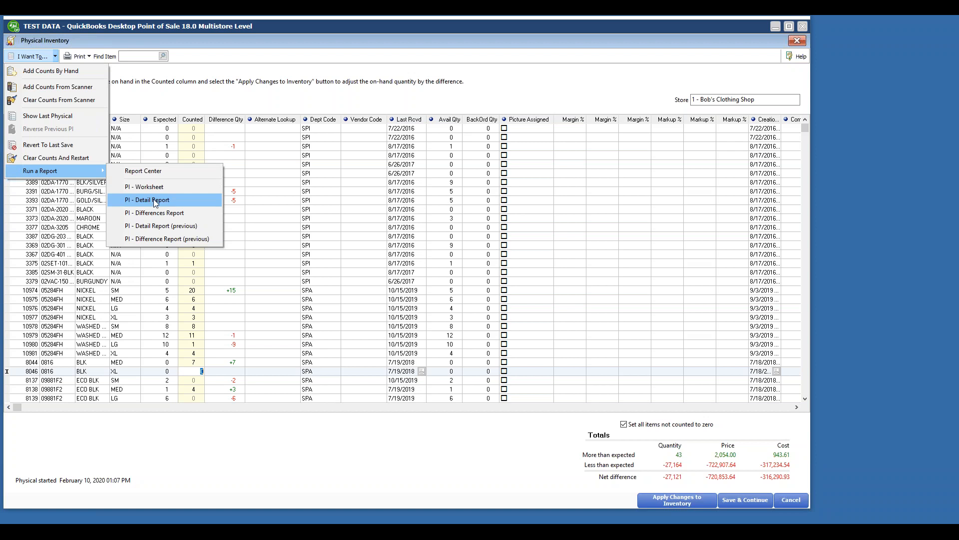
{"action": "left_click", "coordinate": [155, 202]}
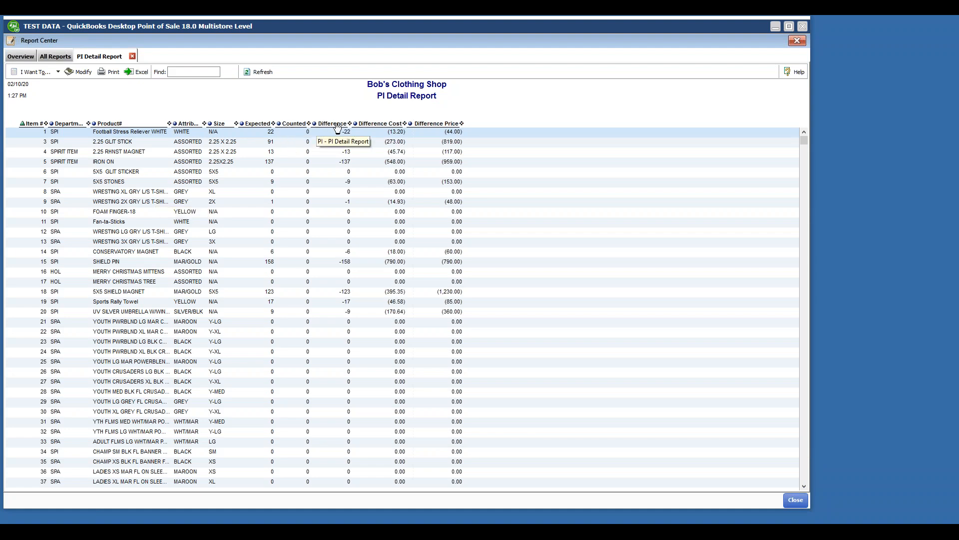
{"action": "left_click", "coordinate": [339, 124]}
{"action": "left_click", "coordinate": [338, 124]}
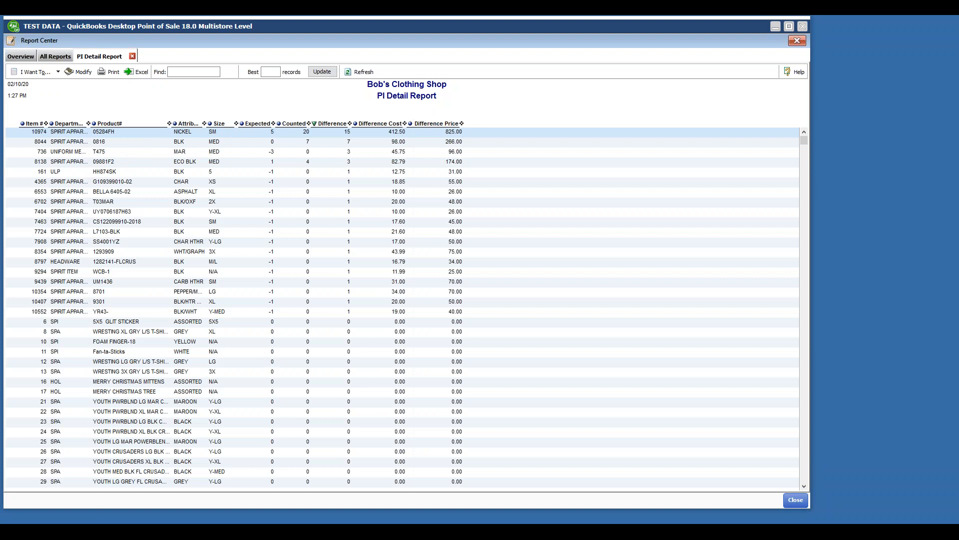
Step: Examine the PI Detail Report from the items without a difference through to the totals row at the end
{"action": "left_click", "coordinate": [335, 333]}
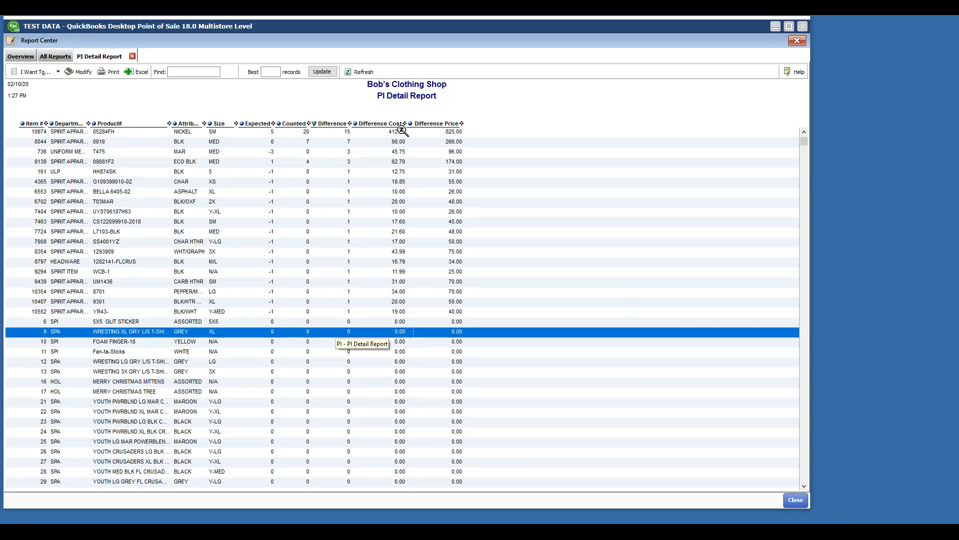
{"action": "left_click", "coordinate": [301, 371]}
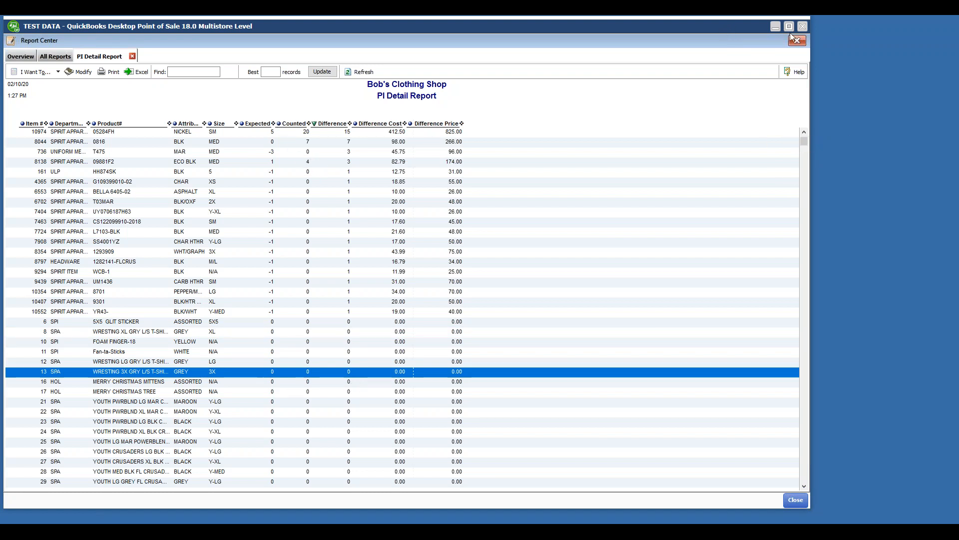
{"action": "left_click", "coordinate": [810, 47]}
{"action": "left_click_drag", "start_coordinate": [803, 140], "coordinate": [788, 451]}
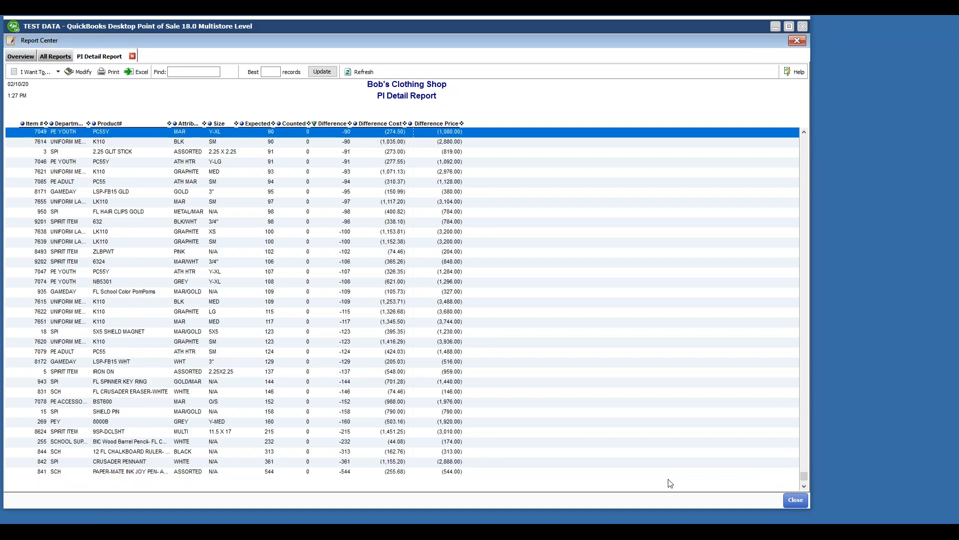
{"action": "key", "text": "Down"}
{"action": "key", "text": "Down"}
{"action": "key", "text": "Down"}
{"action": "key", "text": "Down"}
{"action": "key", "text": "Down"}
{"action": "key", "text": "Page_Up"}
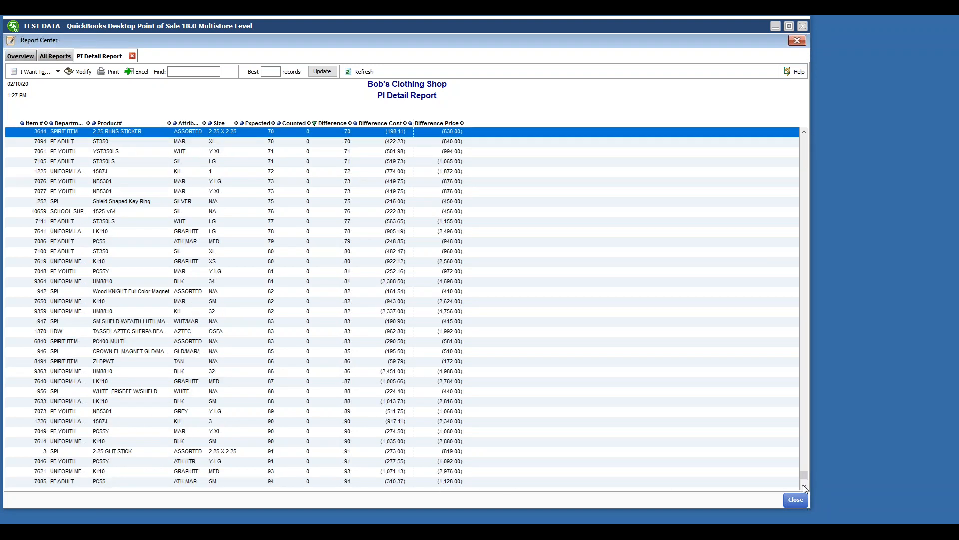
{"action": "key", "text": "End"}
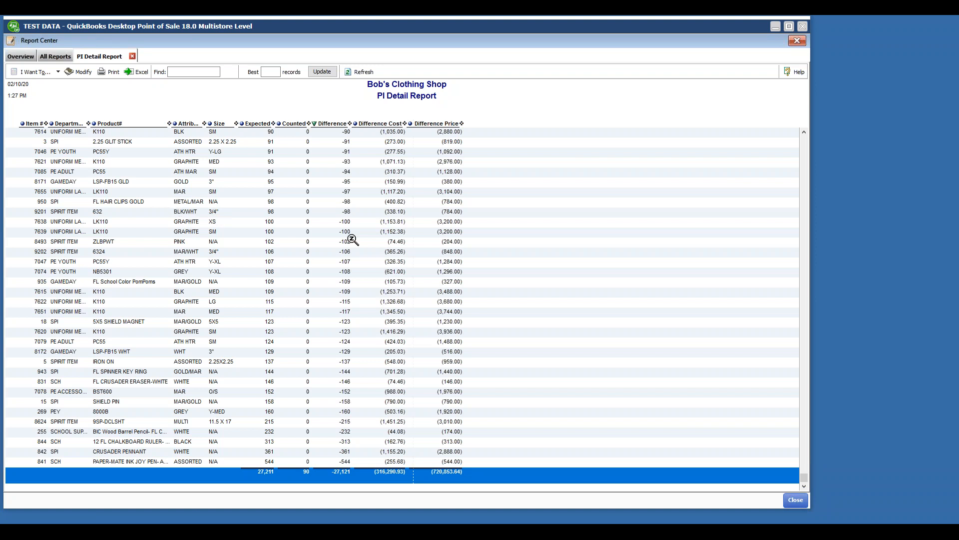
Step: Leave the PI Detail Report, then save the physical inventory counts and close the count
{"action": "left_click", "coordinate": [797, 502]}
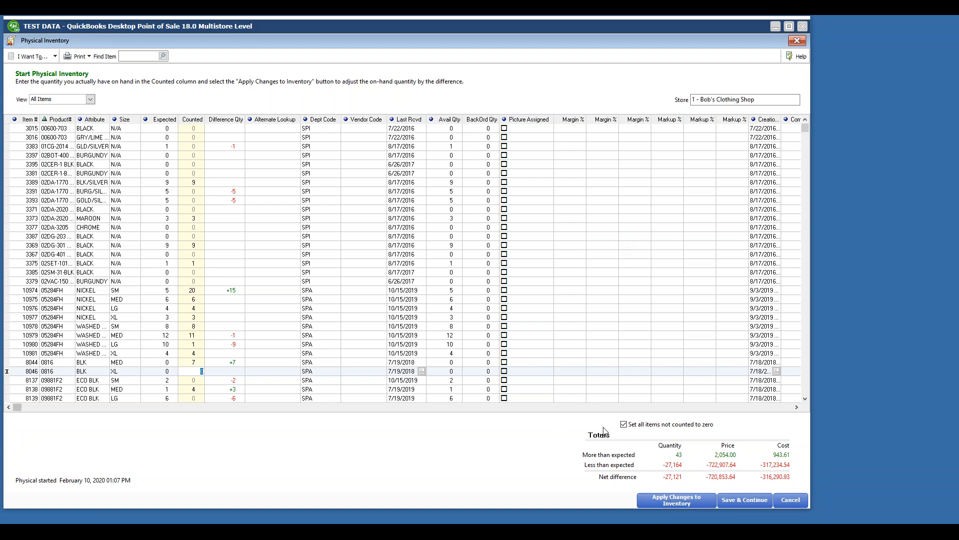
{"action": "left_click", "coordinate": [623, 425]}
{"action": "left_click", "coordinate": [749, 500]}
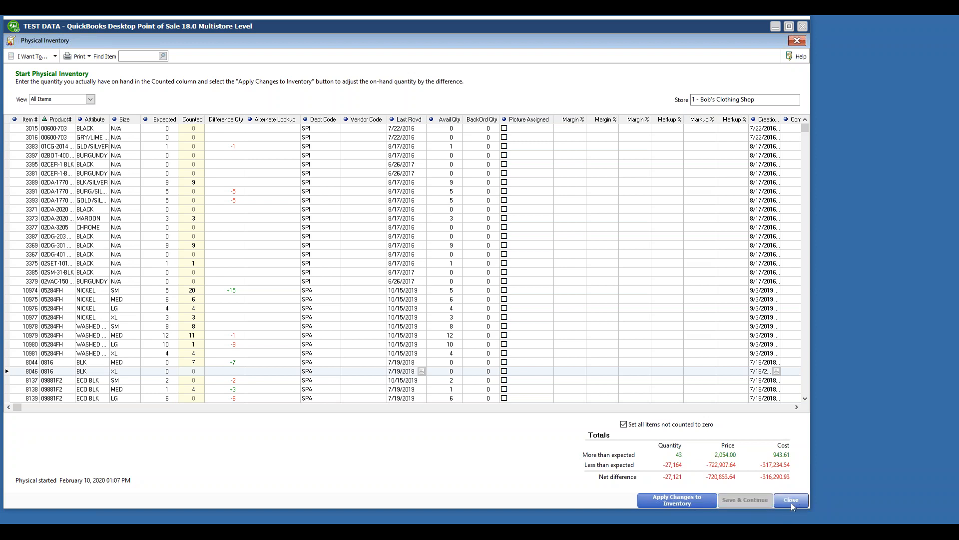
{"action": "left_click", "coordinate": [791, 500]}
Step: Back up the company data and finish the backup wizard
{"action": "left_click", "coordinate": [16, 43]}
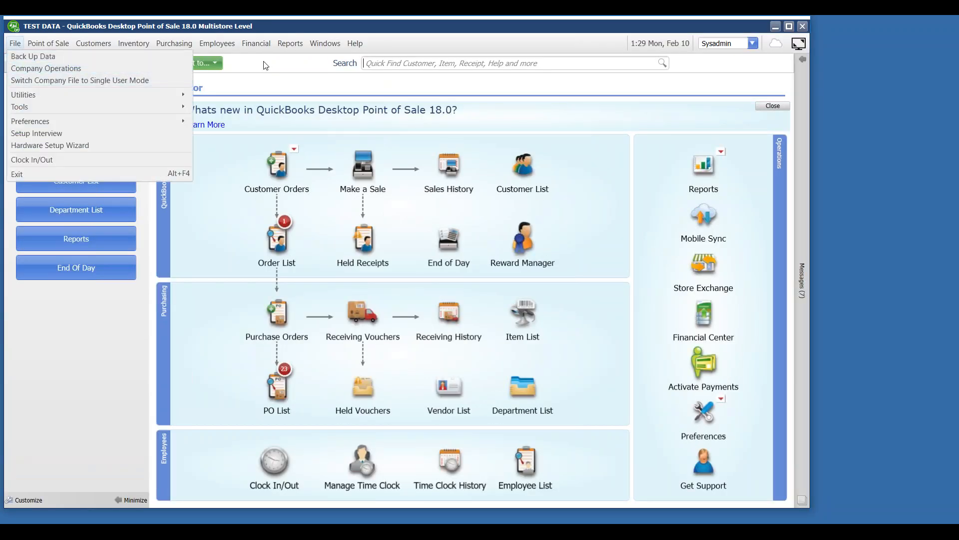
{"action": "left_click", "coordinate": [20, 56]}
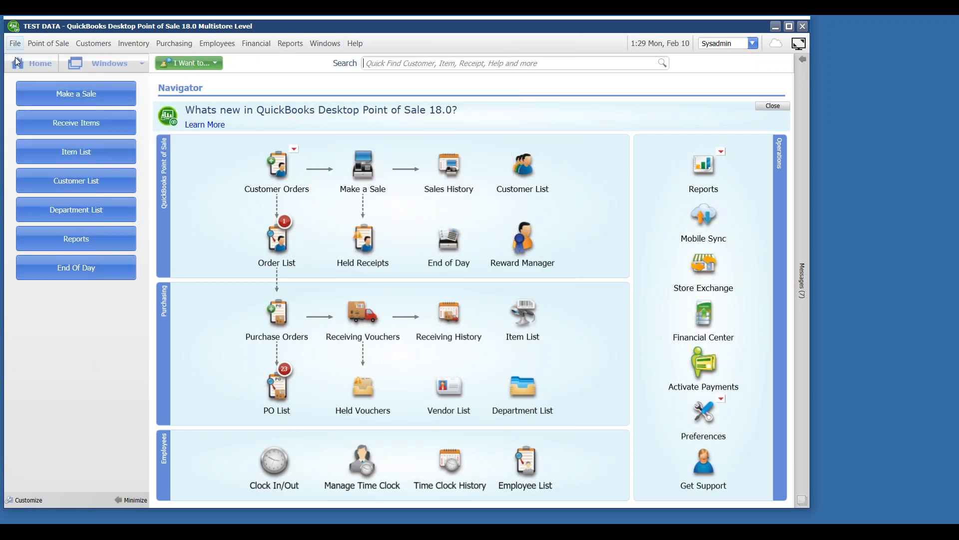
{"action": "left_click", "coordinate": [469, 369]}
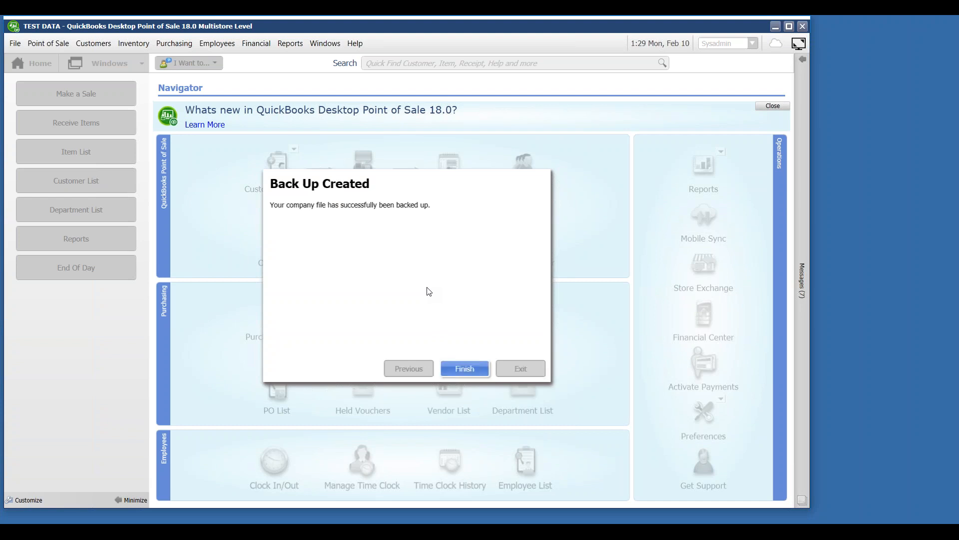
{"action": "left_click", "coordinate": [471, 371]}
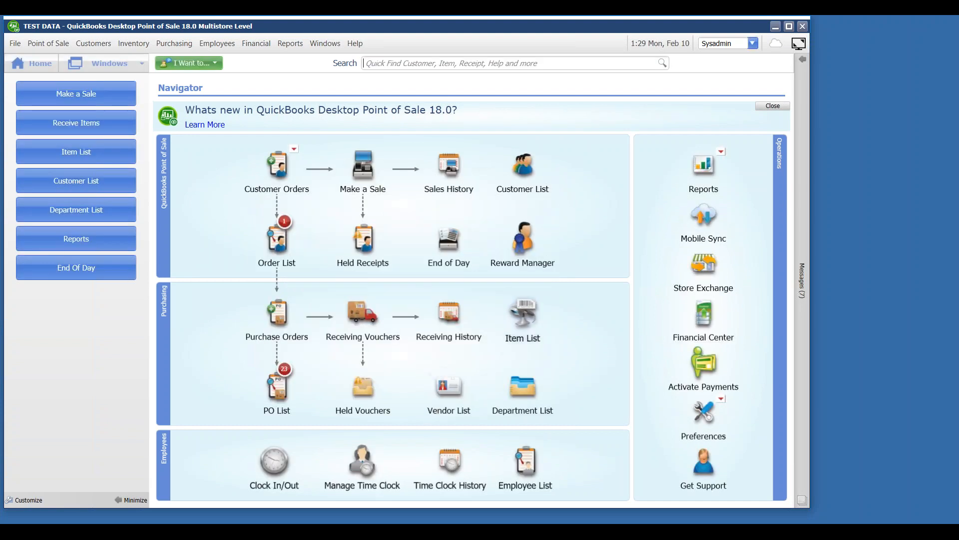
Step: Reopen the saved physical inventory from the home screen
{"action": "left_click", "coordinate": [140, 43]}
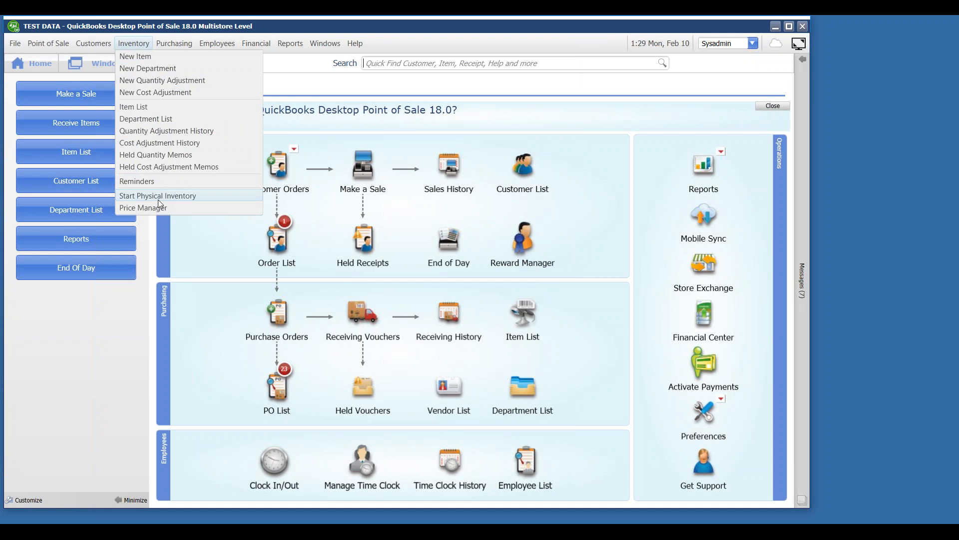
{"action": "left_click", "coordinate": [148, 44]}
{"action": "left_click", "coordinate": [132, 42]}
{"action": "left_click", "coordinate": [141, 199]}
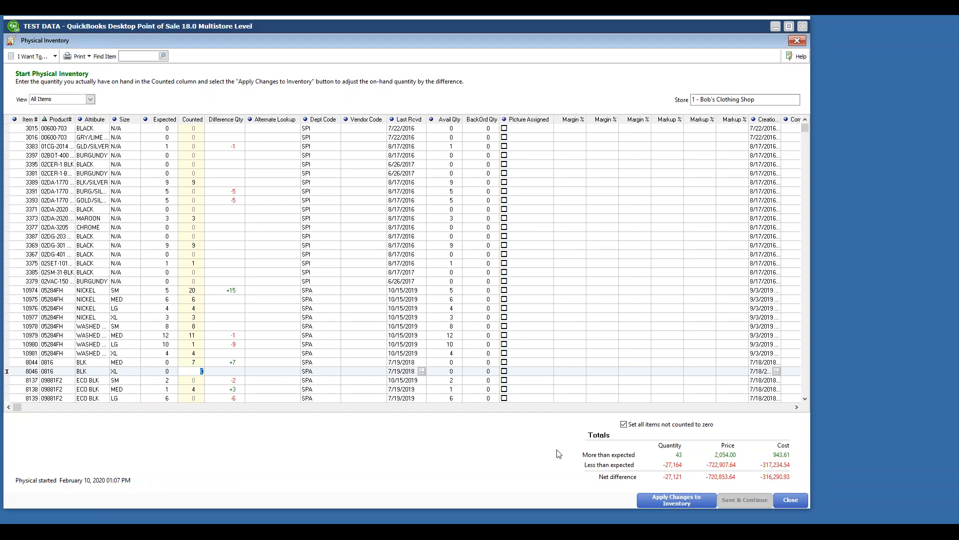
Step: Apply the physical inventory changes to inventory and skip the report of applied changes
{"action": "left_click", "coordinate": [653, 503]}
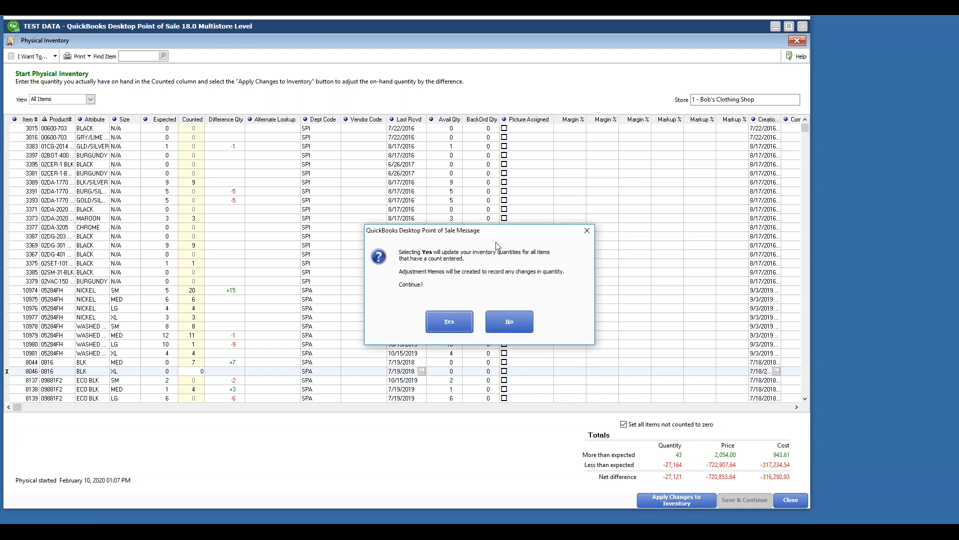
{"action": "left_click_drag", "start_coordinate": [473, 233], "coordinate": [461, 230]}
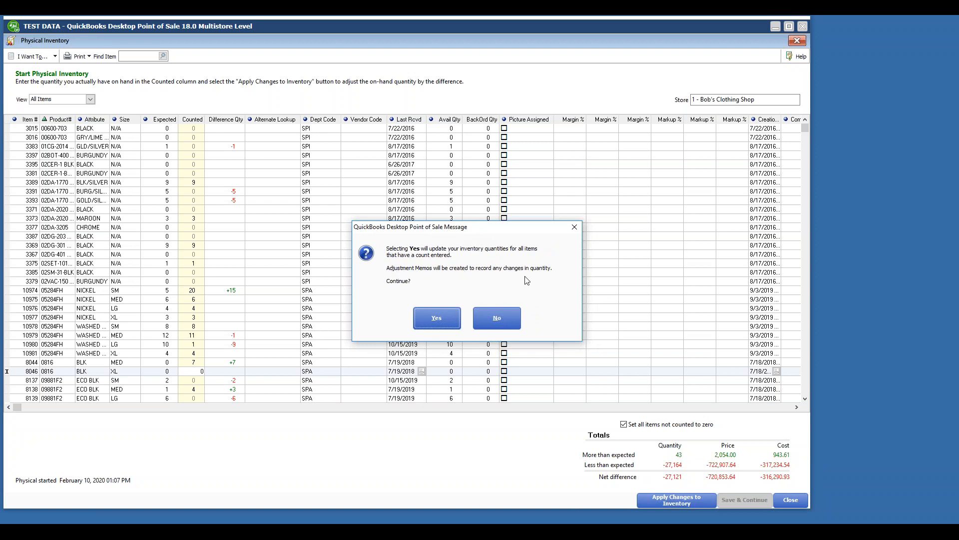
{"action": "left_click", "coordinate": [437, 314]}
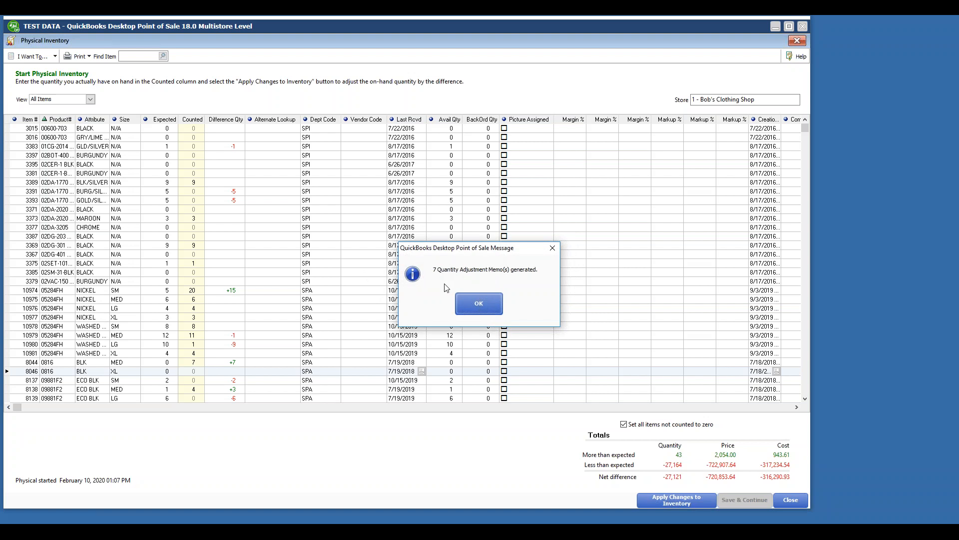
{"action": "left_click", "coordinate": [475, 306]}
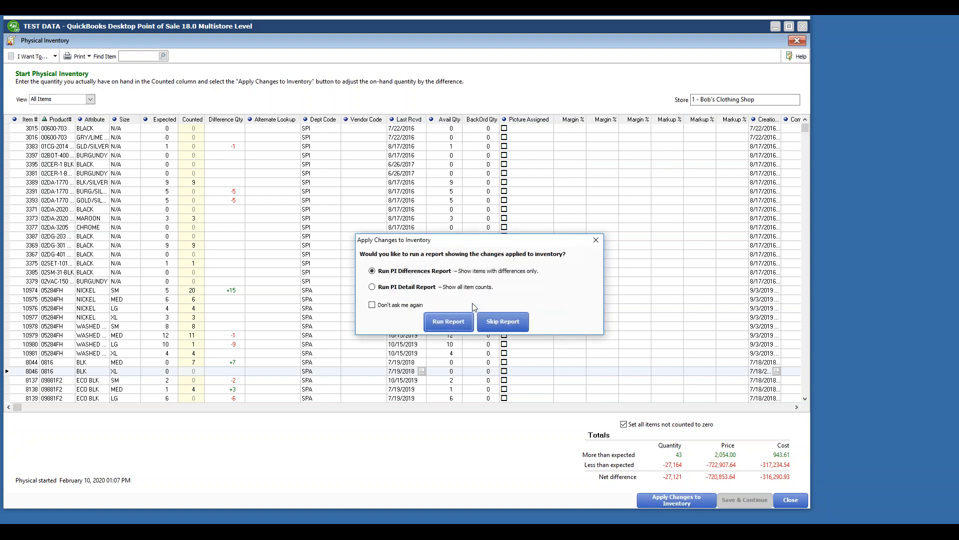
{"action": "left_click_drag", "start_coordinate": [467, 231], "coordinate": [451, 192]}
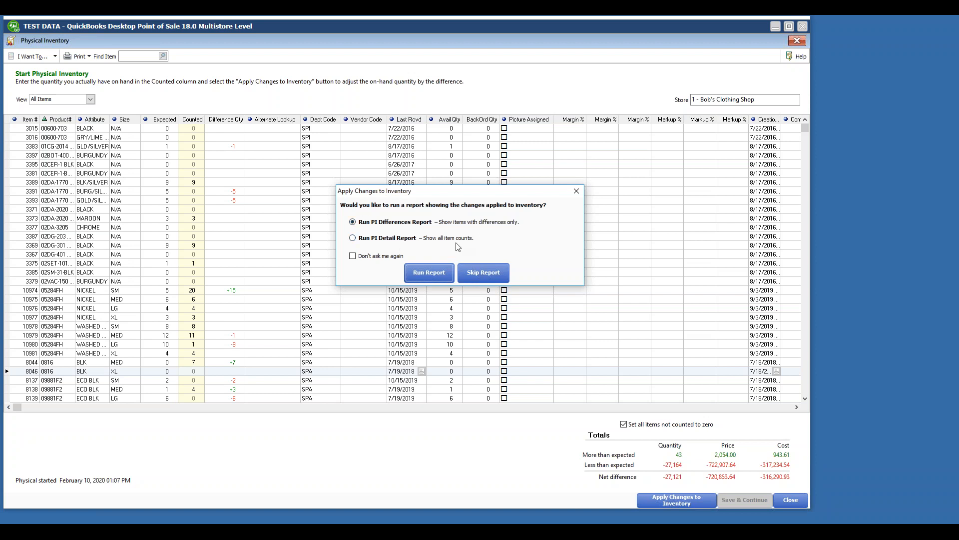
{"action": "left_click", "coordinate": [490, 273]}
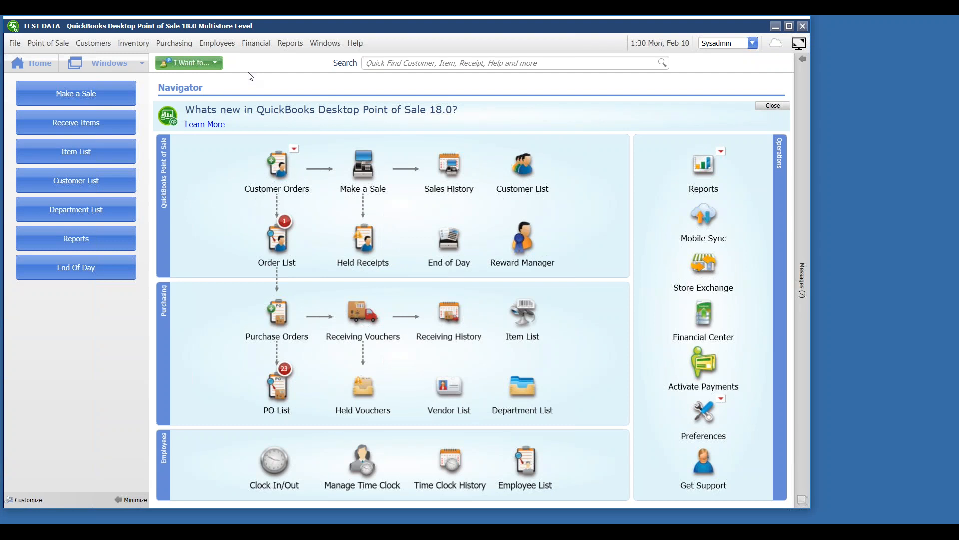
Step: Examine the item counts of the 2/10/2020 physical inventory memos in the Quantity Adjustment History
{"action": "left_click", "coordinate": [134, 43]}
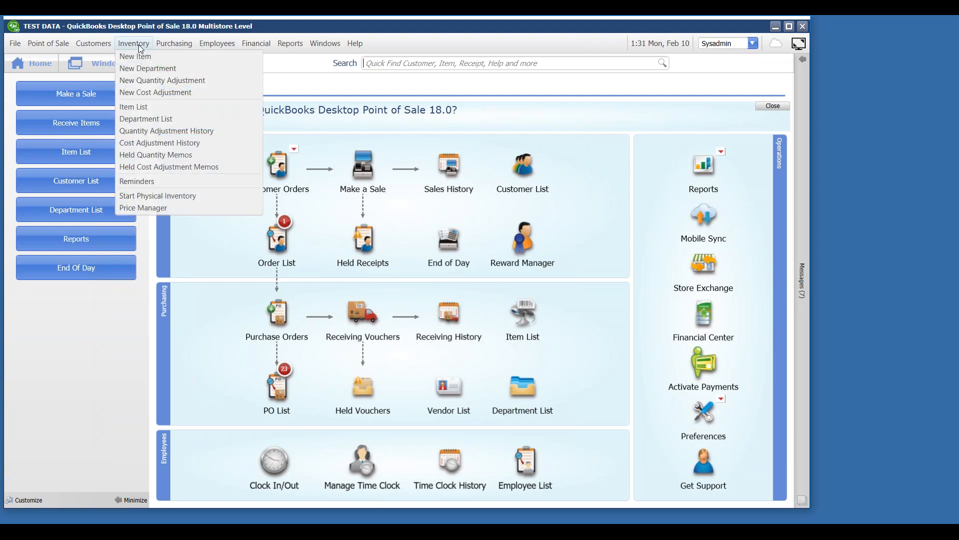
{"action": "left_click", "coordinate": [142, 131]}
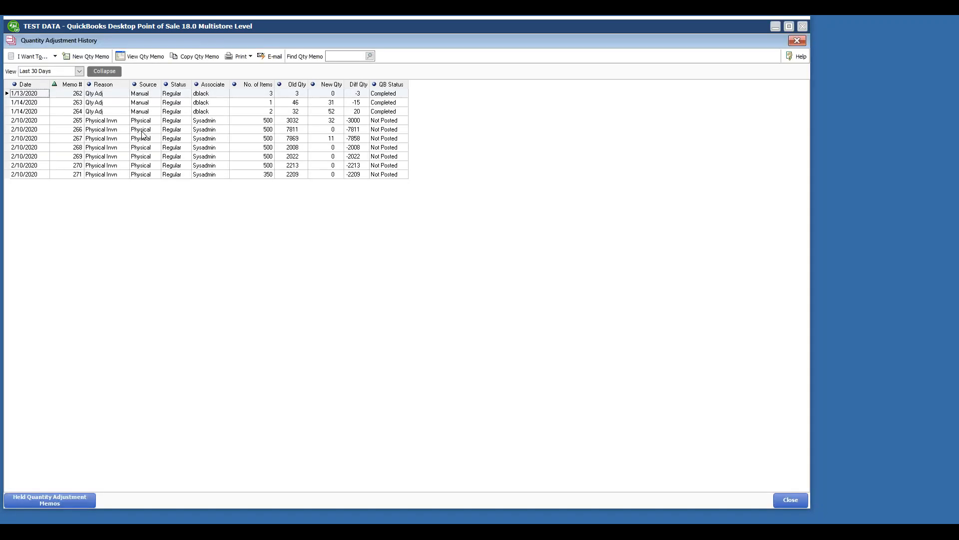
{"action": "left_click", "coordinate": [108, 121]}
{"action": "left_click", "coordinate": [258, 128]}
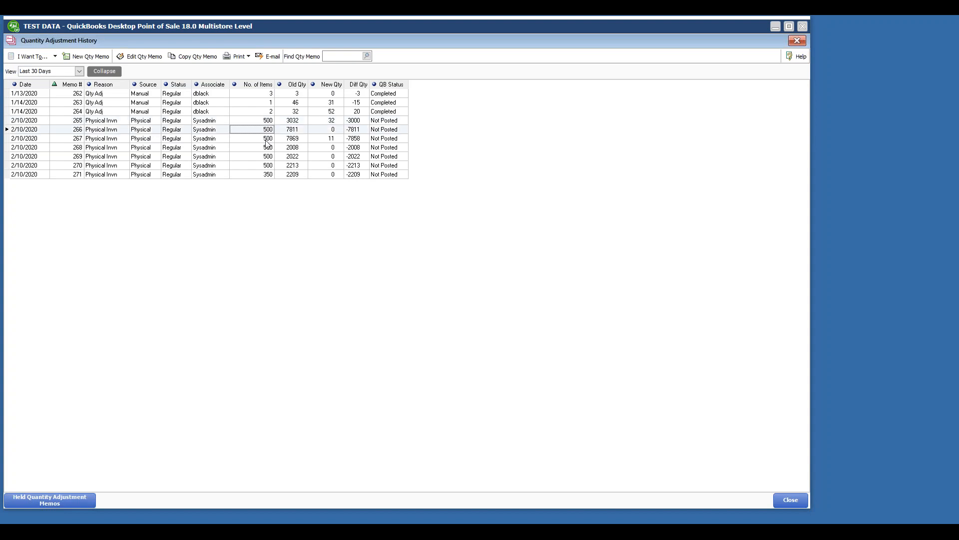
{"action": "left_click", "coordinate": [266, 174]}
{"action": "left_click", "coordinate": [263, 123]}
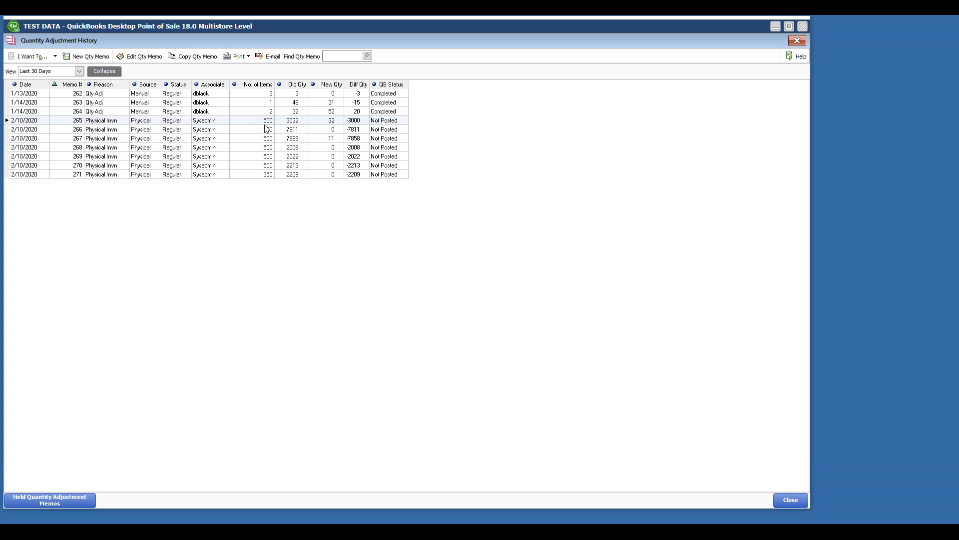
{"action": "left_click", "coordinate": [267, 131]}
{"action": "left_click", "coordinate": [267, 139]}
{"action": "left_click", "coordinate": [268, 156]}
{"action": "left_click", "coordinate": [269, 142]}
{"action": "left_click", "coordinate": [268, 122]}
{"action": "left_click", "coordinate": [269, 131]}
{"action": "left_click", "coordinate": [263, 149]}
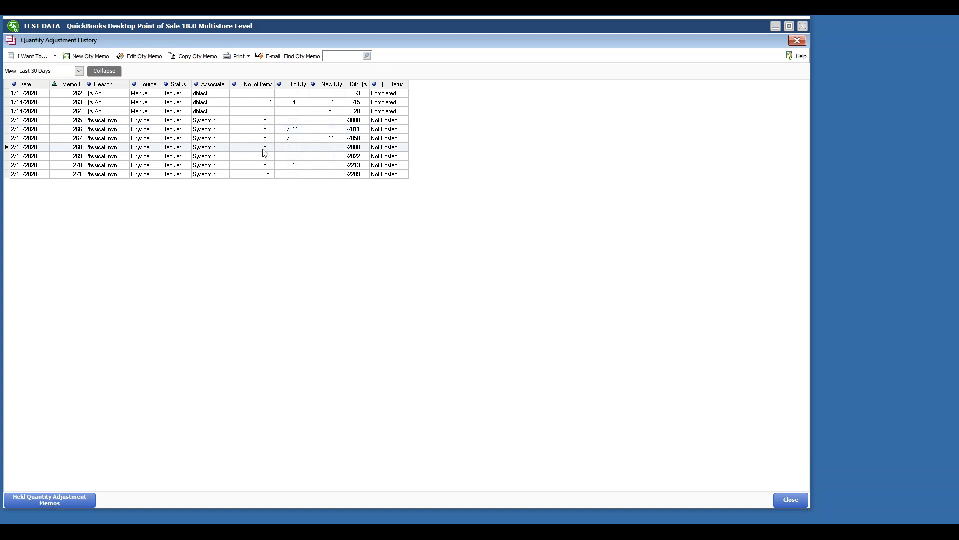
Step: Open quantity adjustment memo 268, add the Old Qty column and arrange Old Qty and New Qty ahead of Diff Qty
{"action": "double_click", "coordinate": [264, 153]}
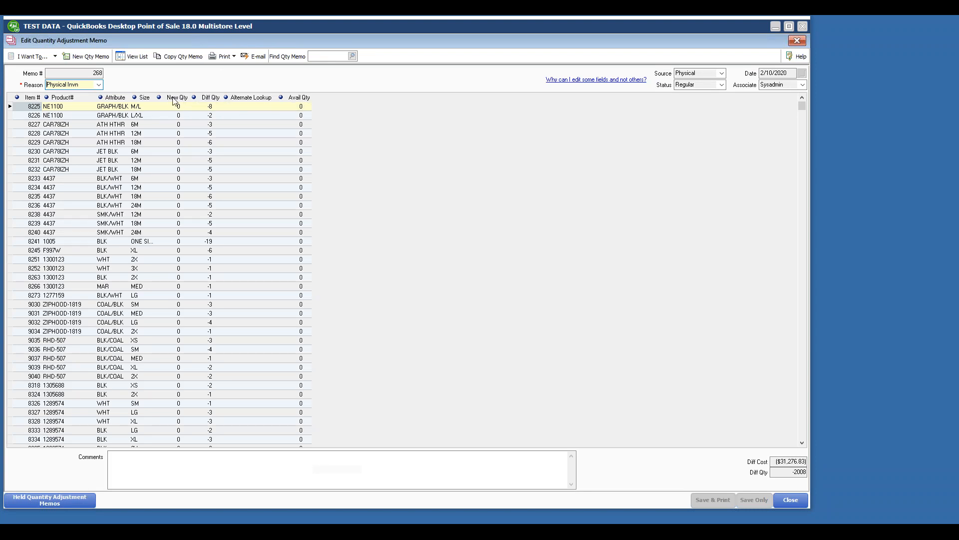
{"action": "left_click_drag", "start_coordinate": [174, 98], "coordinate": [222, 100]}
{"action": "right_click", "coordinate": [210, 99]}
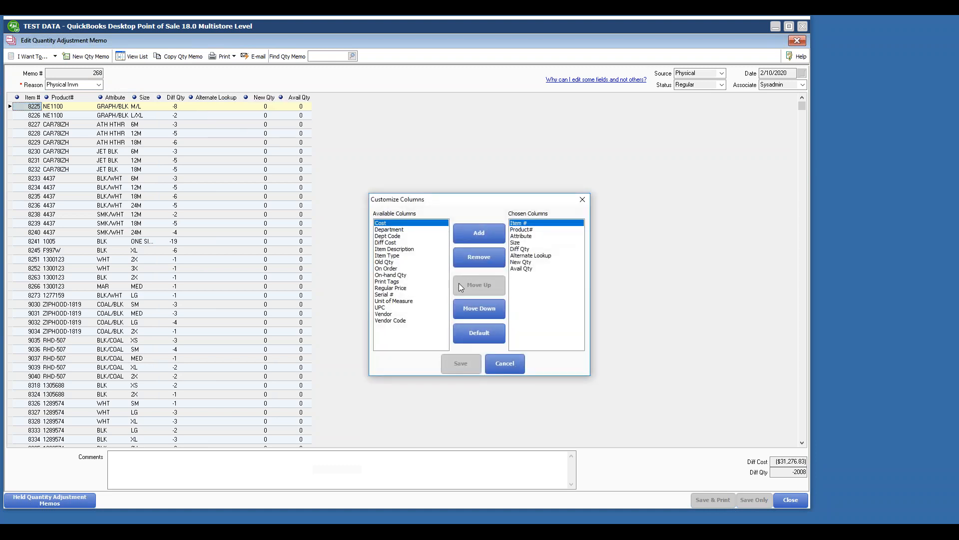
{"action": "left_click", "coordinate": [398, 263]}
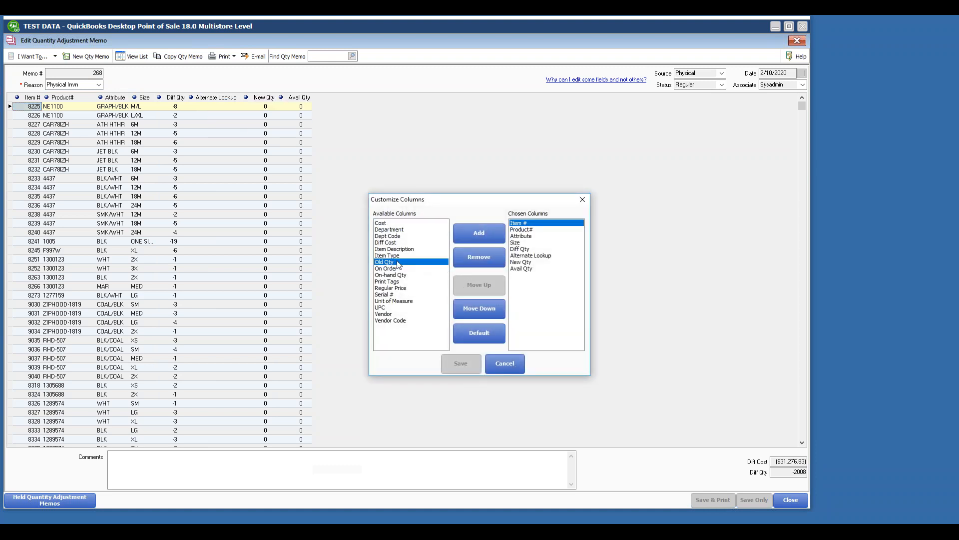
{"action": "left_click", "coordinate": [479, 233]}
{"action": "left_click", "coordinate": [461, 364]}
{"action": "left_click_drag", "start_coordinate": [336, 98], "coordinate": [169, 98]}
{"action": "left_click_drag", "start_coordinate": [296, 97], "coordinate": [209, 100]}
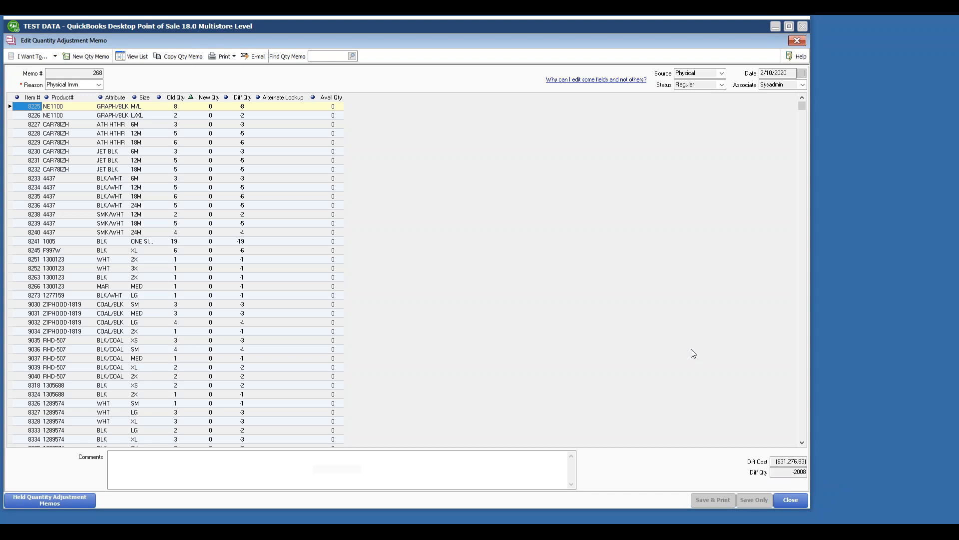
{"action": "left_click", "coordinate": [797, 41]}
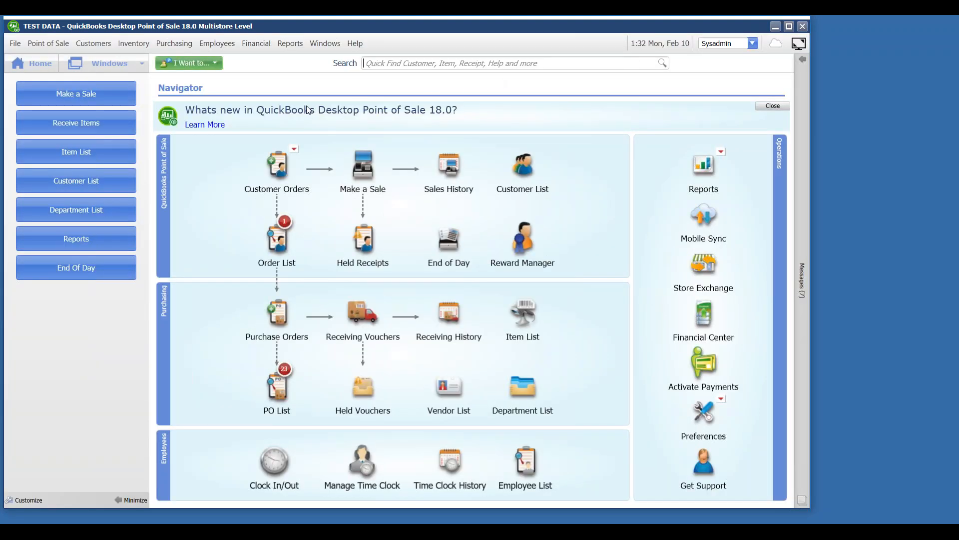
Step: Run the Inventory Valuation report for 2/10/2020 and check the grand total at its end
{"action": "left_click", "coordinate": [289, 44]}
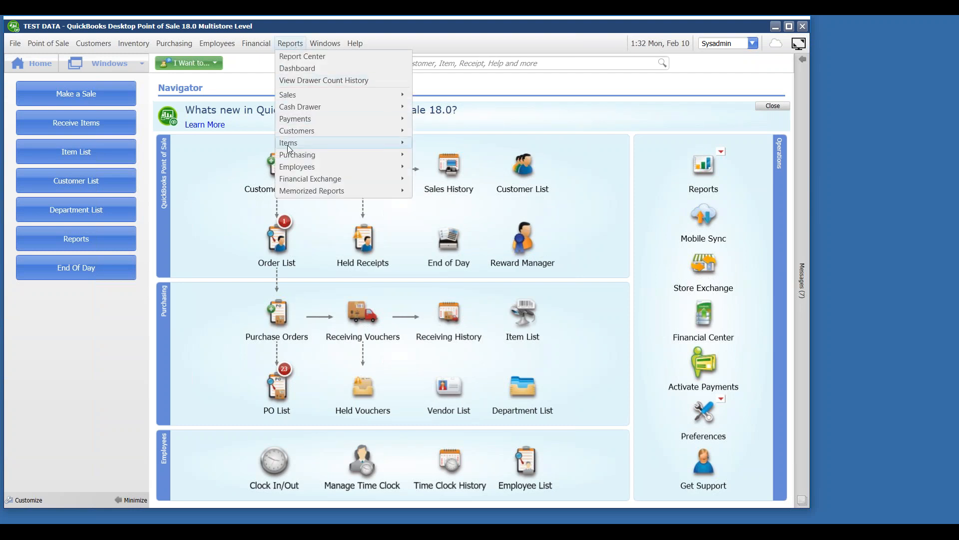
{"action": "mouse_move", "coordinate": [289, 145]}
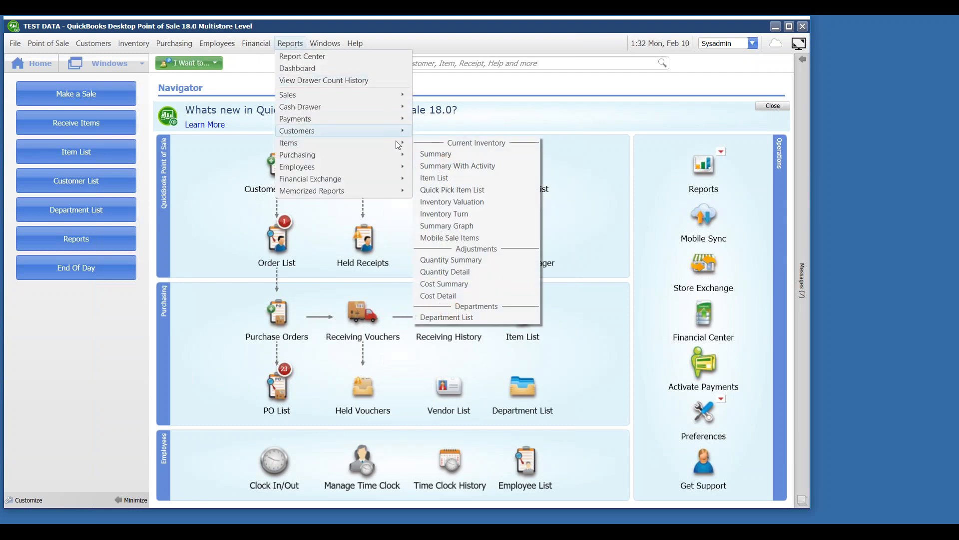
{"action": "left_click", "coordinate": [479, 202]}
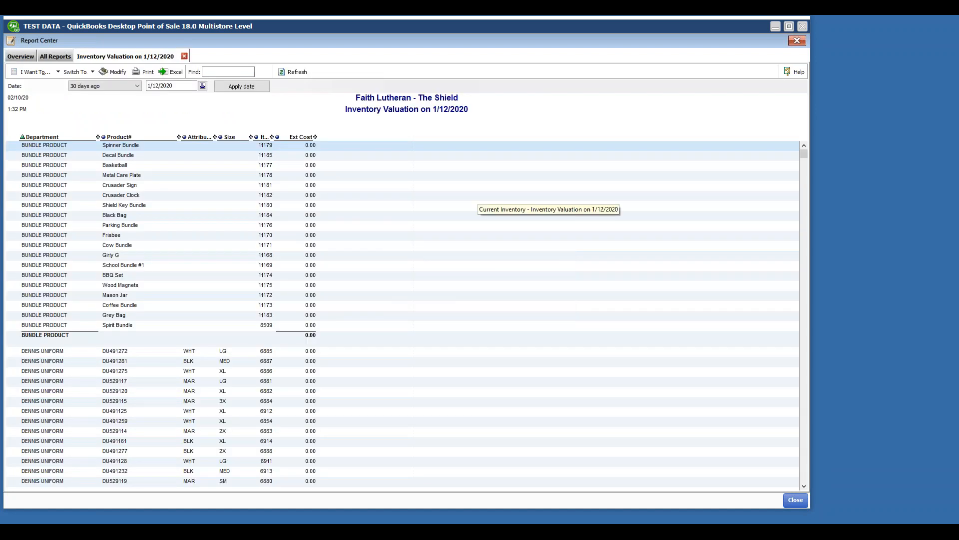
{"action": "left_click", "coordinate": [202, 86]}
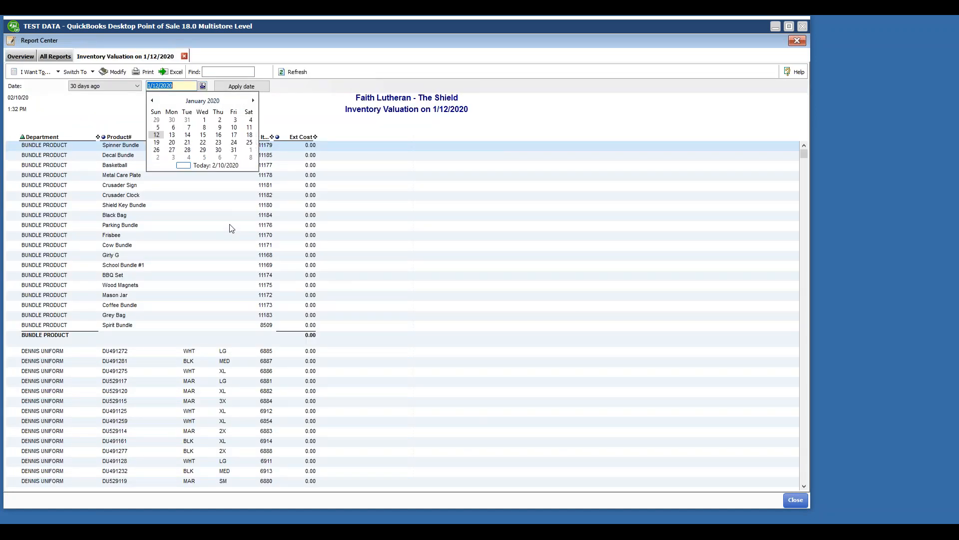
{"action": "left_click", "coordinate": [213, 165]}
{"action": "left_click", "coordinate": [242, 87]}
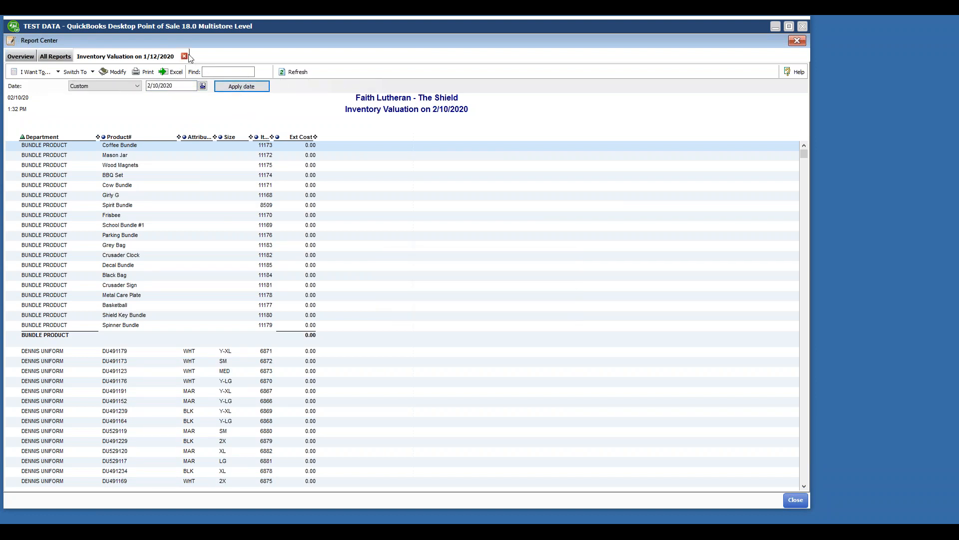
{"action": "left_click", "coordinate": [795, 146]}
{"action": "left_click_drag", "start_coordinate": [806, 153], "coordinate": [801, 484]}
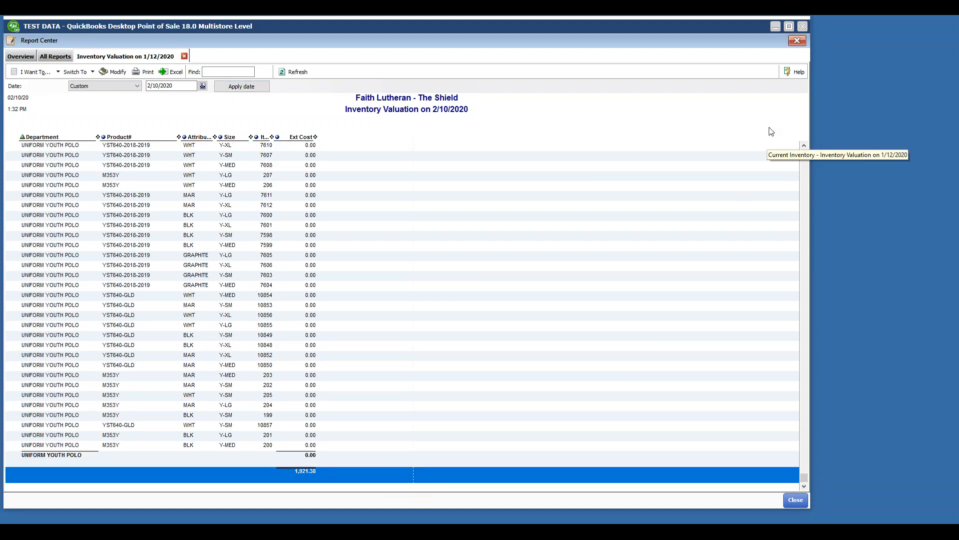
{"action": "left_click", "coordinate": [797, 41]}
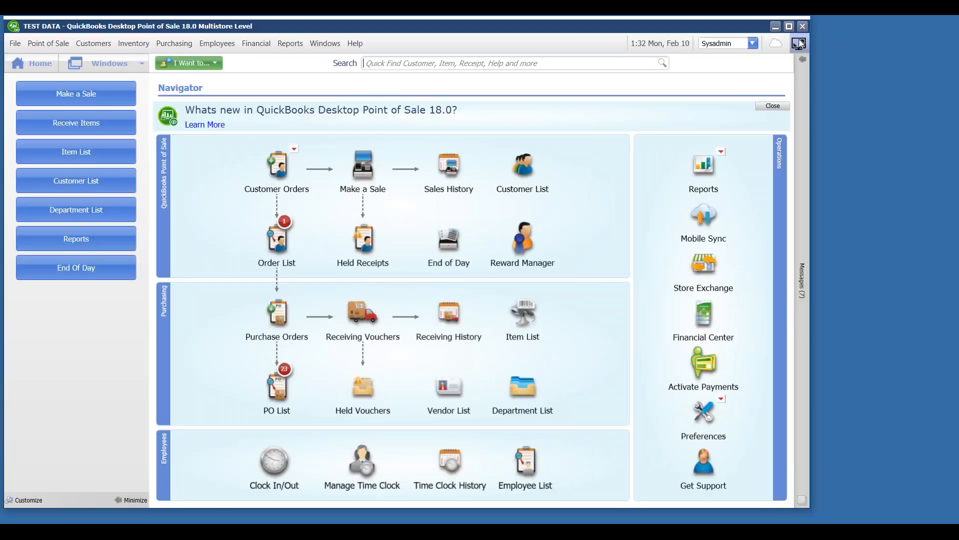
Step: View the on-hand quantities in the Item List and return to the home screen
{"action": "left_click", "coordinate": [575, 62]}
{"action": "left_click", "coordinate": [528, 314]}
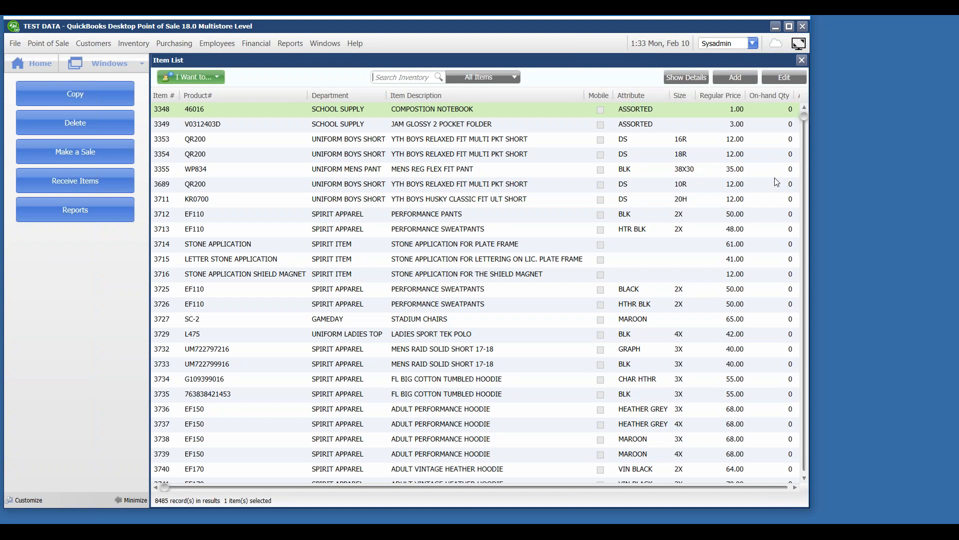
{"action": "left_click", "coordinate": [37, 64]}
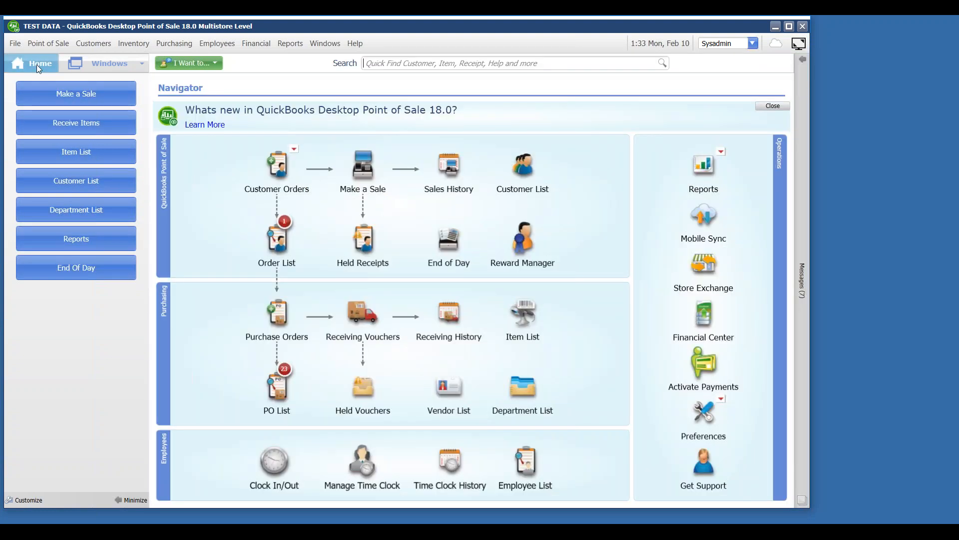
Step: Start a new physical inventory
{"action": "left_click", "coordinate": [140, 44]}
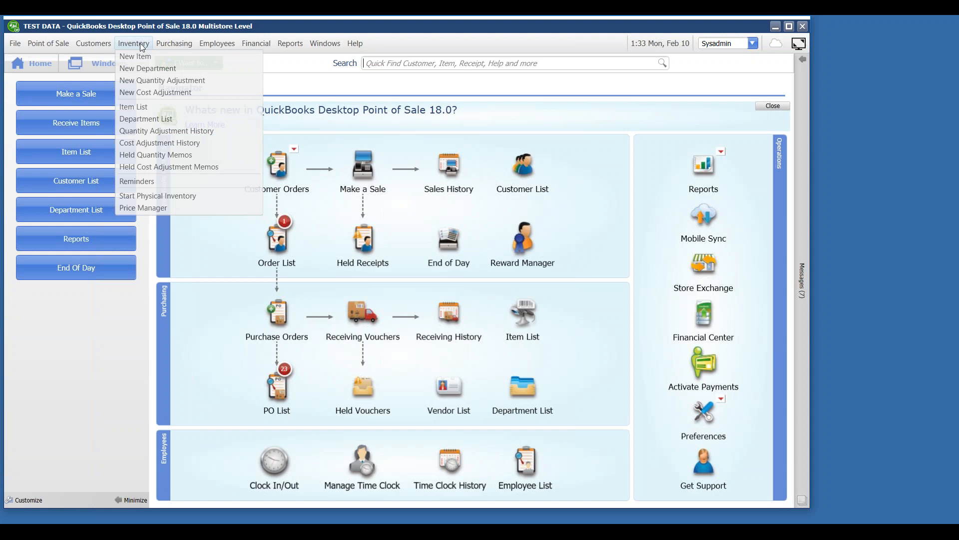
{"action": "left_click", "coordinate": [146, 196]}
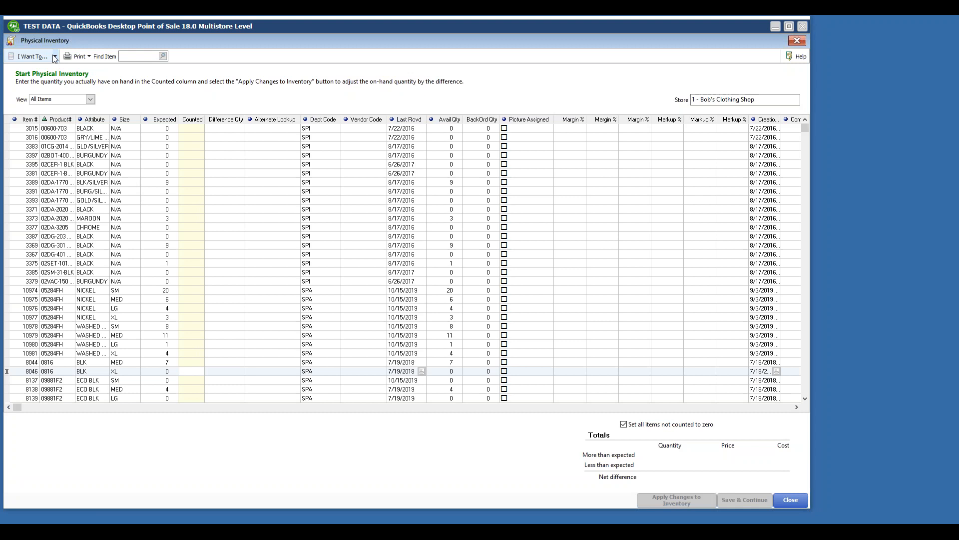
Step: Display the last physical inventory, look through the reports available for it, and close the physical inventory window
{"action": "left_click", "coordinate": [56, 57]}
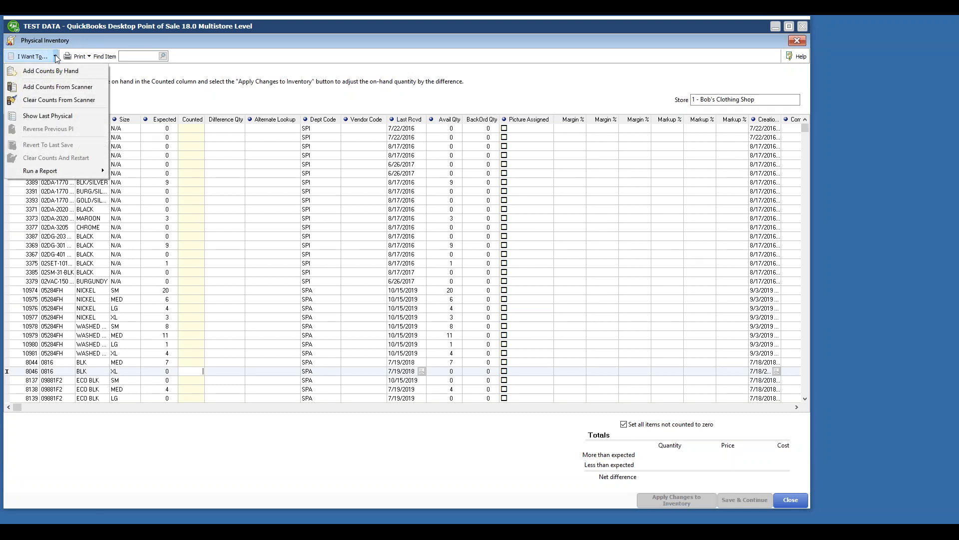
{"action": "left_click", "coordinate": [53, 115]}
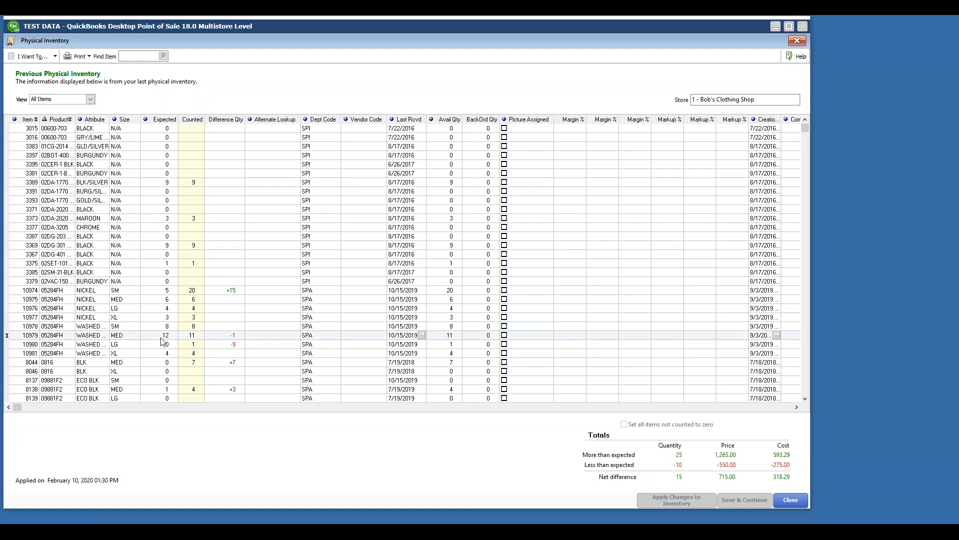
{"action": "left_click", "coordinate": [52, 58]}
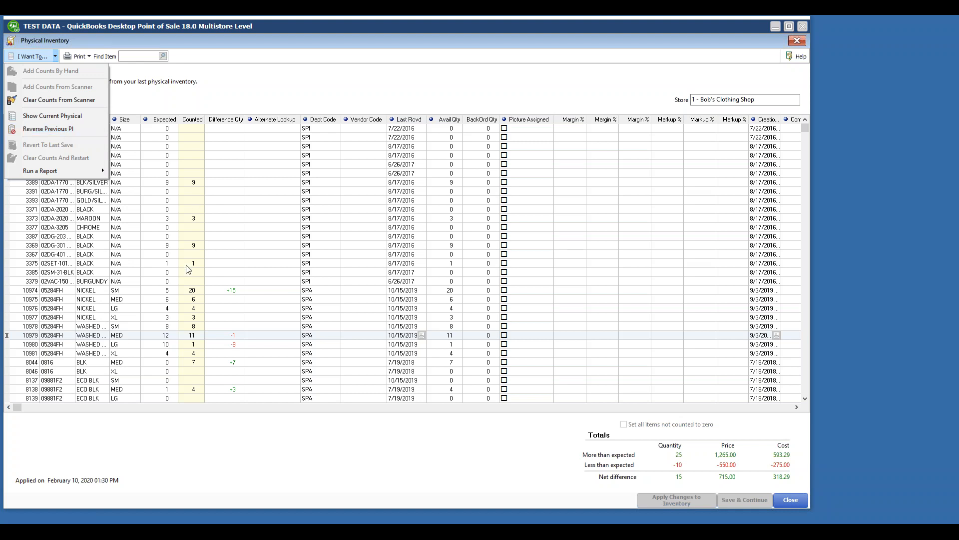
{"action": "left_click", "coordinate": [62, 133]}
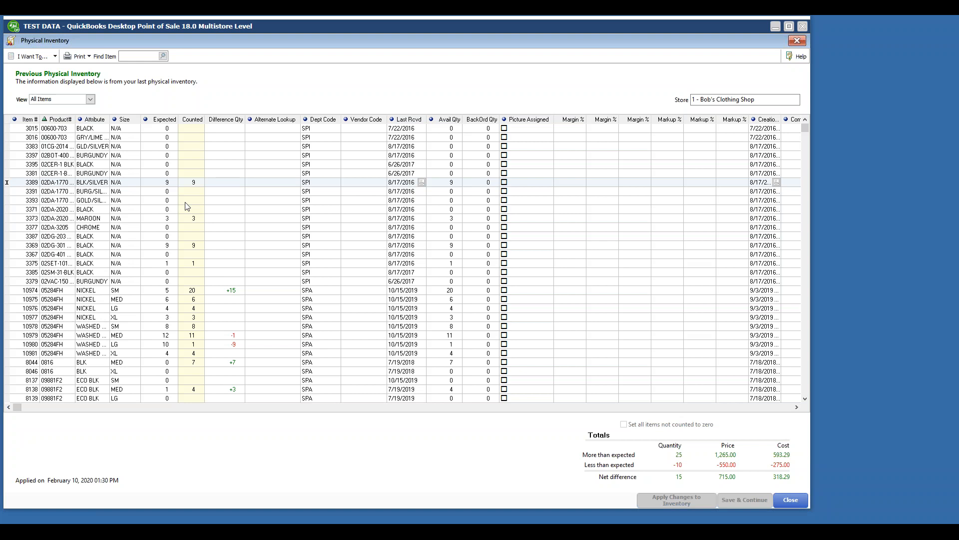
{"action": "left_click", "coordinate": [33, 56]}
{"action": "mouse_move", "coordinate": [40, 172]}
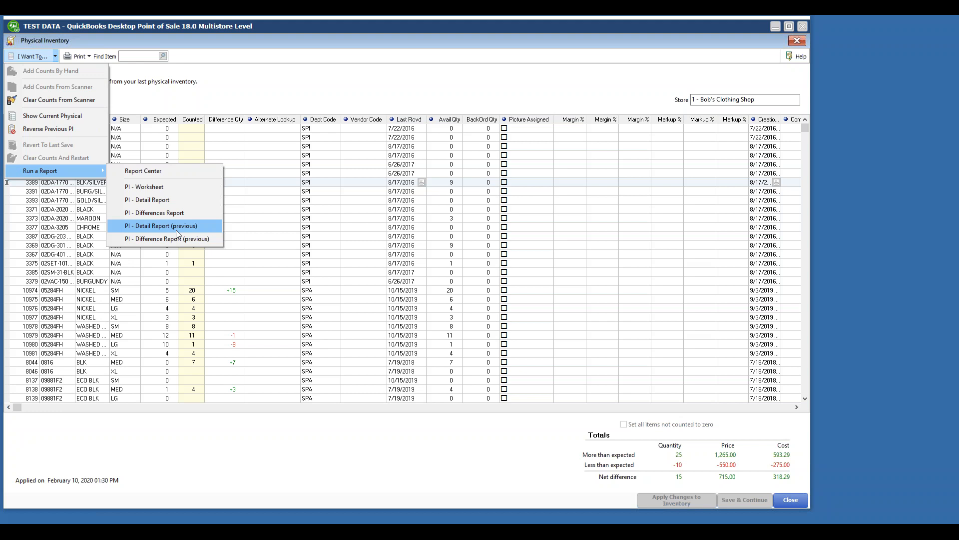
{"action": "left_click", "coordinate": [309, 77]}
{"action": "left_click", "coordinate": [798, 40]}
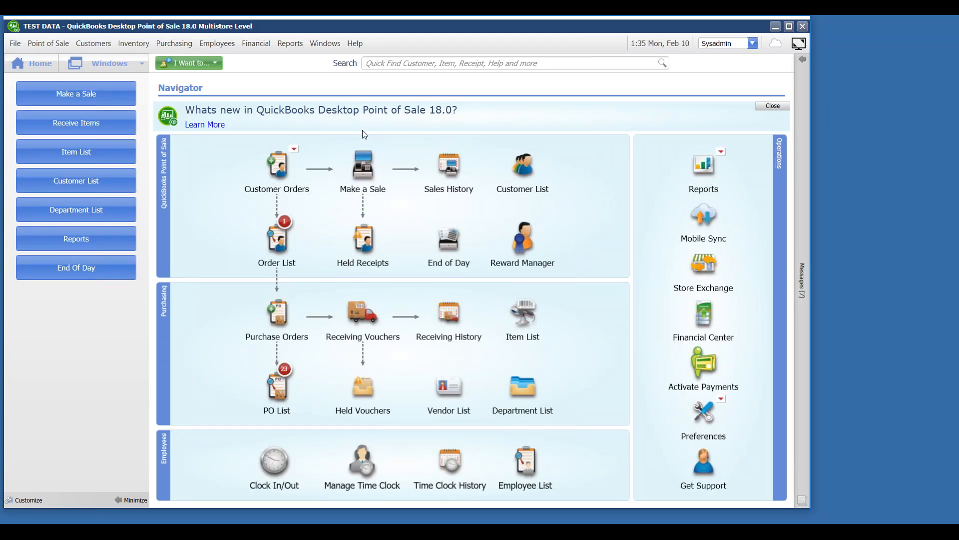
{"action": "left_click", "coordinate": [16, 42]}
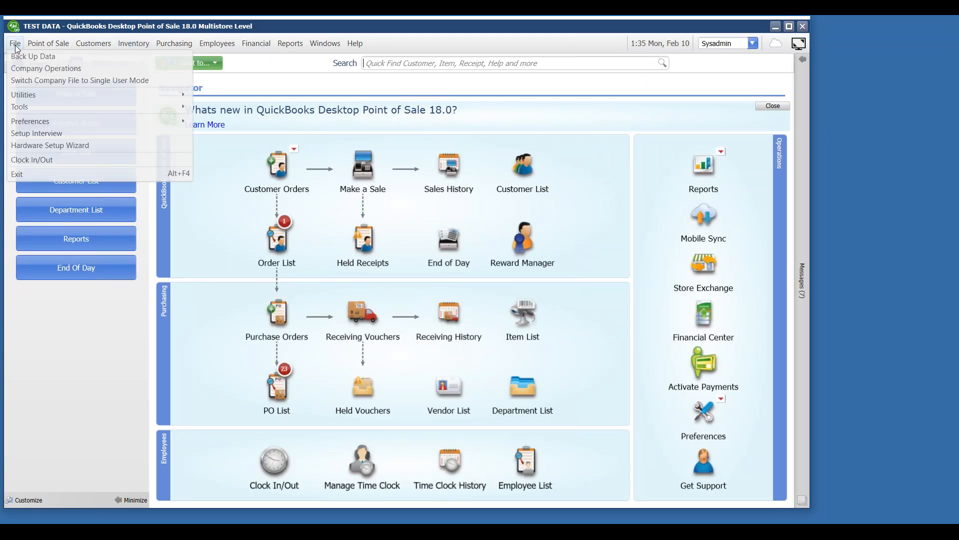
{"action": "left_click", "coordinate": [119, 355]}
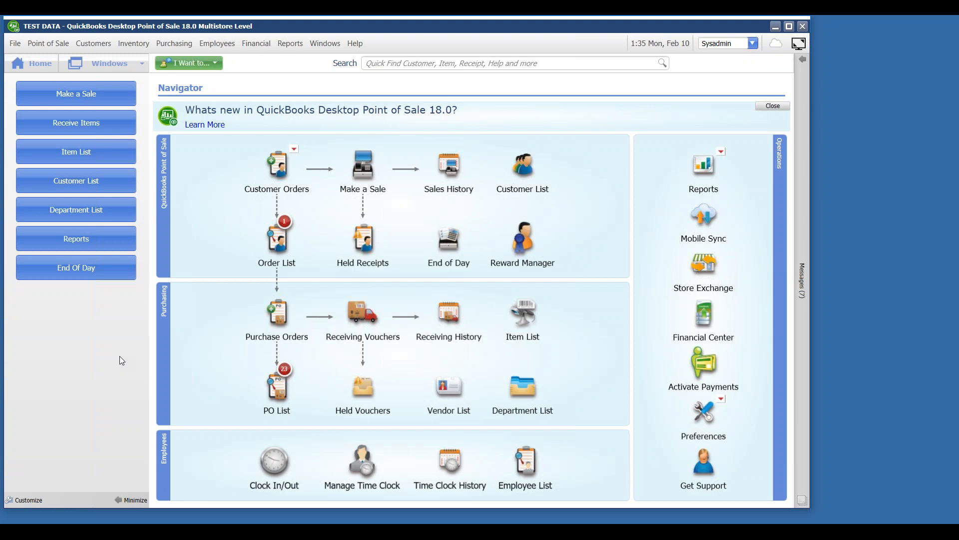
{"action": "left_click", "coordinate": [142, 44]}
{"action": "left_click", "coordinate": [143, 196]}
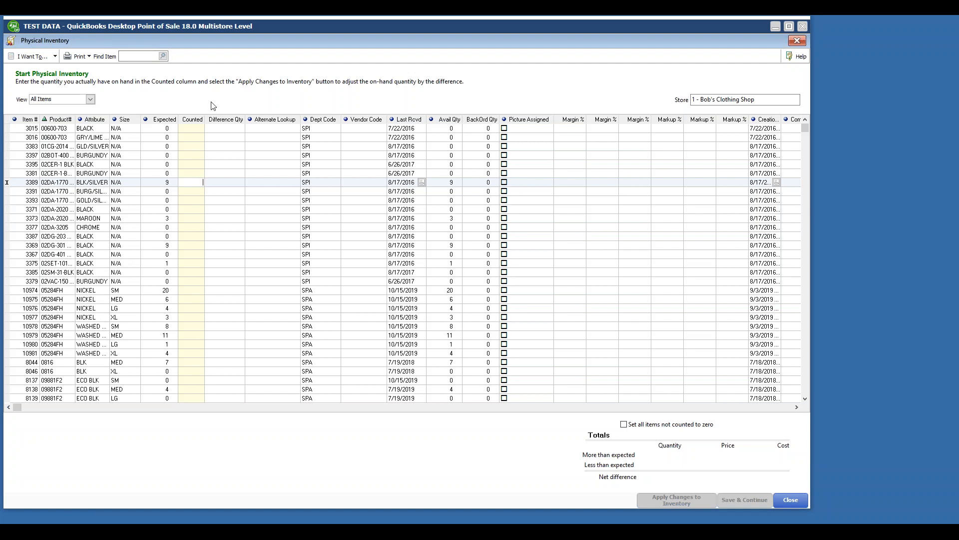
{"action": "left_click", "coordinate": [797, 42]}
Step: Start a new physical inventory from the home screen
{"action": "left_click", "coordinate": [141, 43]}
{"action": "left_click", "coordinate": [150, 192]}
{"action": "left_click", "coordinate": [201, 146]}
{"action": "left_click", "coordinate": [204, 245]}
{"action": "left_click", "coordinate": [193, 156]}
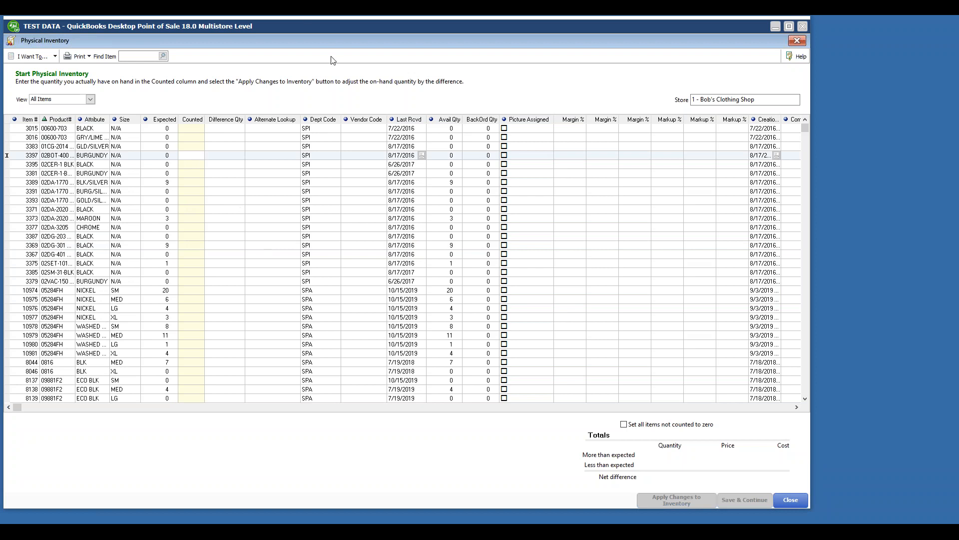
Step: Create a custom filter that limits the physical inventory to the JEWELRY department and apply it
{"action": "left_click", "coordinate": [90, 100]}
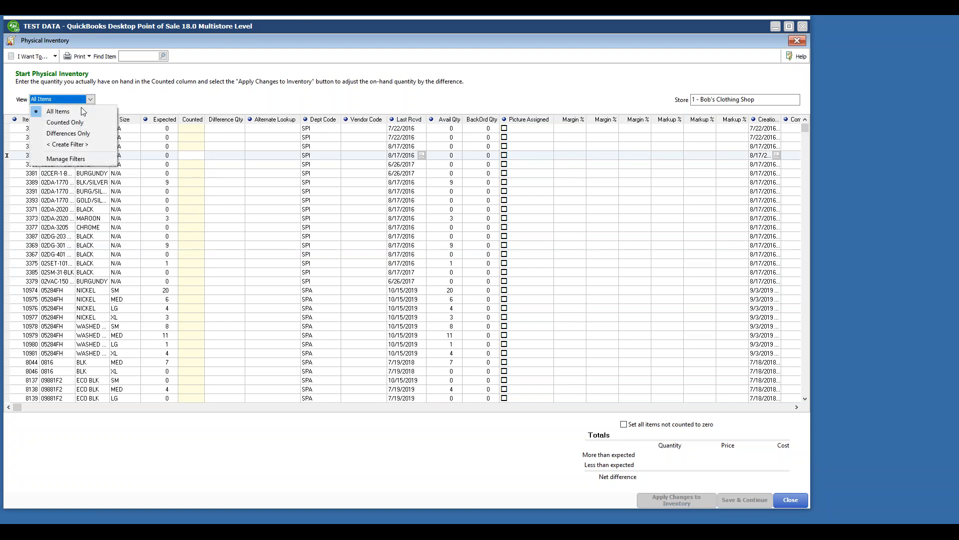
{"action": "left_click", "coordinate": [69, 144]}
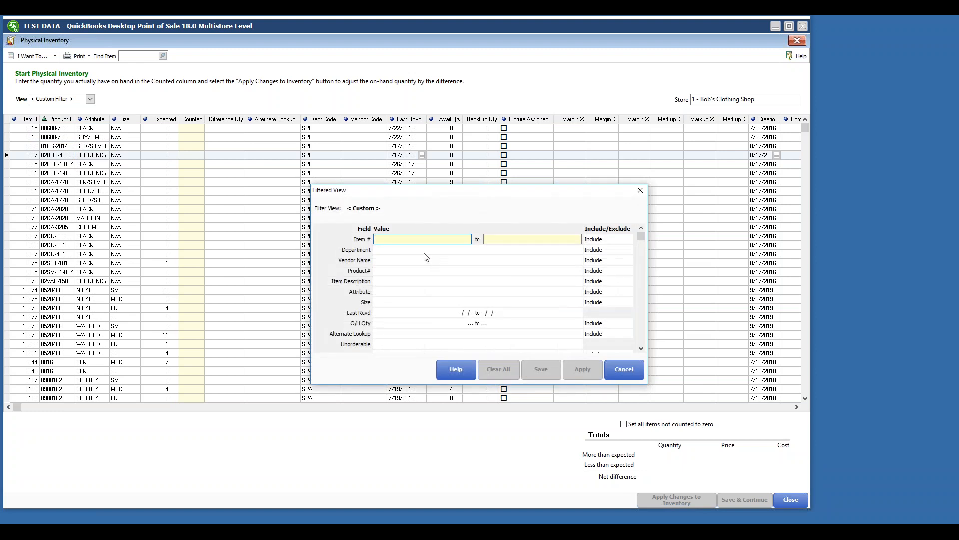
{"action": "left_click", "coordinate": [576, 251]}
{"action": "left_click", "coordinate": [413, 284]}
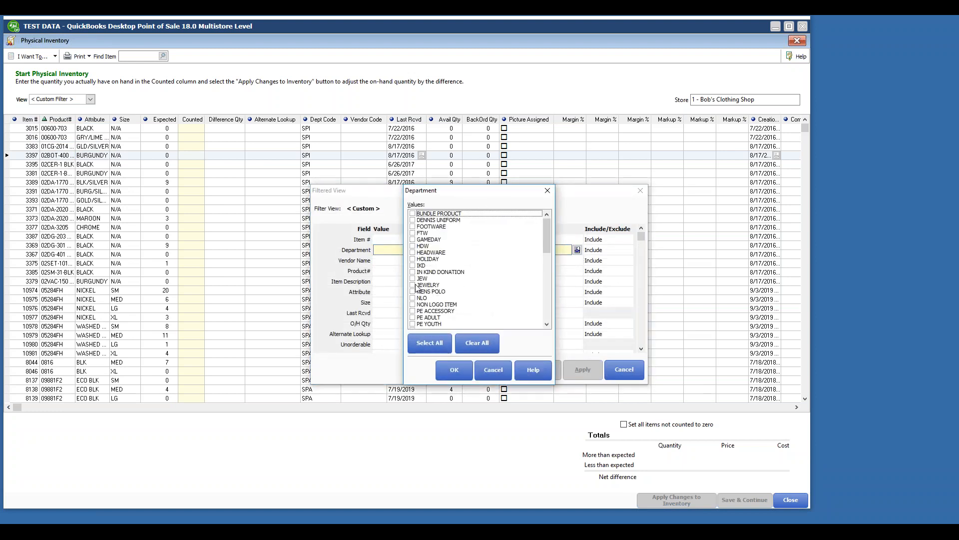
{"action": "left_click", "coordinate": [454, 369]}
{"action": "left_click", "coordinate": [581, 369]}
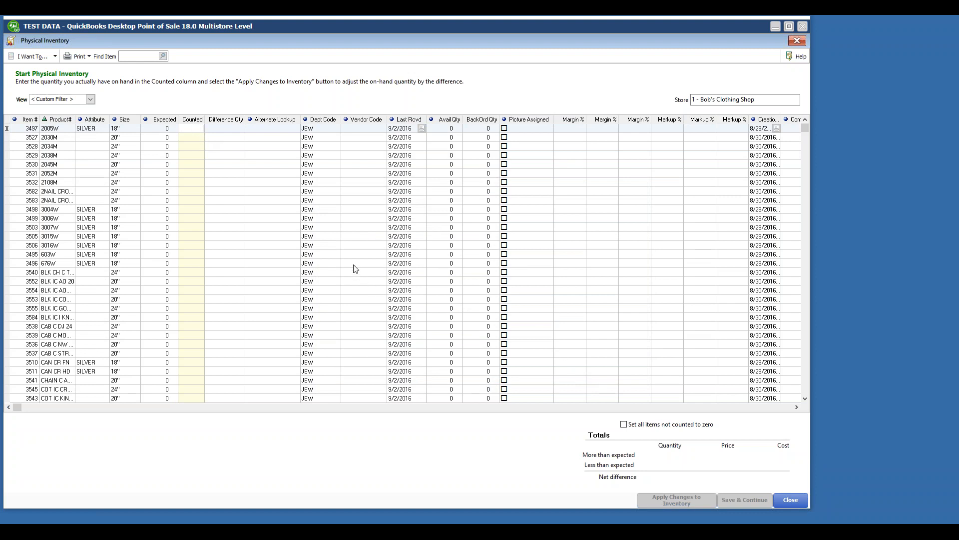
Step: Enter counts of 1, 2, 5, 1, 1 and 1 for the first six jewelry items, 2005W through 2052M
{"action": "type", "text": "1"}
{"action": "key", "text": "Return"}
{"action": "type", "text": "2"}
{"action": "key", "text": "Return"}
{"action": "type", "text": "5"}
{"action": "key", "text": "Down"}
{"action": "type", "text": "1"}
{"action": "key", "text": "Down"}
{"action": "type", "text": "1"}
{"action": "key", "text": "Down"}
{"action": "type", "text": "1"}
{"action": "key", "text": "Down"}
{"action": "key", "text": "Up"}
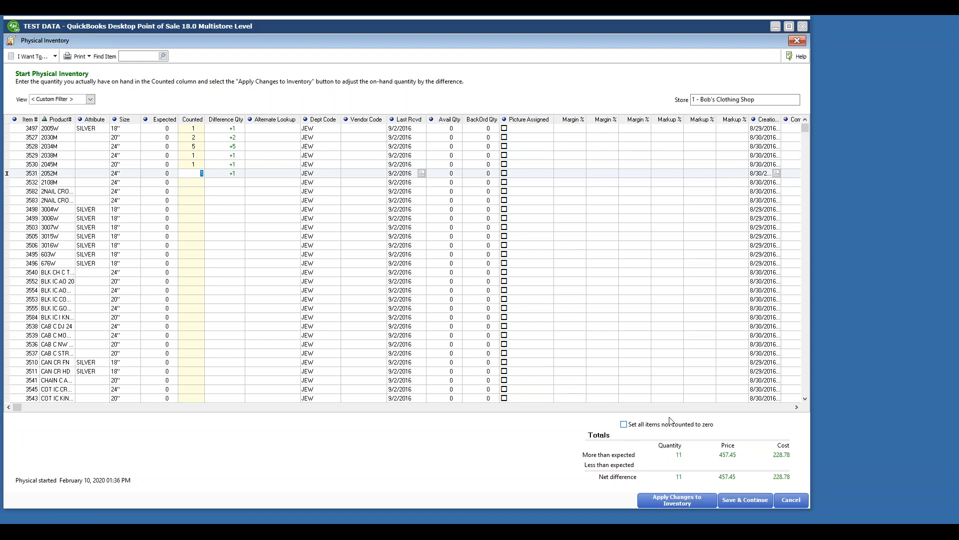
Step: Set all items not counted to zero and show only the items with differences
{"action": "left_click", "coordinate": [625, 424]}
{"action": "left_click", "coordinate": [624, 424]}
{"action": "left_click", "coordinate": [90, 99]}
{"action": "left_click", "coordinate": [90, 99]}
{"action": "left_click", "coordinate": [624, 424]}
{"action": "left_click", "coordinate": [90, 99]}
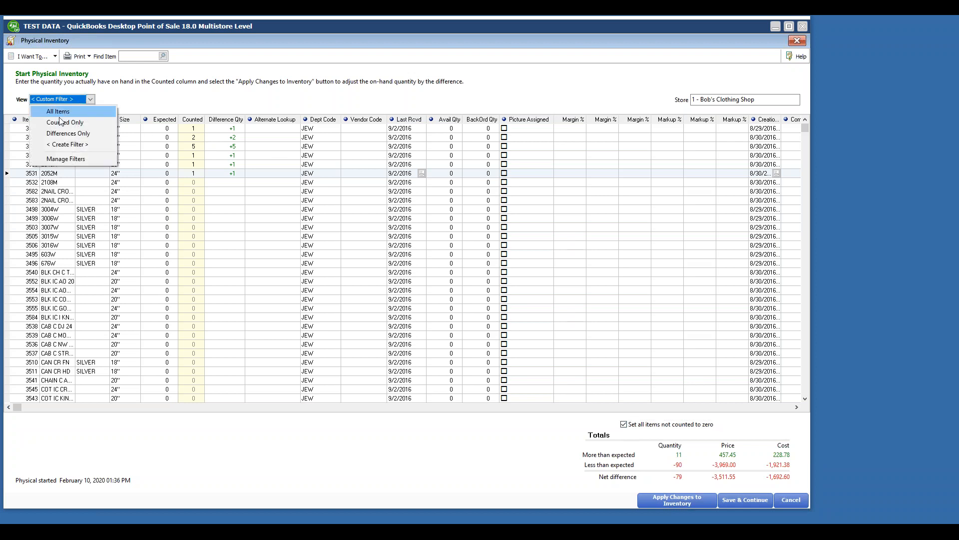
{"action": "left_click", "coordinate": [68, 133]}
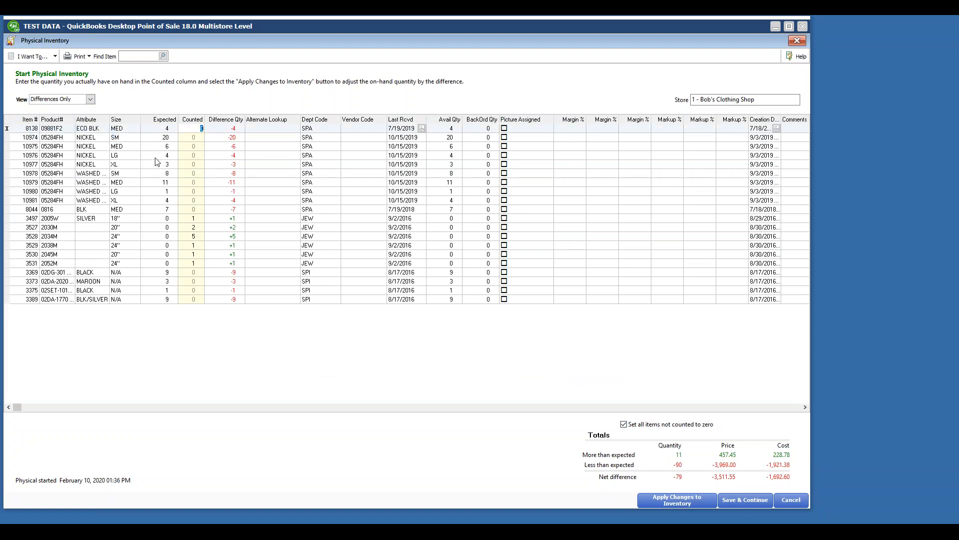
Step: Turn off zeroing of uncounted items and filter the view to the JEWELRY department again
{"action": "left_click", "coordinate": [624, 424]}
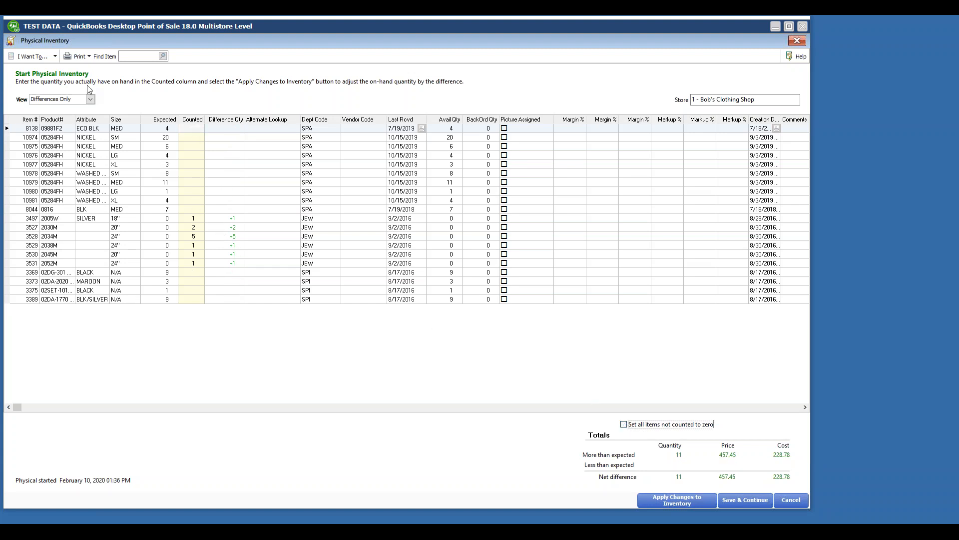
{"action": "left_click", "coordinate": [90, 99]}
{"action": "left_click", "coordinate": [67, 144]}
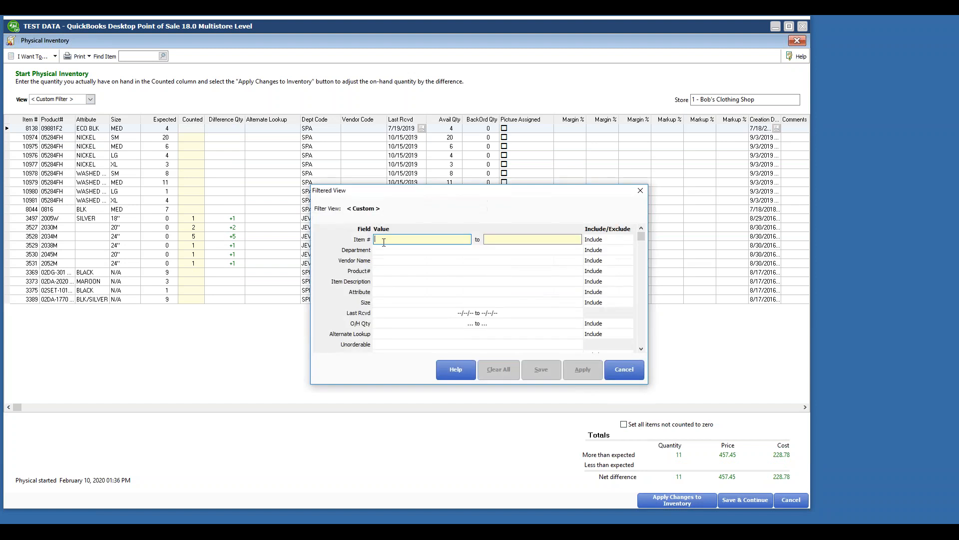
{"action": "left_click", "coordinate": [577, 251]}
{"action": "left_click", "coordinate": [577, 251]}
{"action": "left_click", "coordinate": [424, 287]}
{"action": "left_click", "coordinate": [455, 370]}
{"action": "left_click", "coordinate": [582, 369]}
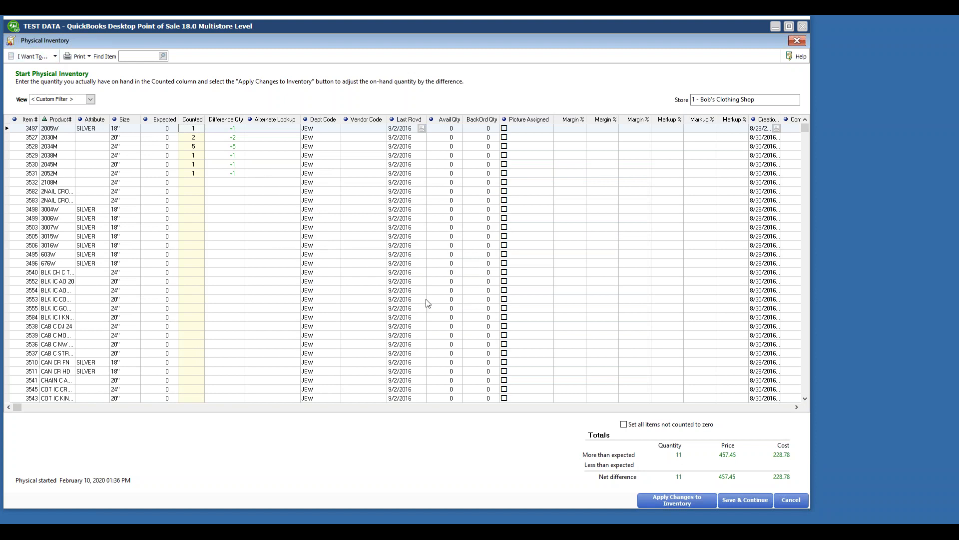
Step: Save the counts, show all items and apply the changes to inventory, skipping the report on the applied changes
{"action": "left_click", "coordinate": [744, 499]}
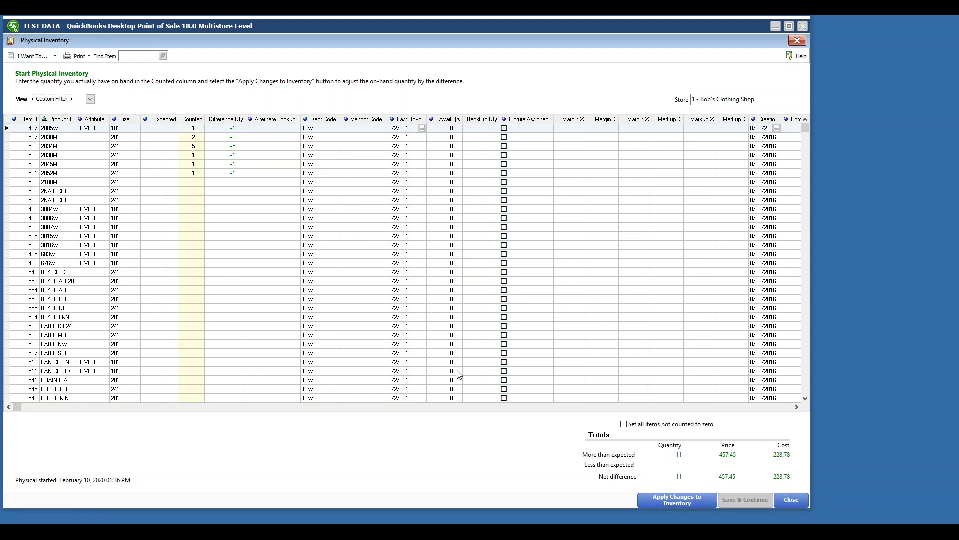
{"action": "left_click", "coordinate": [655, 500]}
{"action": "left_click", "coordinate": [449, 303]}
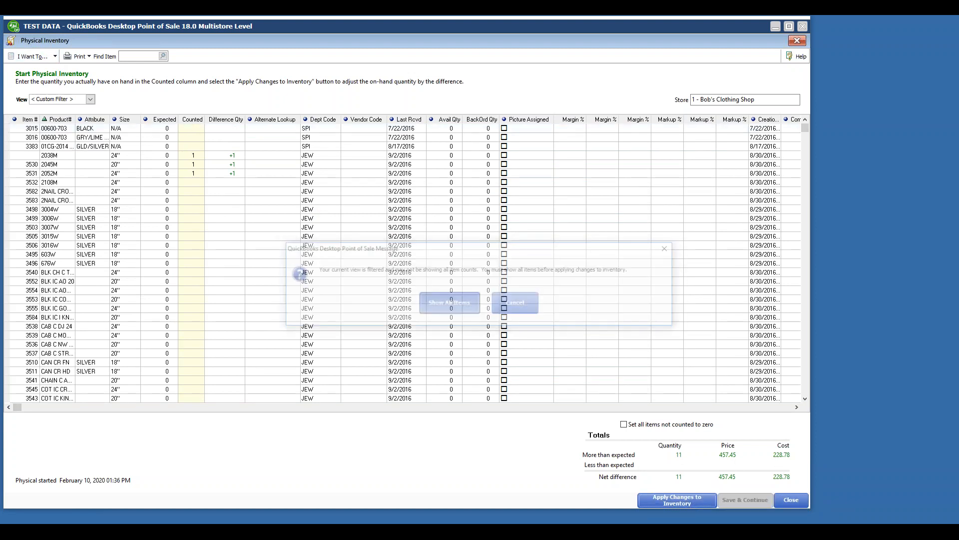
{"action": "left_click", "coordinate": [677, 500]}
{"action": "left_click", "coordinate": [451, 323]}
{"action": "left_click", "coordinate": [474, 303]}
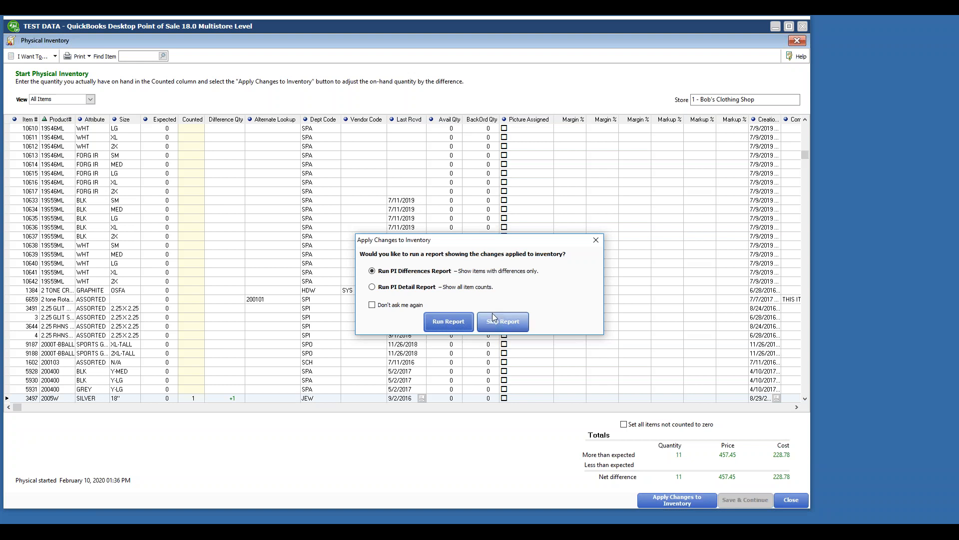
{"action": "left_click", "coordinate": [498, 320]}
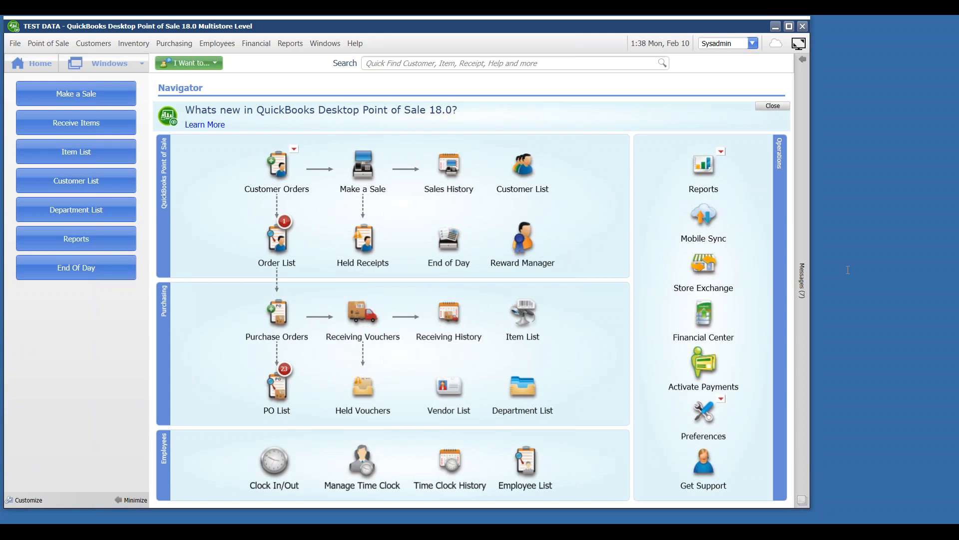
Step: Run the Inventory Valuation report as of 12/31/2019 and close it after viewing
{"action": "left_click", "coordinate": [288, 44]}
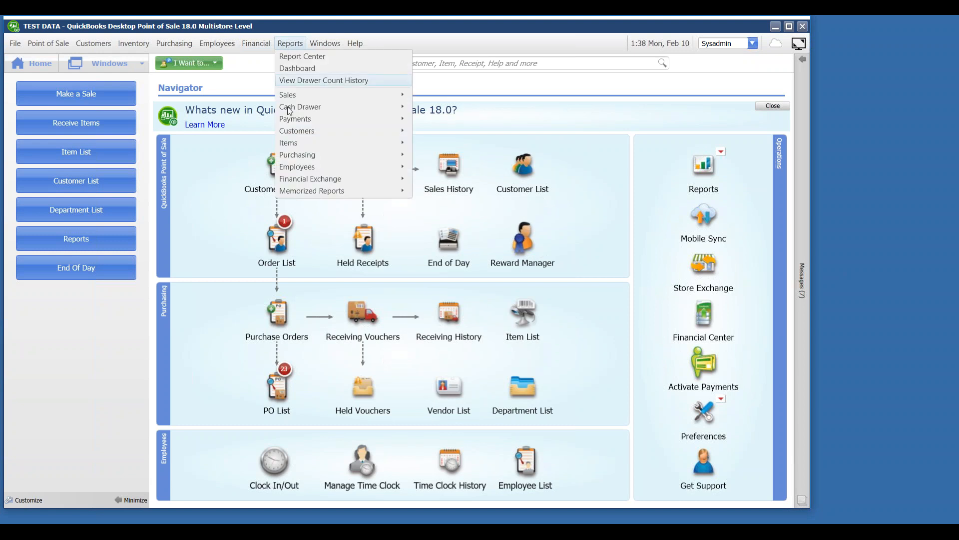
{"action": "mouse_move", "coordinate": [296, 145]}
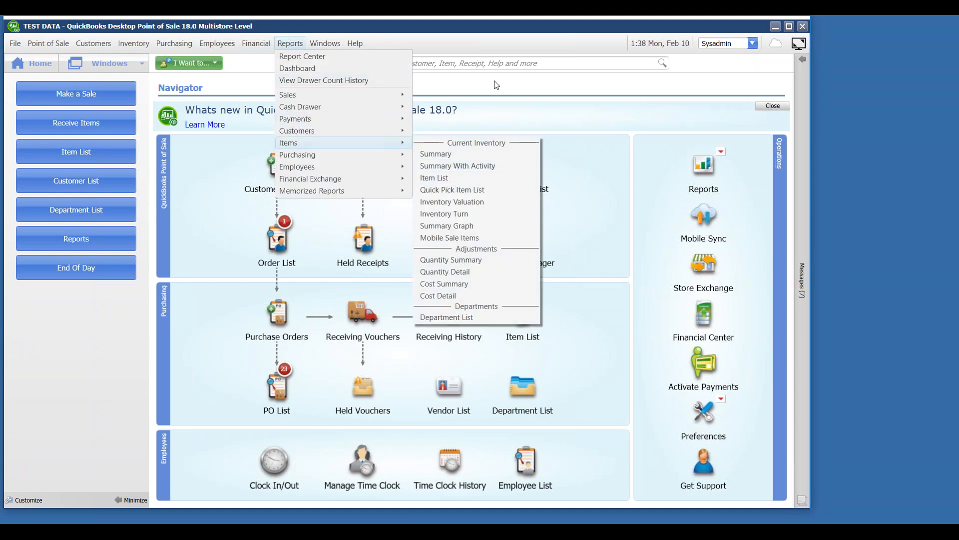
{"action": "left_click", "coordinate": [459, 202]}
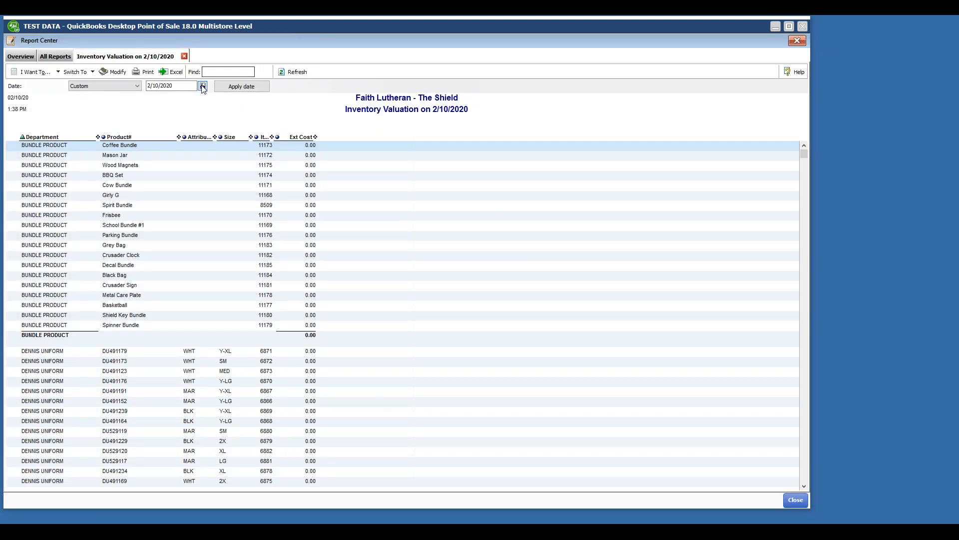
{"action": "left_click", "coordinate": [202, 86]}
{"action": "left_click", "coordinate": [152, 100]}
{"action": "left_click", "coordinate": [192, 121]}
{"action": "left_click", "coordinate": [225, 90]}
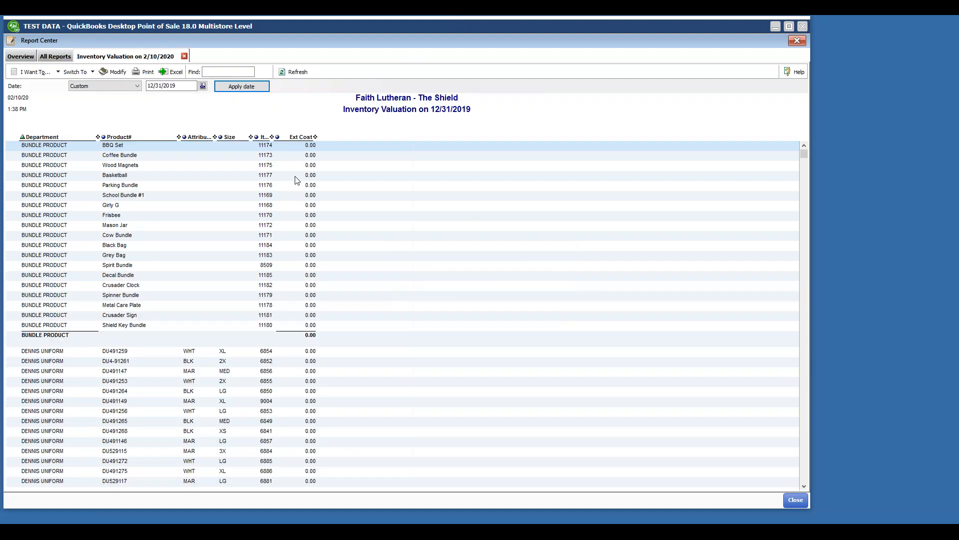
{"action": "left_click", "coordinate": [794, 499]}
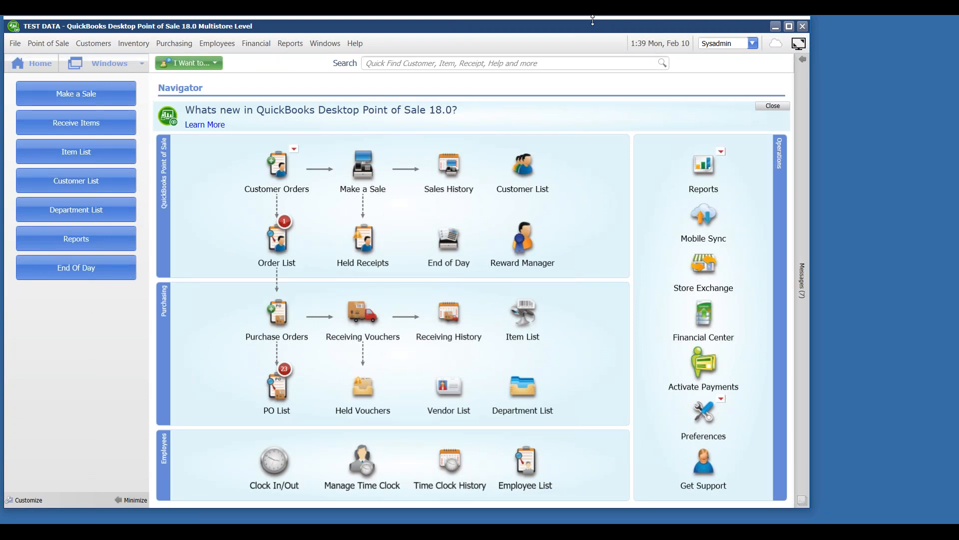
{"action": "left_click", "coordinate": [291, 44]}
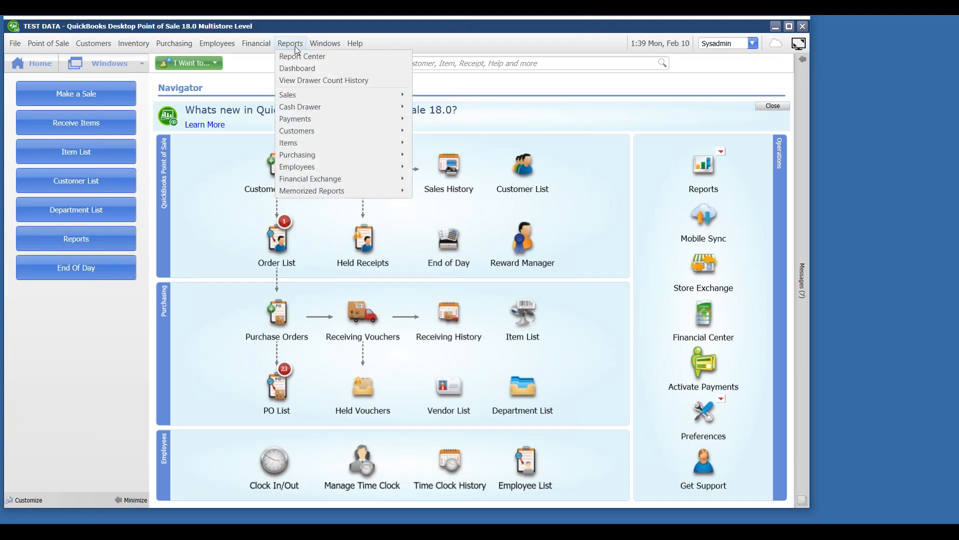
{"action": "mouse_move", "coordinate": [292, 145]}
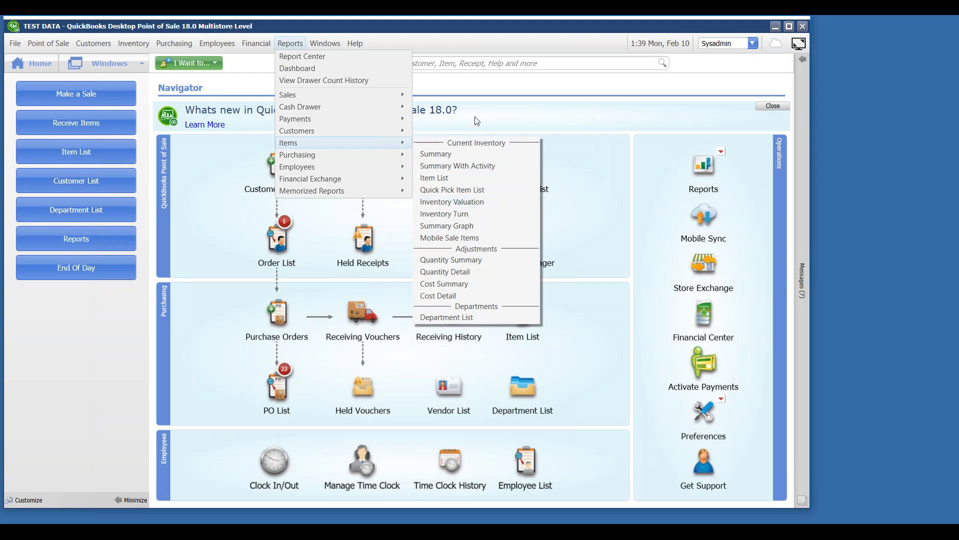
{"action": "left_click", "coordinate": [472, 65]}
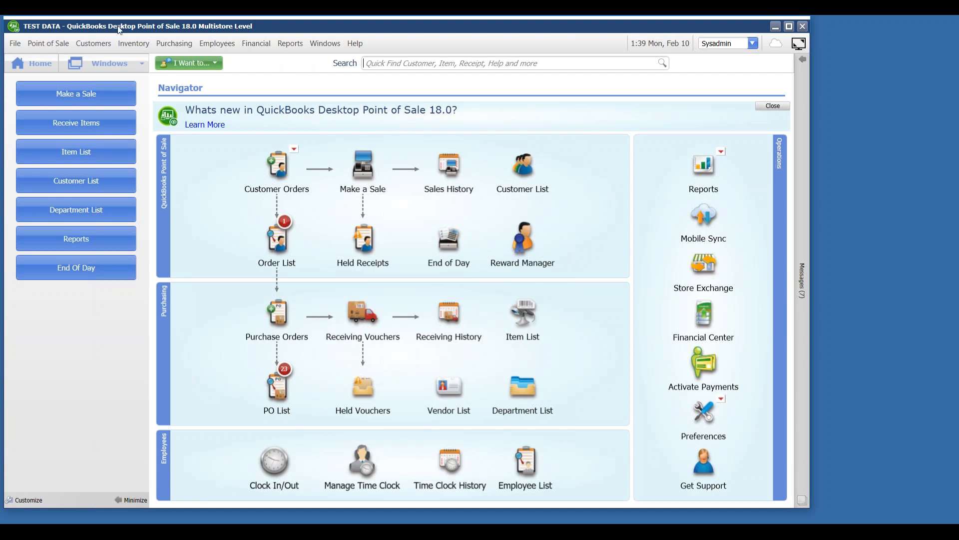
Step: Start a new quantity adjustment memo, add the dark grey medium item 816 and set its new quantity to 5
{"action": "left_click", "coordinate": [136, 44]}
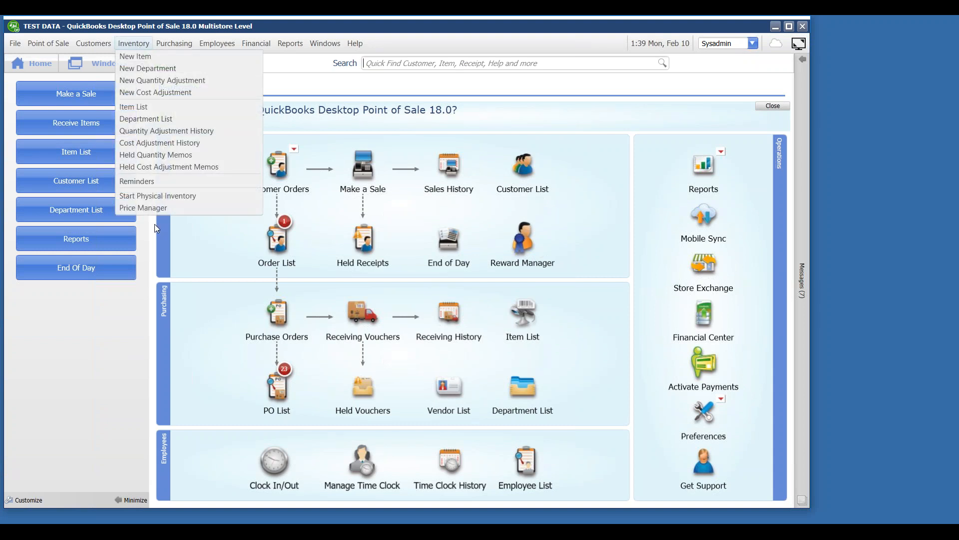
{"action": "left_click", "coordinate": [191, 80]}
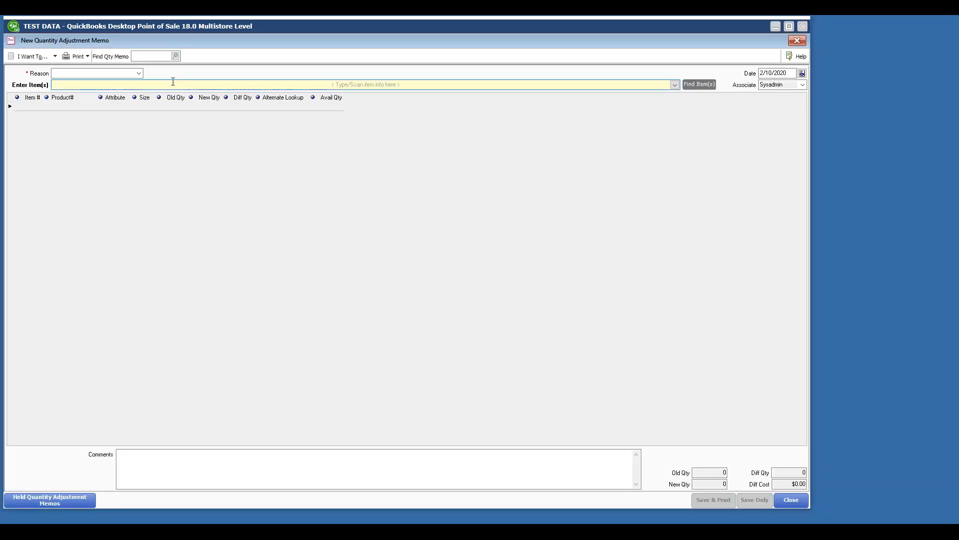
{"action": "type", "text": "8044"}
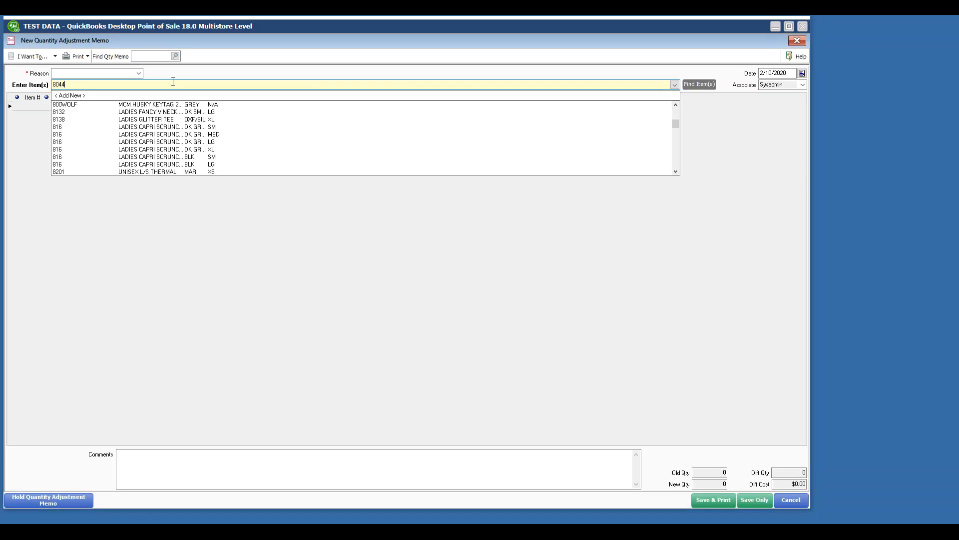
{"action": "left_click", "coordinate": [158, 134]}
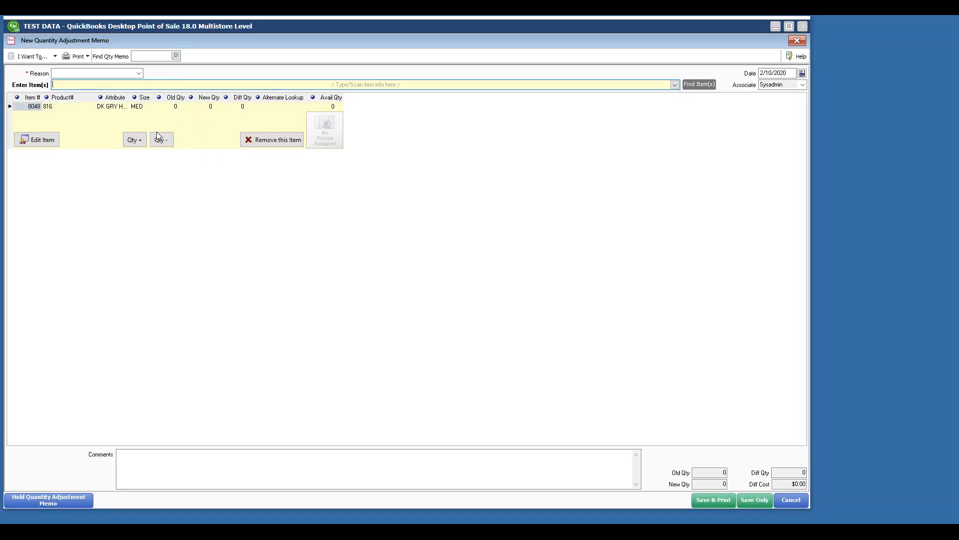
{"action": "left_click", "coordinate": [208, 109]}
{"action": "type", "text": "5"}
{"action": "key", "text": "Tab"}
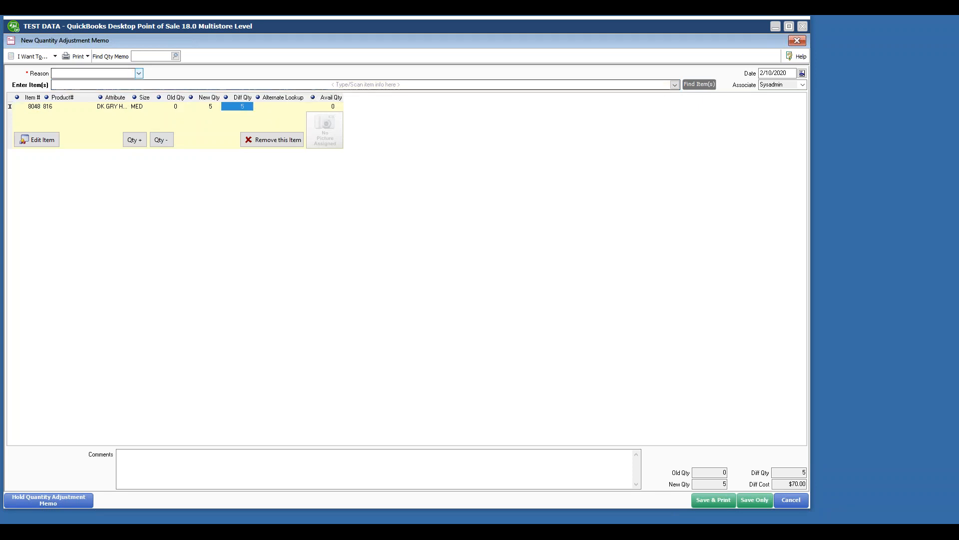
Step: Check the available adjustment reasons, try adding item 5022, and add the burgundy speckled bistro mug 02CER-1-BUR to the memo instead
{"action": "left_click", "coordinate": [139, 74]}
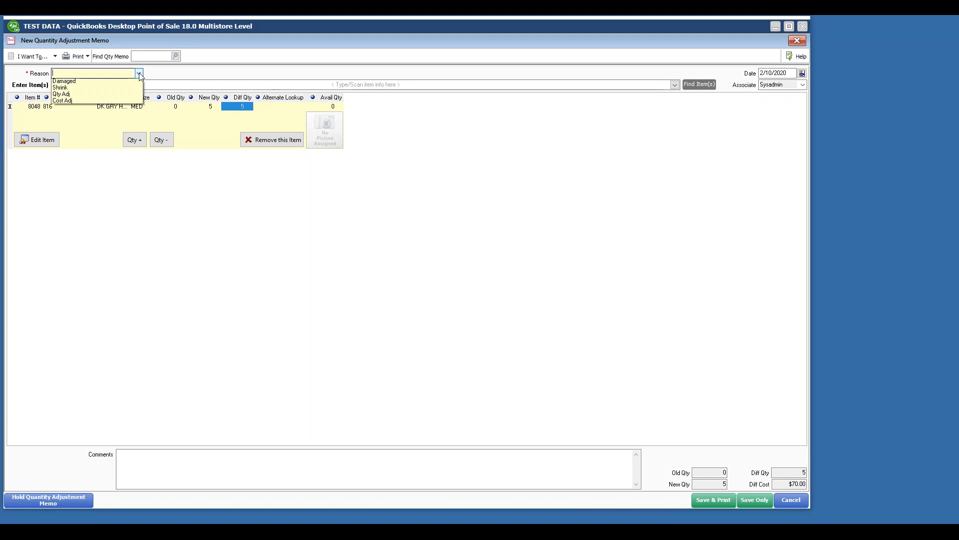
{"action": "left_click", "coordinate": [99, 73]}
{"action": "left_click", "coordinate": [175, 84]}
{"action": "type", "text": "5022"}
{"action": "key", "text": "Return"}
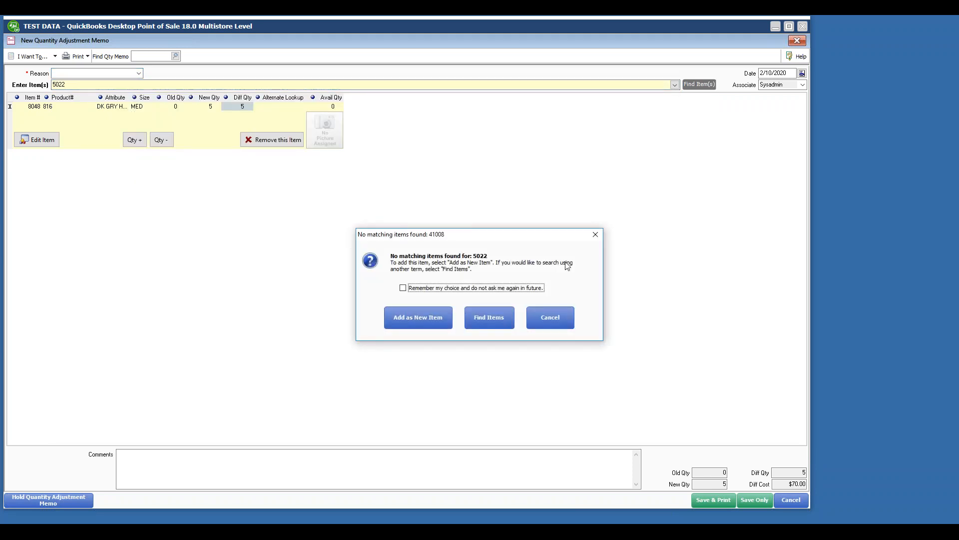
{"action": "left_click", "coordinate": [550, 318]}
{"action": "left_click", "coordinate": [675, 85]}
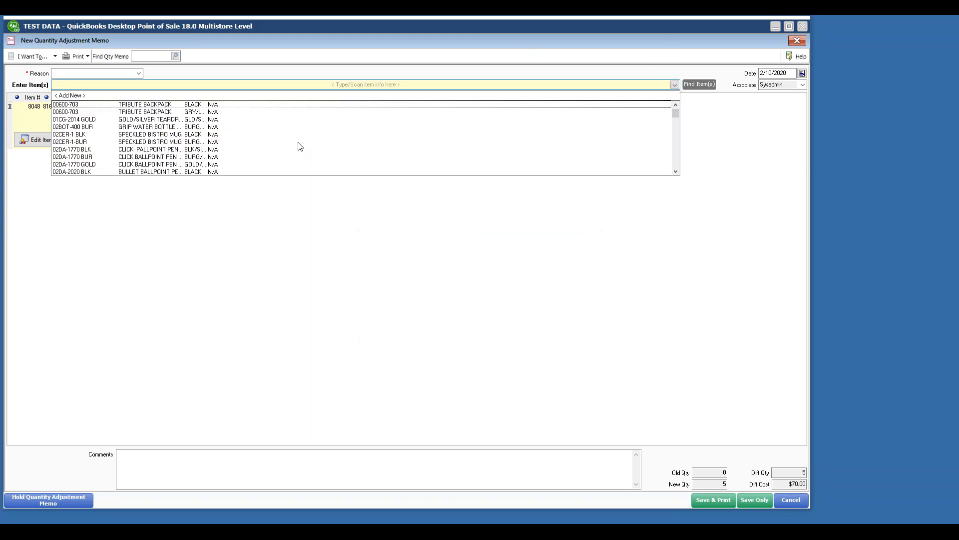
{"action": "left_click", "coordinate": [298, 146]}
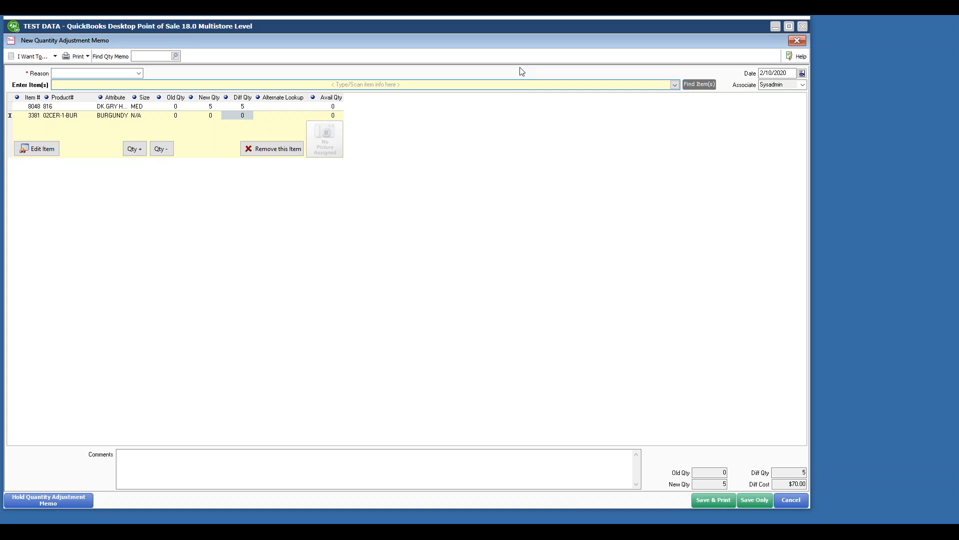
Step: Cancel the quantity adjustment memo without saving it and close the memo window
{"action": "left_click", "coordinate": [791, 499]}
{"action": "left_click", "coordinate": [456, 319]}
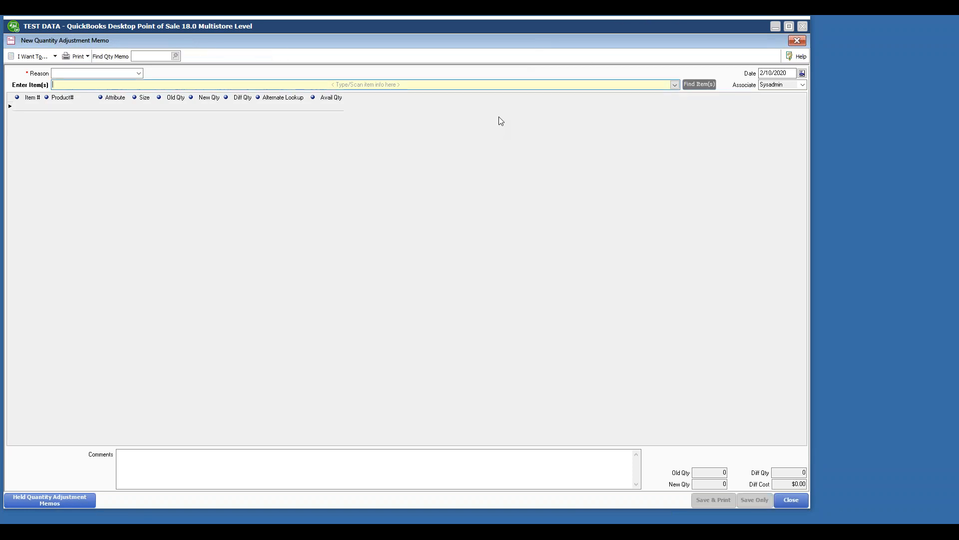
{"action": "left_click", "coordinate": [797, 41]}
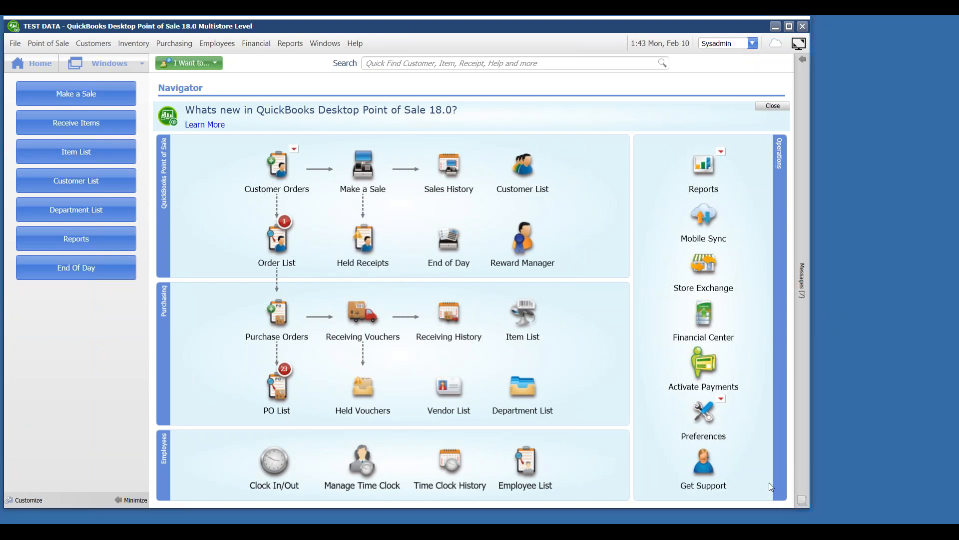
Step: Switch to the Notepad note to view the contact number and YouTube channel link, and minimize it
{"action": "left_click", "coordinate": [650, 528]}
{"action": "double_click", "coordinate": [563, 115]}
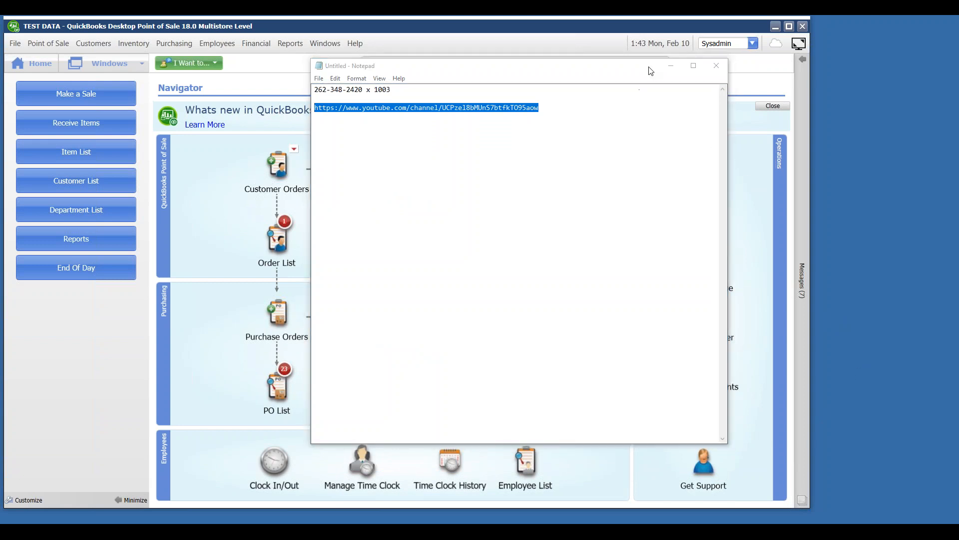
{"action": "left_click", "coordinate": [671, 66]}
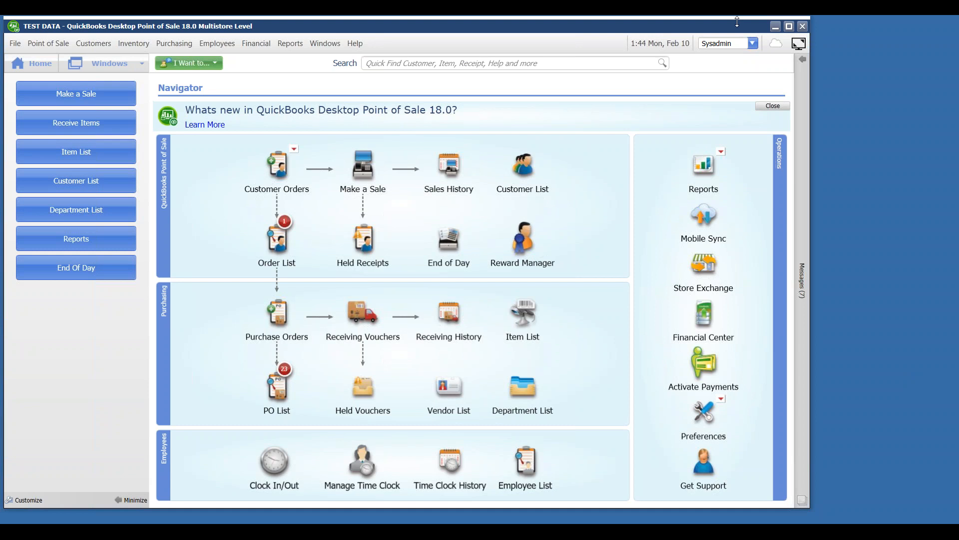
Step: Look up "physical" in the help index and display the basic steps topic under Physical inventory
{"action": "left_click", "coordinate": [364, 45]}
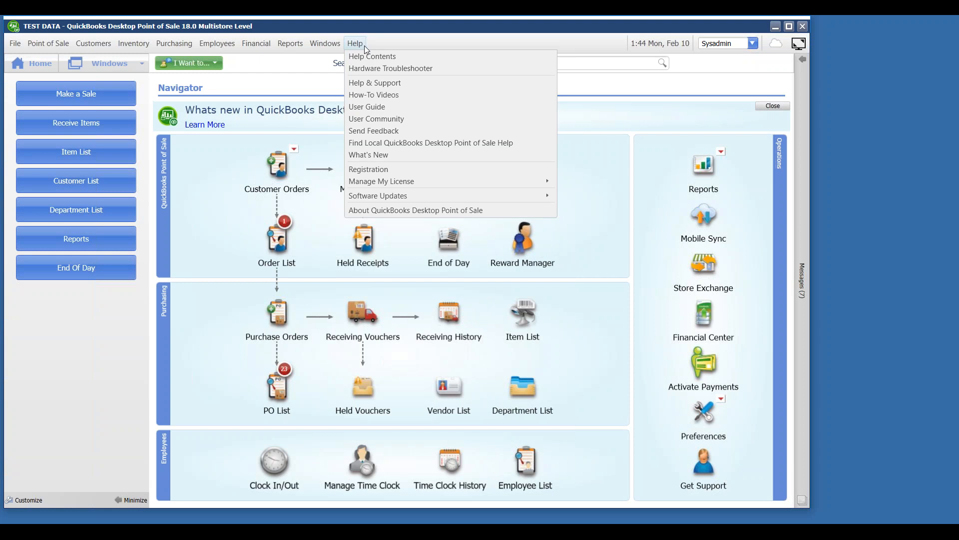
{"action": "left_click", "coordinate": [379, 55]}
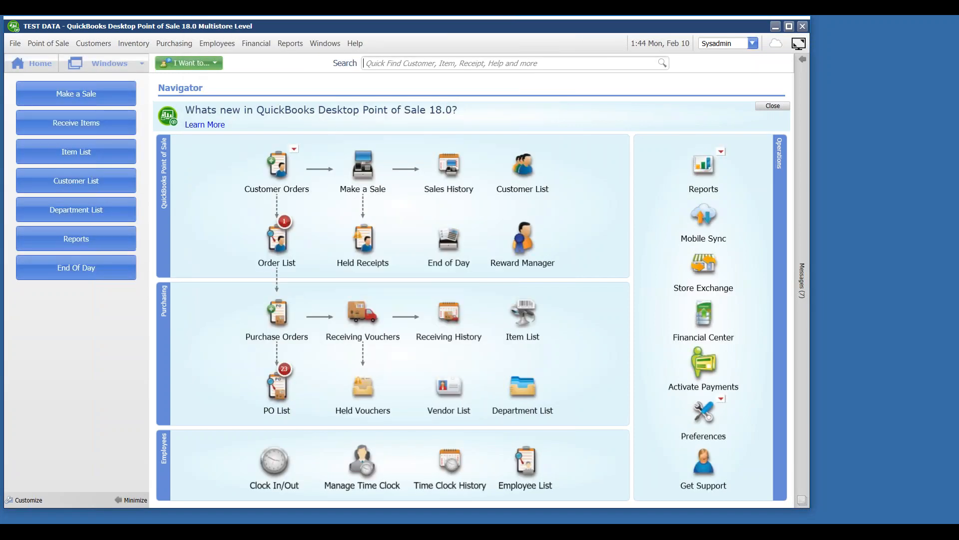
{"action": "left_click", "coordinate": [228, 67]}
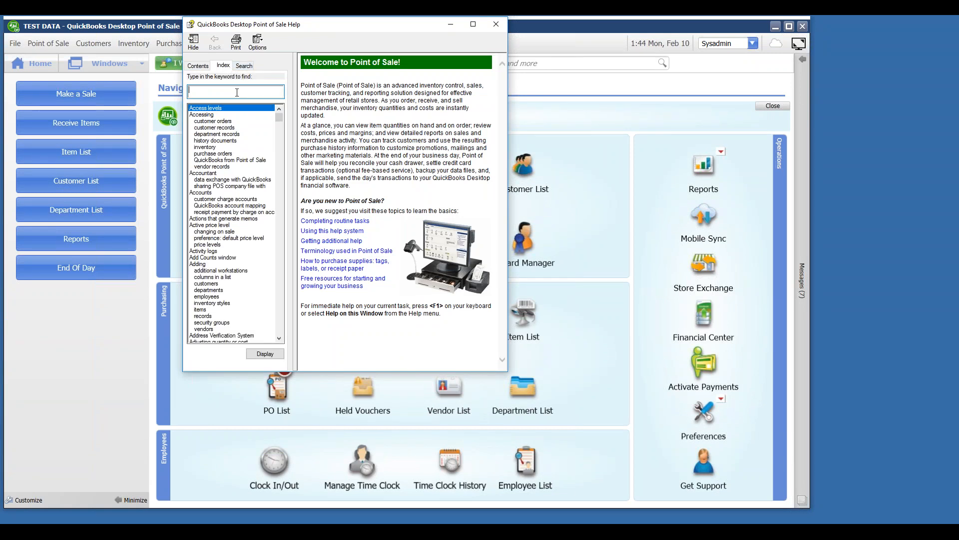
{"action": "type", "text": "physical"}
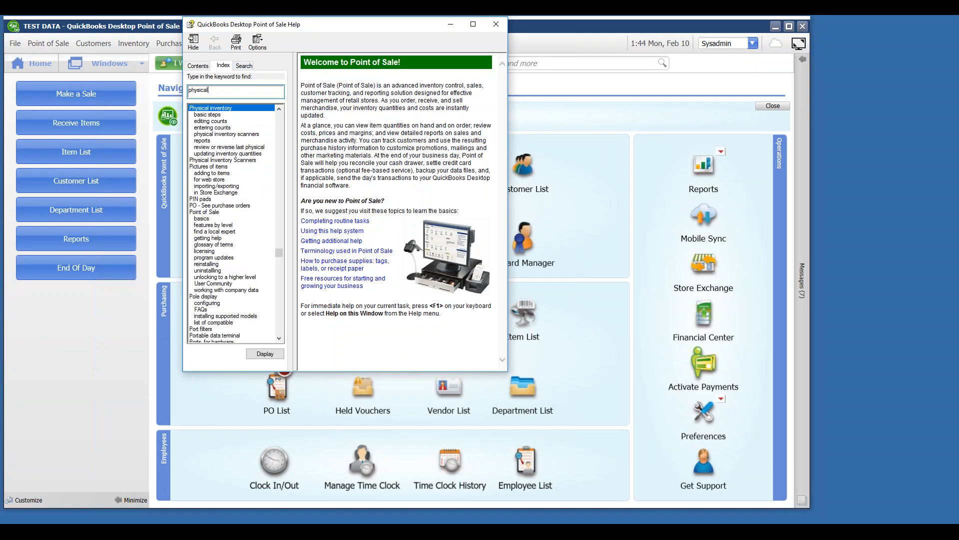
{"action": "left_click", "coordinate": [234, 115]}
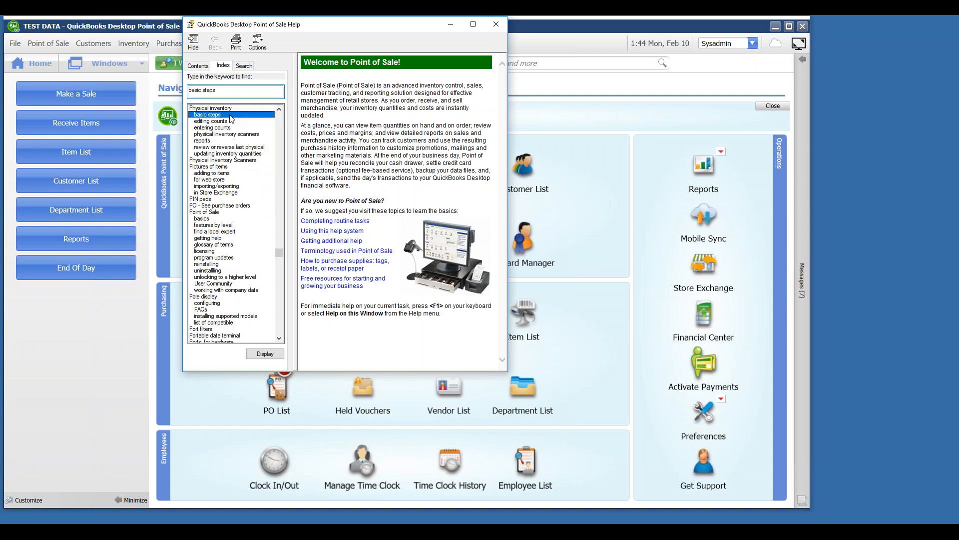
{"action": "left_click", "coordinate": [228, 121]}
{"action": "left_click", "coordinate": [230, 128]}
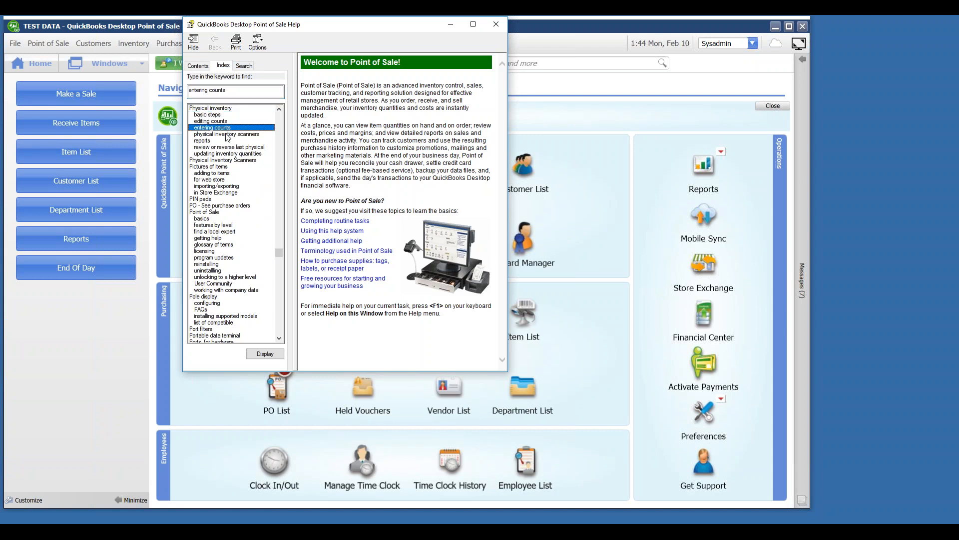
{"action": "double_click", "coordinate": [218, 116]}
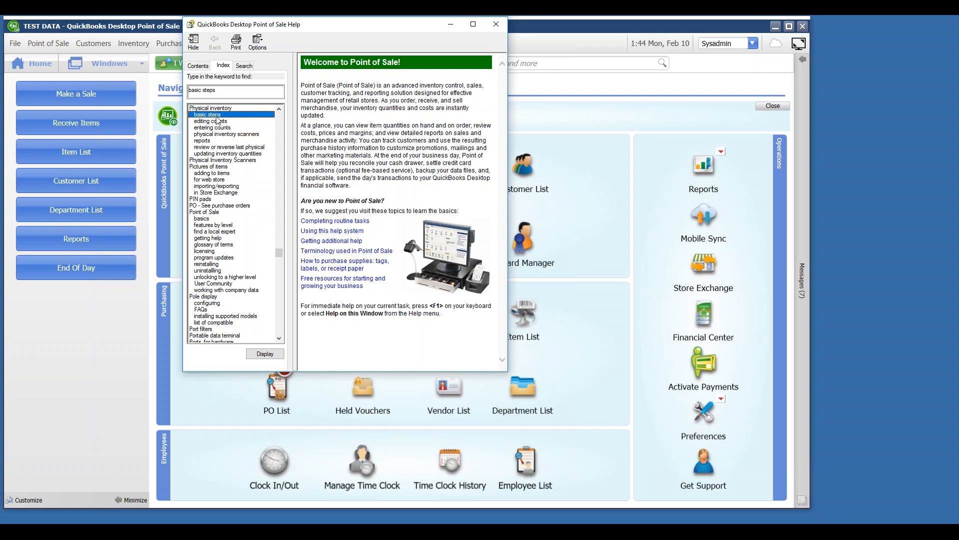
Step: Read through the Physical Inventory: Basic Steps topic and close the help window
{"action": "scroll", "coordinate": [366, 164], "scroll_direction": "down", "scroll_amount": 3}
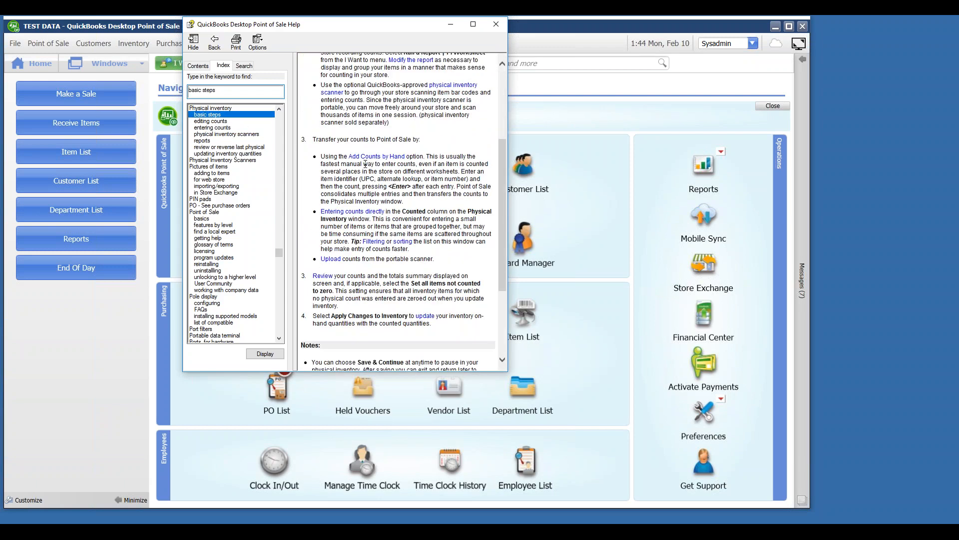
{"action": "scroll", "coordinate": [365, 165], "scroll_direction": "down", "scroll_amount": 2}
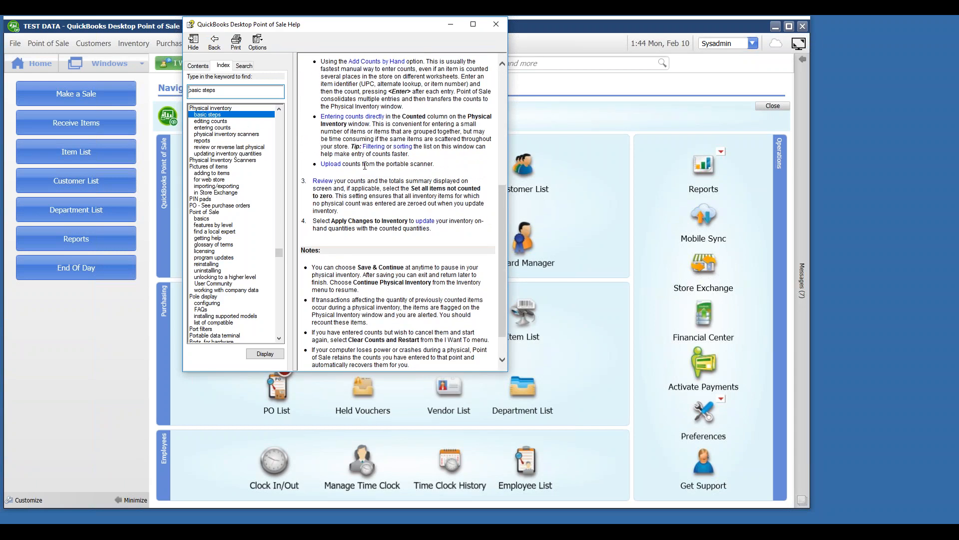
{"action": "scroll", "coordinate": [366, 165], "scroll_direction": "up", "scroll_amount": 5}
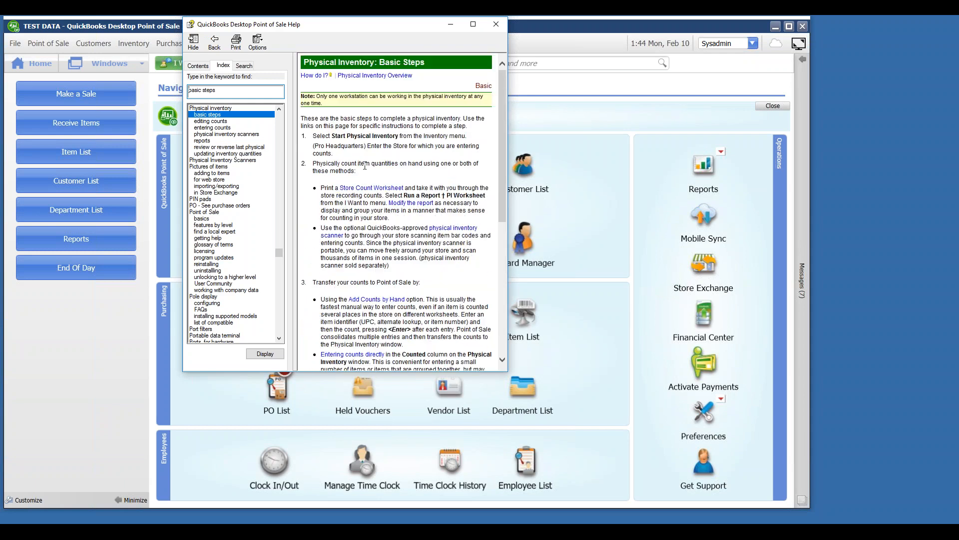
{"action": "left_click", "coordinate": [496, 24]}
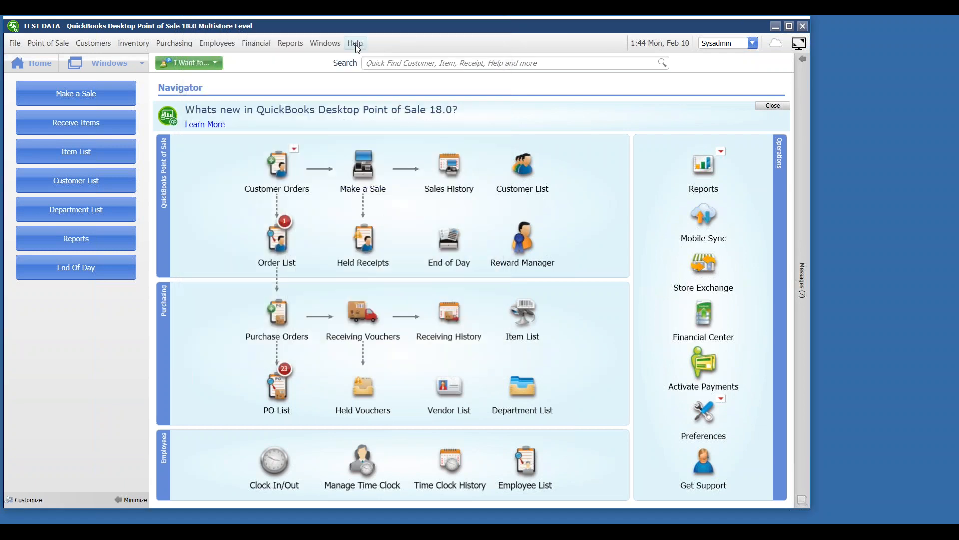
Step: Search the help index for "physical" again, check the Physical Inventory Scanners topics and the updating inventory quantities entry, and close help
{"action": "left_click", "coordinate": [356, 43]}
{"action": "left_click", "coordinate": [360, 60]}
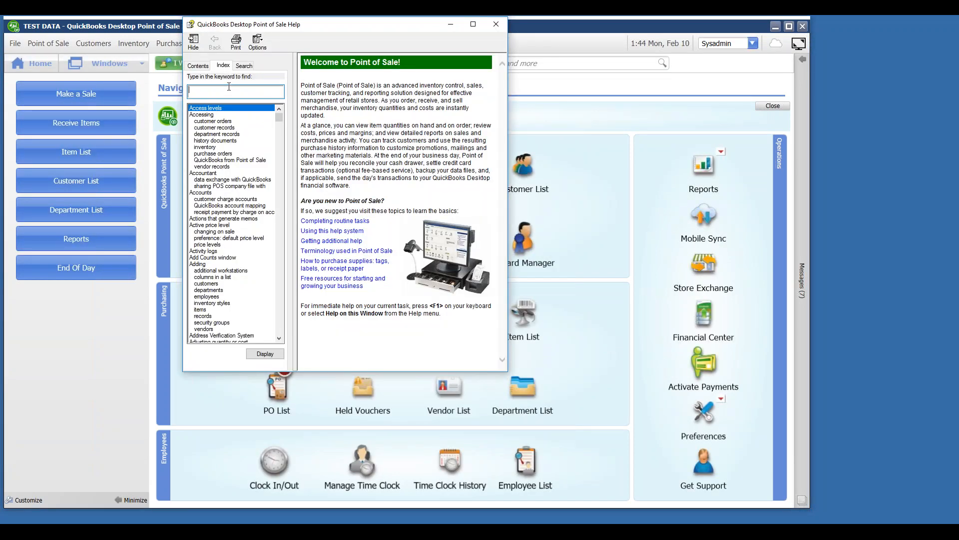
{"action": "type", "text": "physical"}
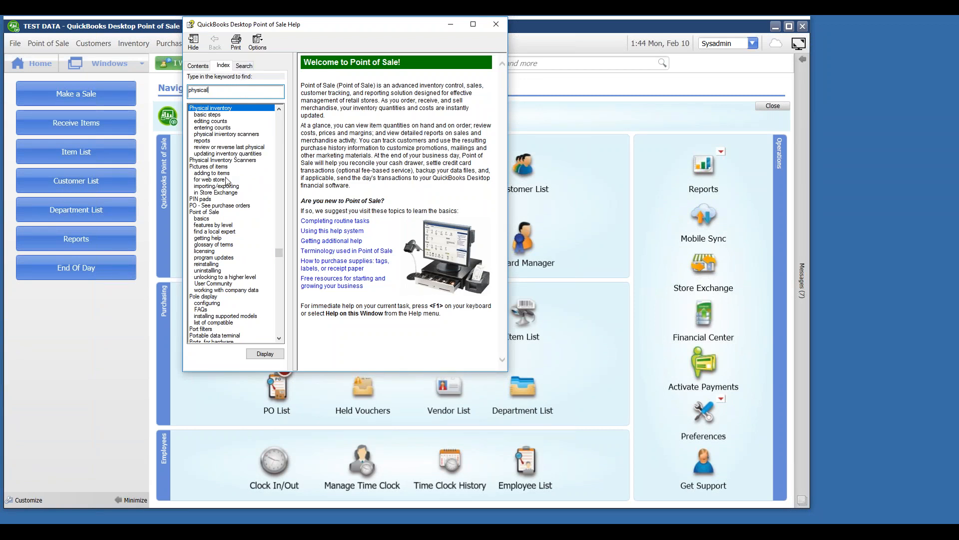
{"action": "left_click", "coordinate": [233, 160]}
{"action": "double_click", "coordinate": [234, 161]}
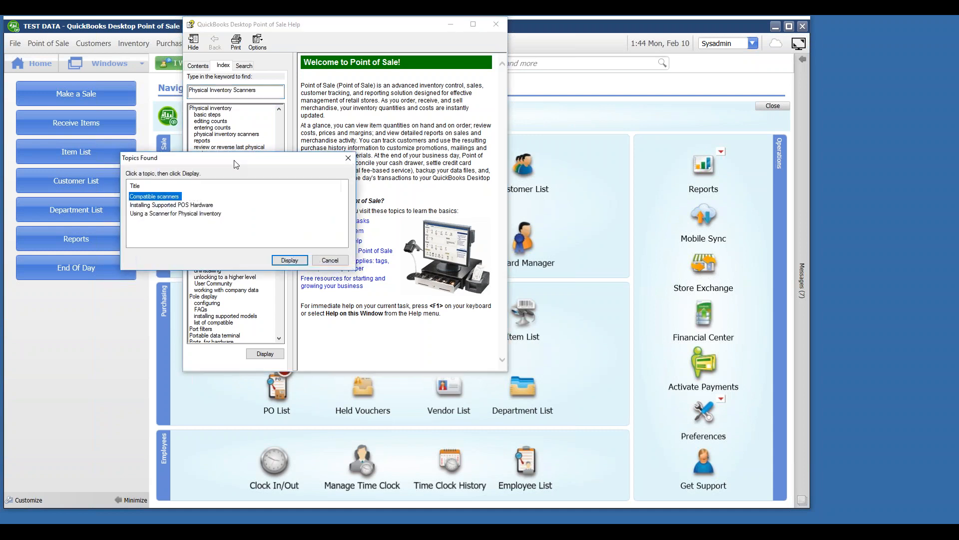
{"action": "left_click", "coordinate": [327, 263]}
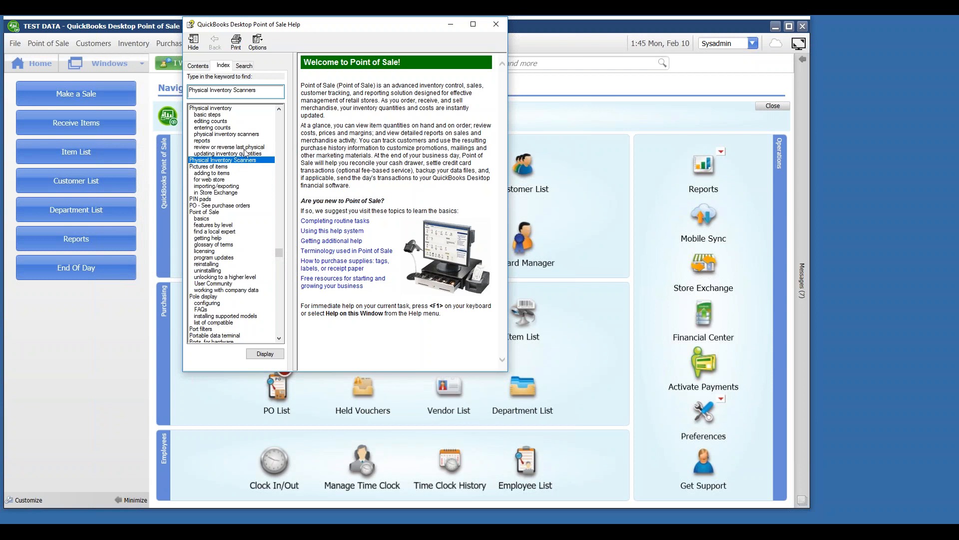
{"action": "left_click", "coordinate": [238, 154]}
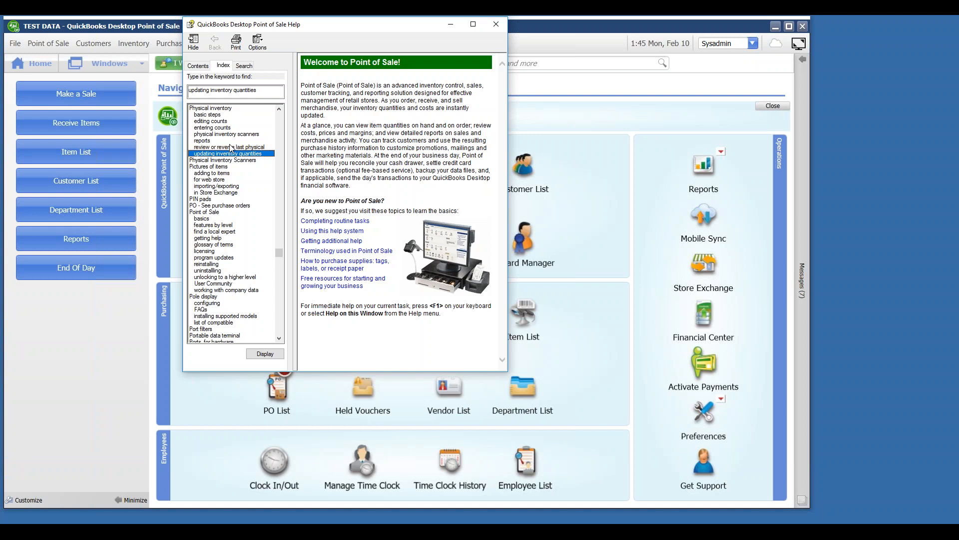
{"action": "left_click", "coordinate": [496, 24]}
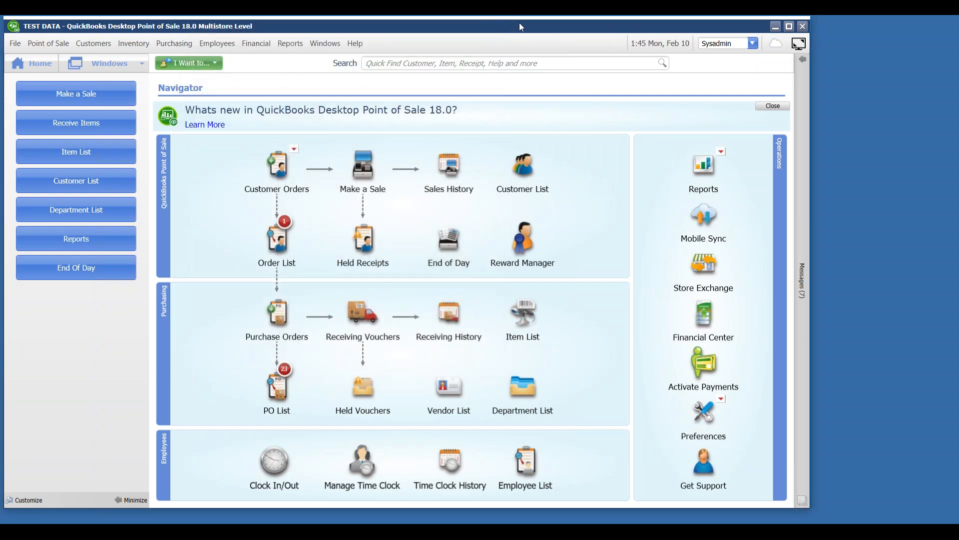